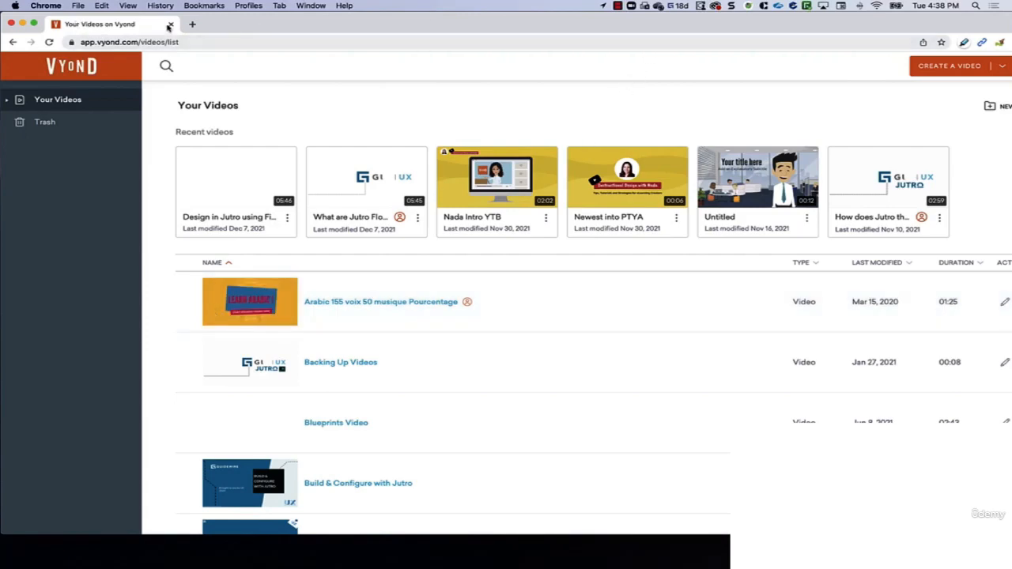
Step: Copy the share link of the "Arabic 155 voix 50 musique Pourcentage" video, check its individual access options and finish sharing
left_click(35, 24)
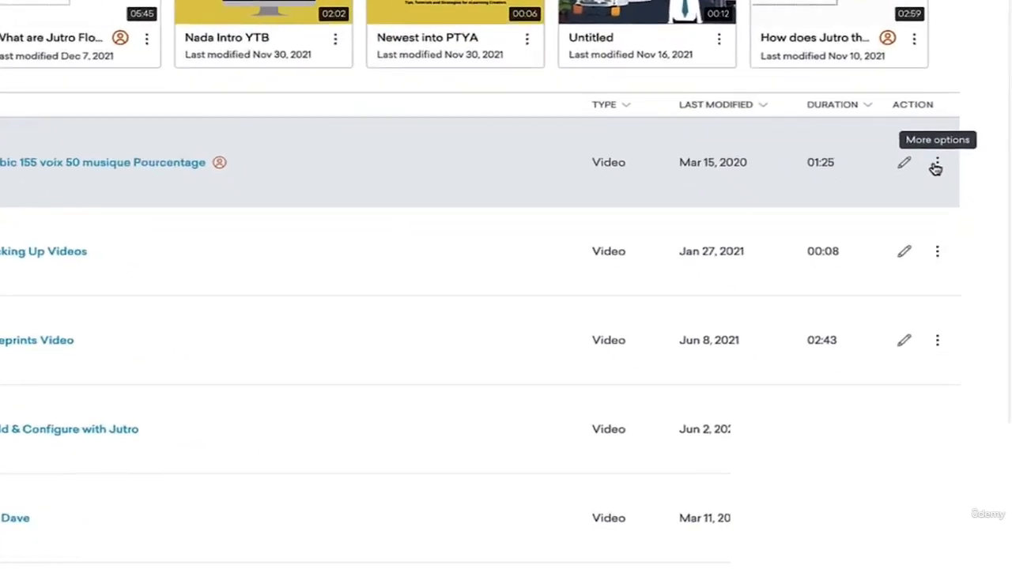
left_click(954, 289)
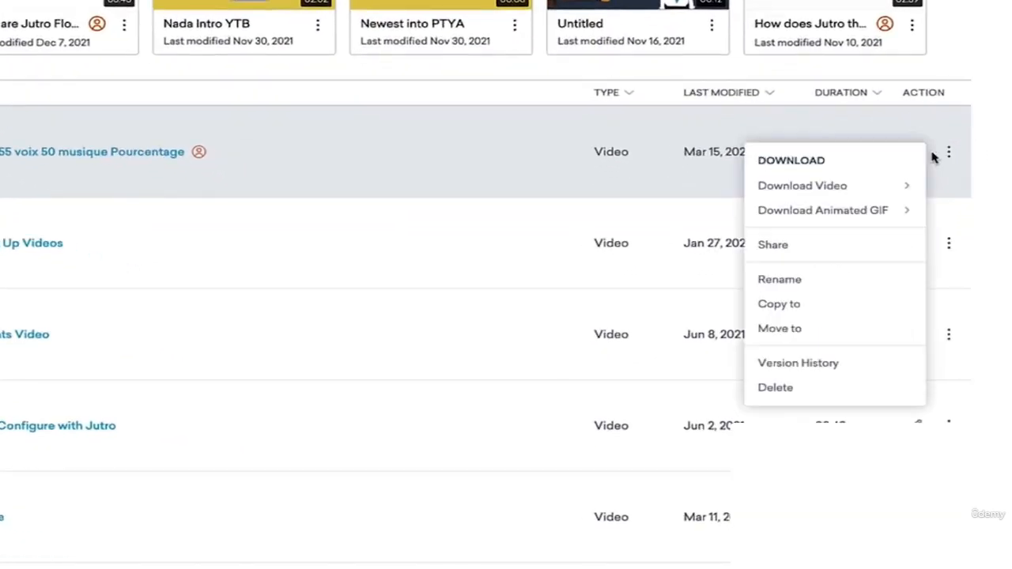
mouse_move(870, 190)
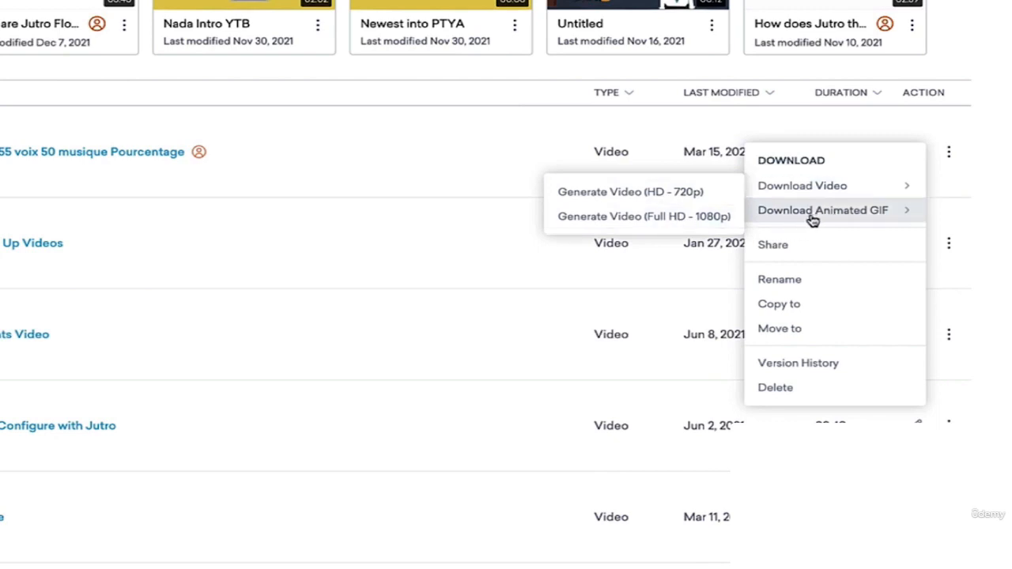
mouse_move(843, 220)
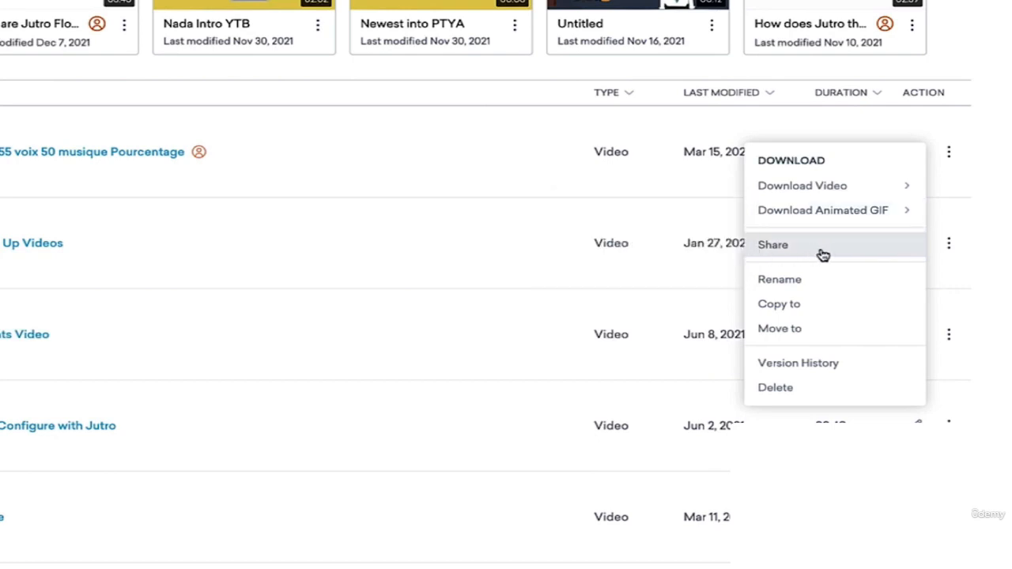
left_click(820, 251)
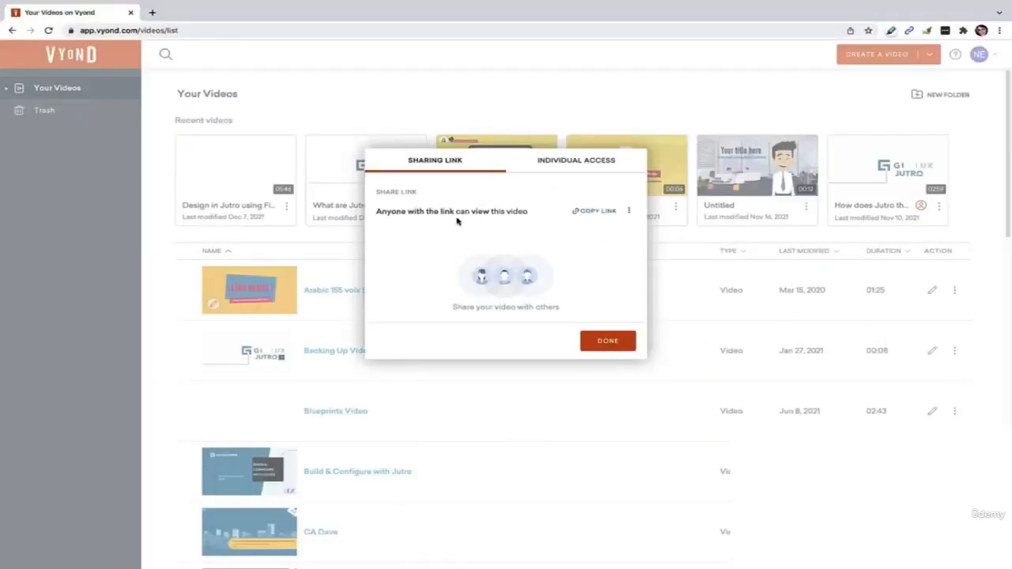
left_click(613, 212)
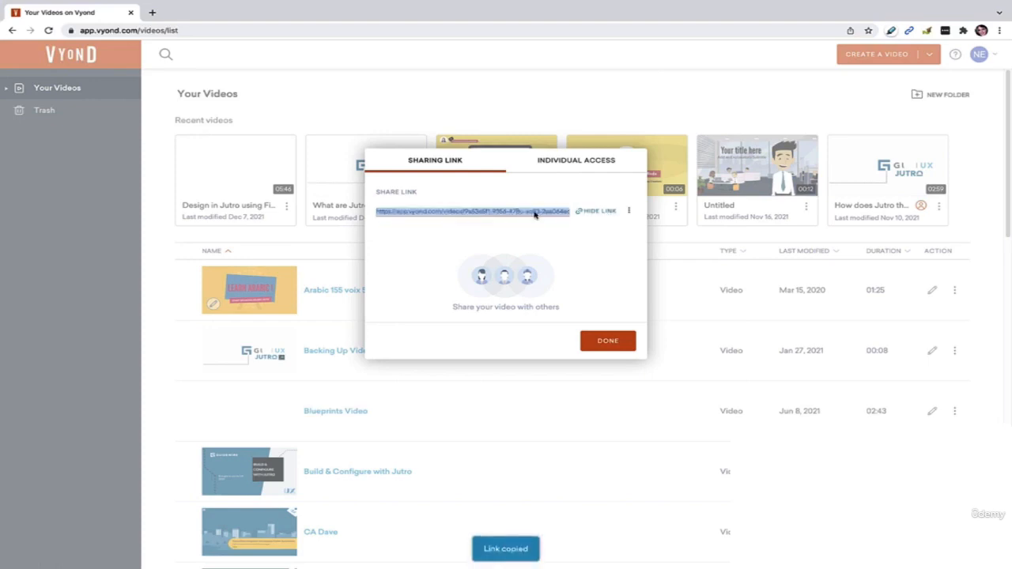
left_click(593, 162)
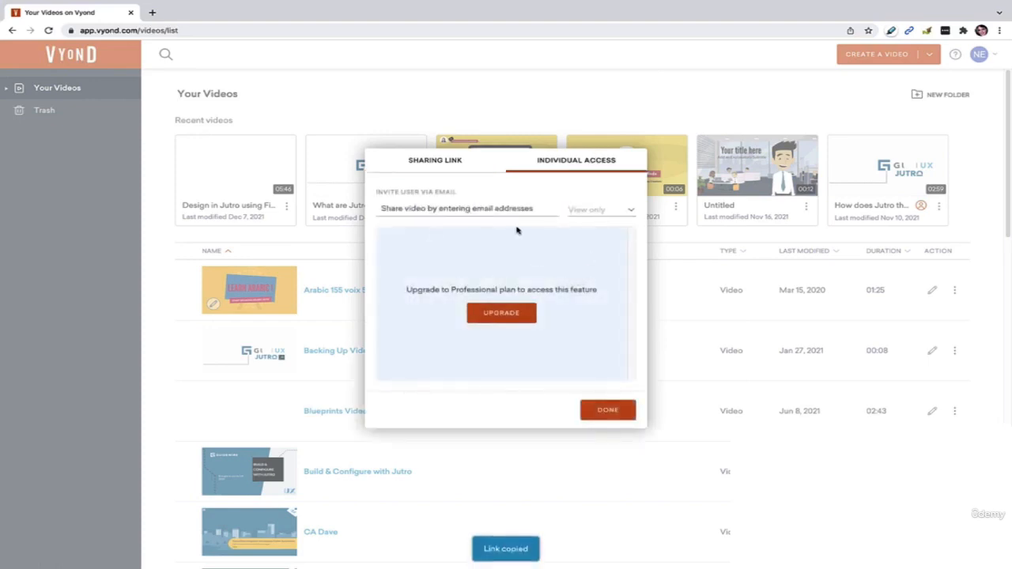
left_click(619, 408)
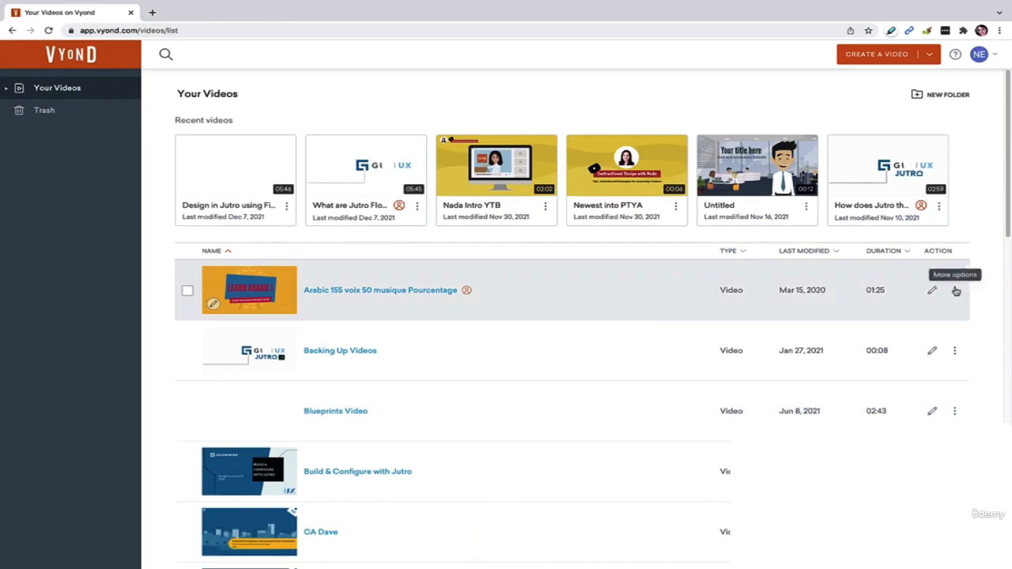
left_click(959, 290)
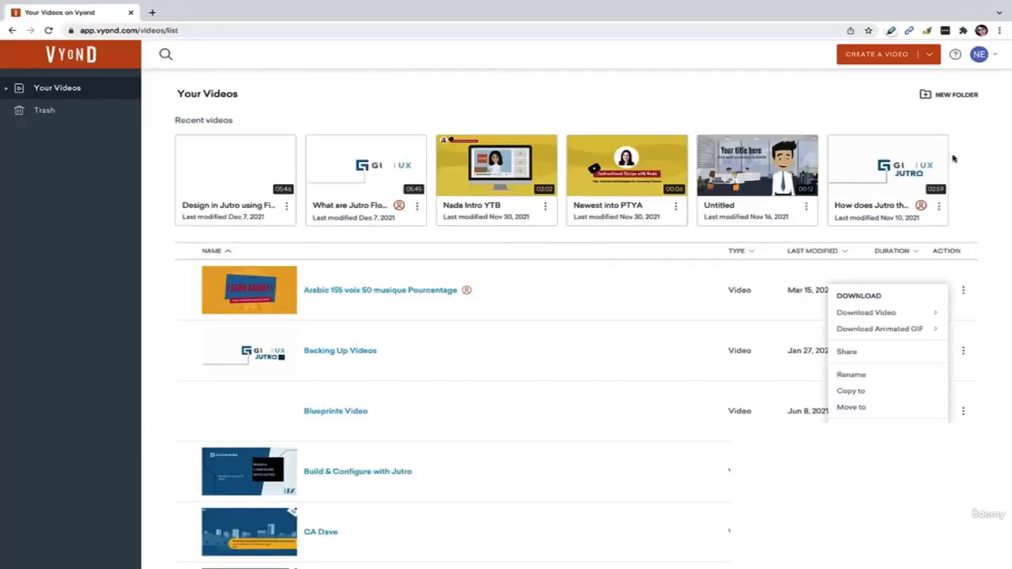
left_click(953, 119)
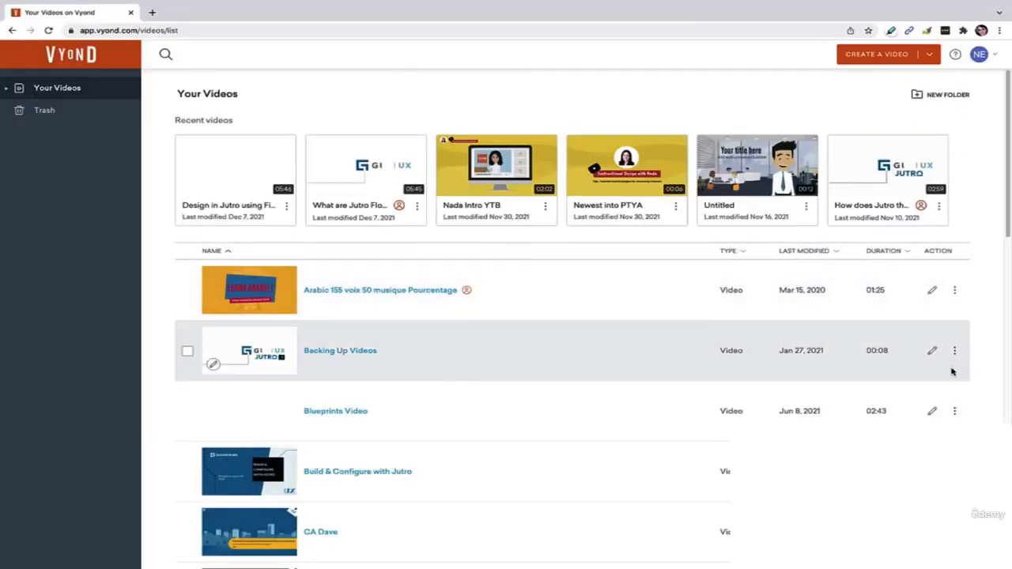
left_click(954, 290)
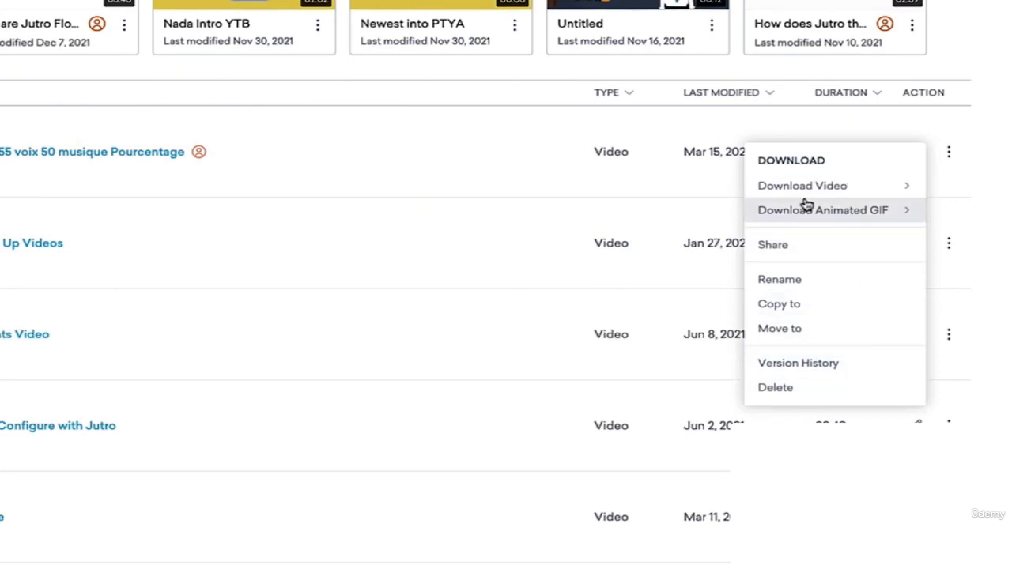
left_click(190, 81)
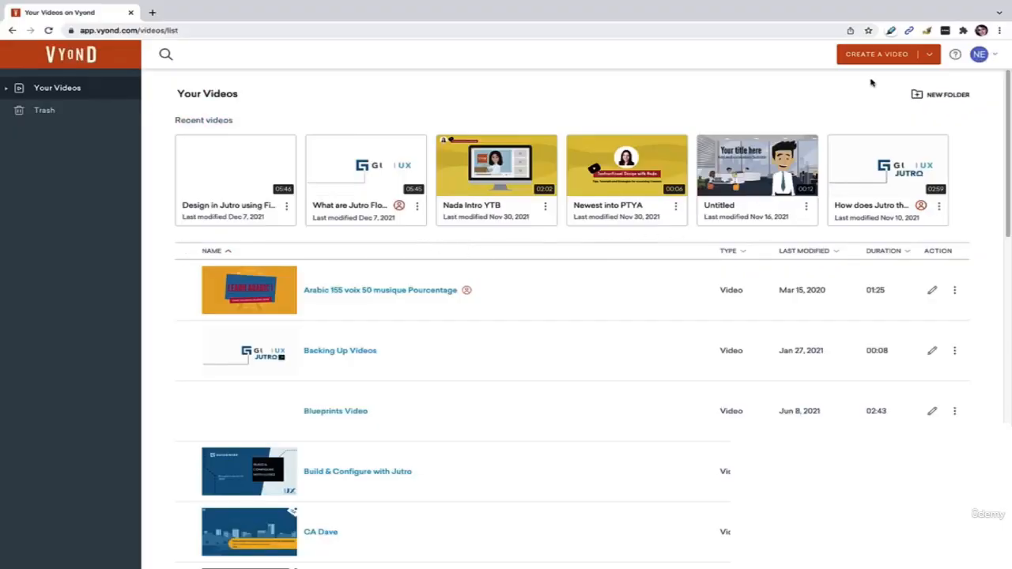
Step: Create a new video in the Business Friendly style
left_click(877, 55)
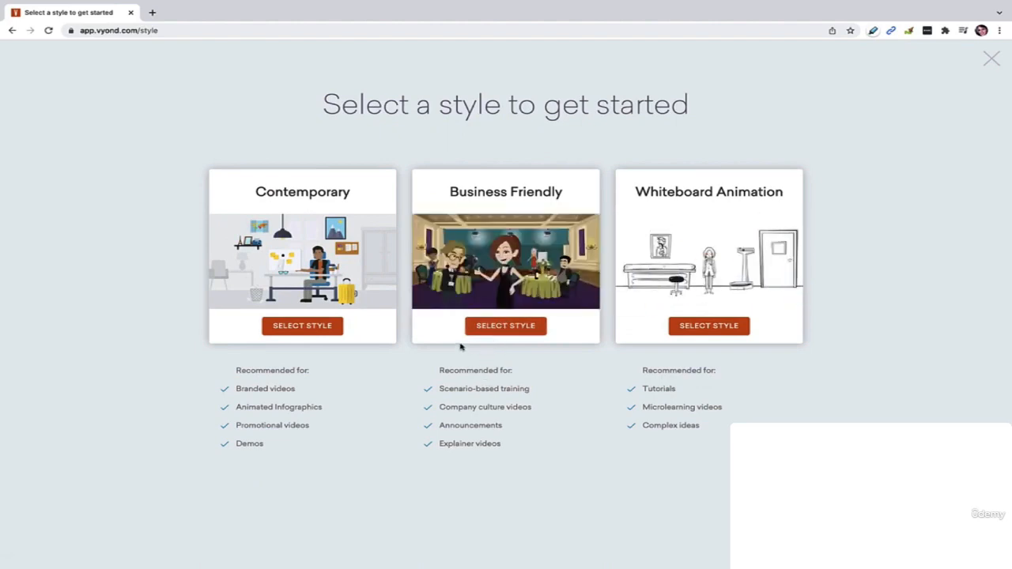
left_click(501, 331)
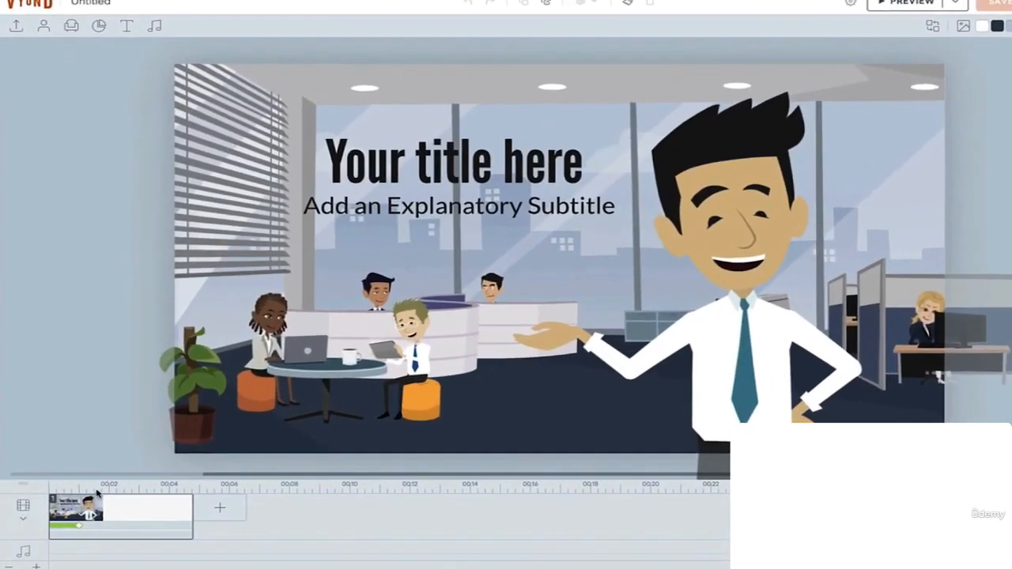
left_click_drag(103, 476, 109, 457)
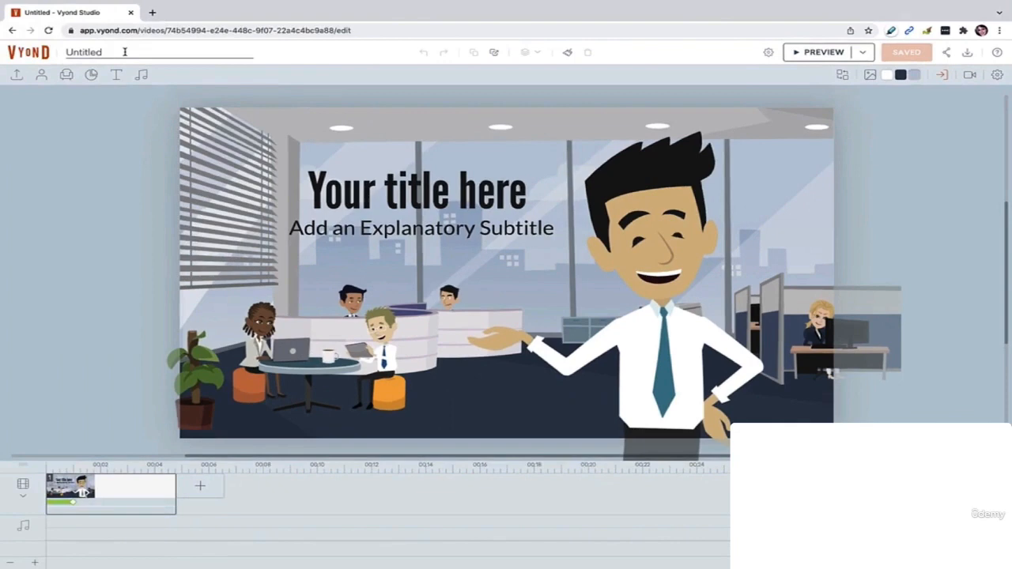
Step: Rename the untitled video as "Tutorial Video"
left_click(124, 51)
key("Left")
key("ctrl+a")
type("Tut")
type("orial Video")
key("Return")
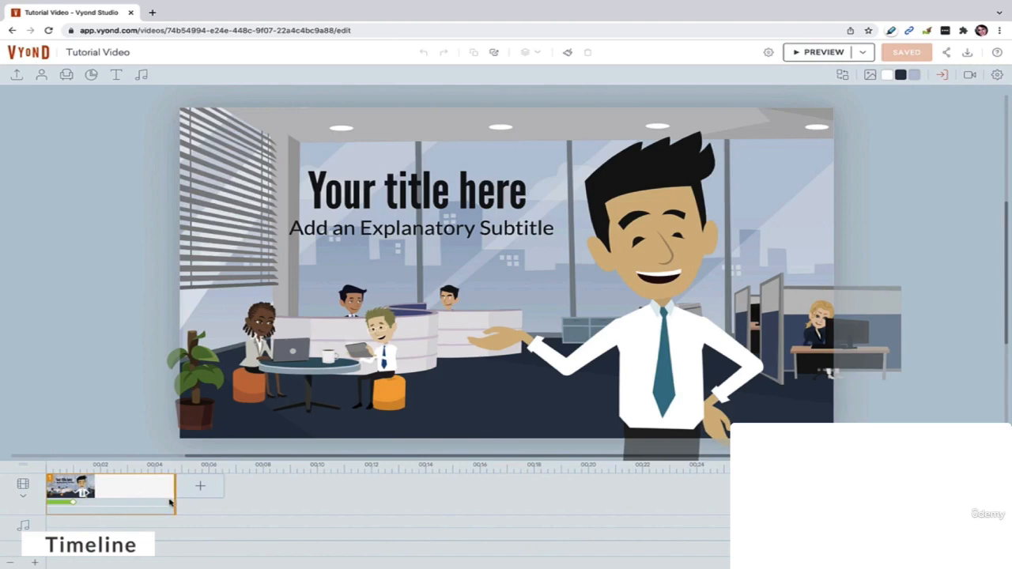
Step: Add a blank scene after the default title scene and delete the title scene
left_click(198, 489)
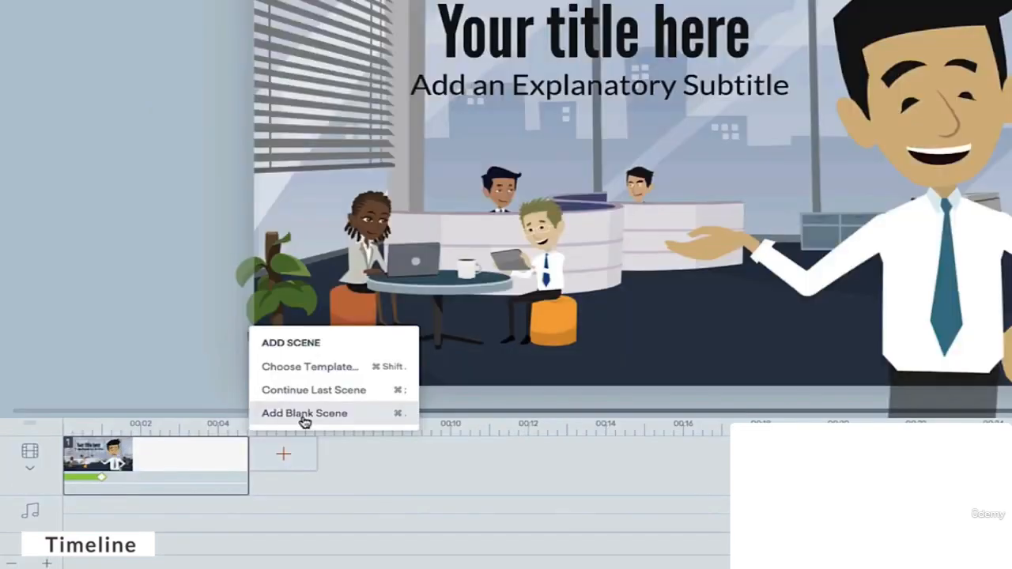
left_click(215, 458)
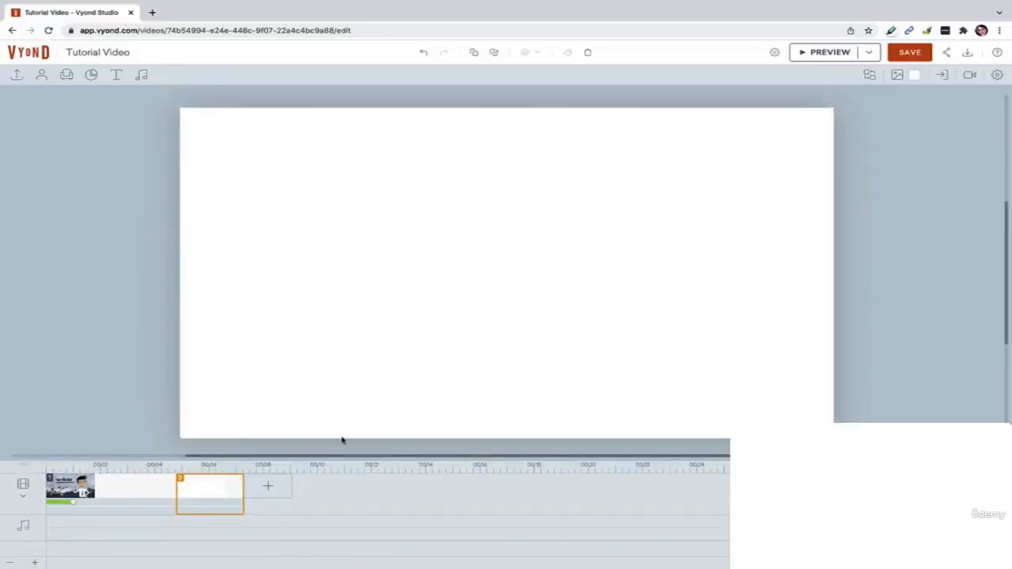
left_click(138, 495)
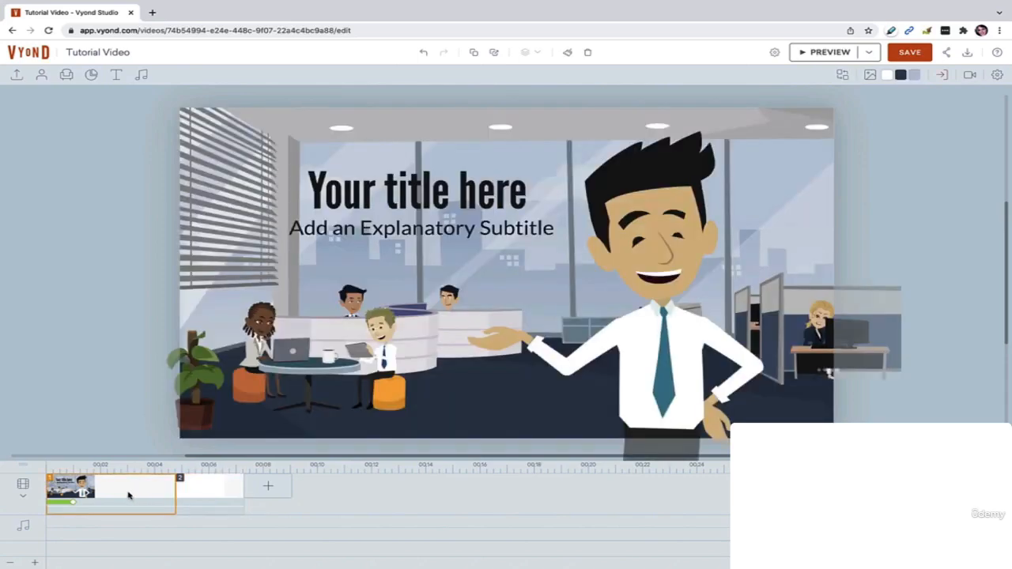
key("Delete")
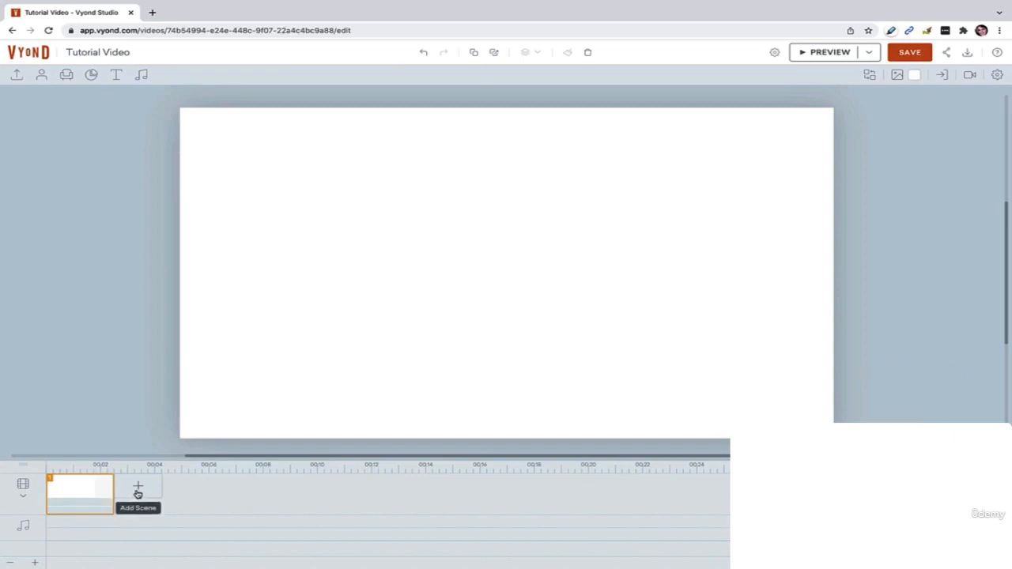
Step: Add the dark red restaurant template from the Catering category as a second scene and delete it again
left_click(138, 491)
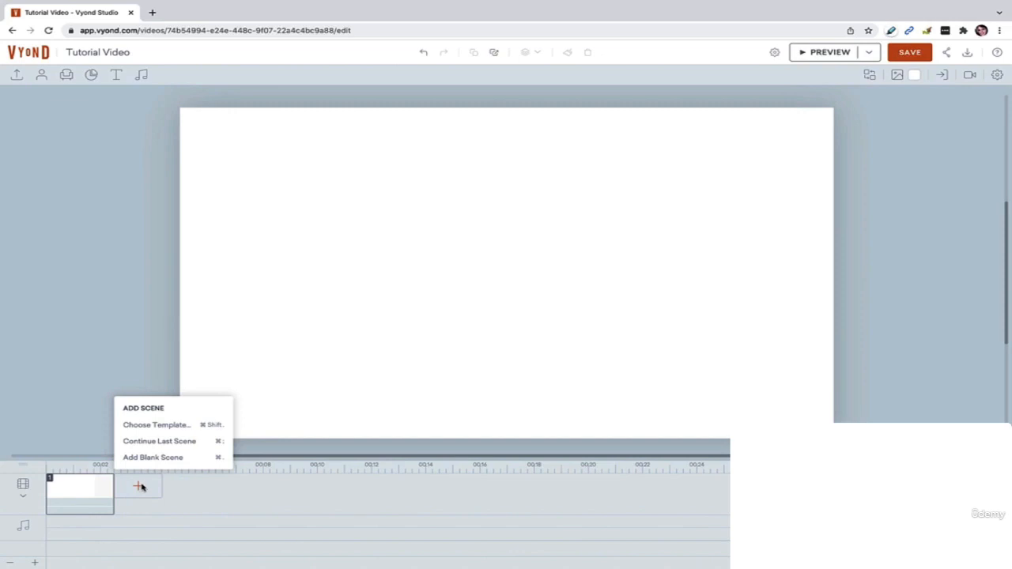
left_click(170, 426)
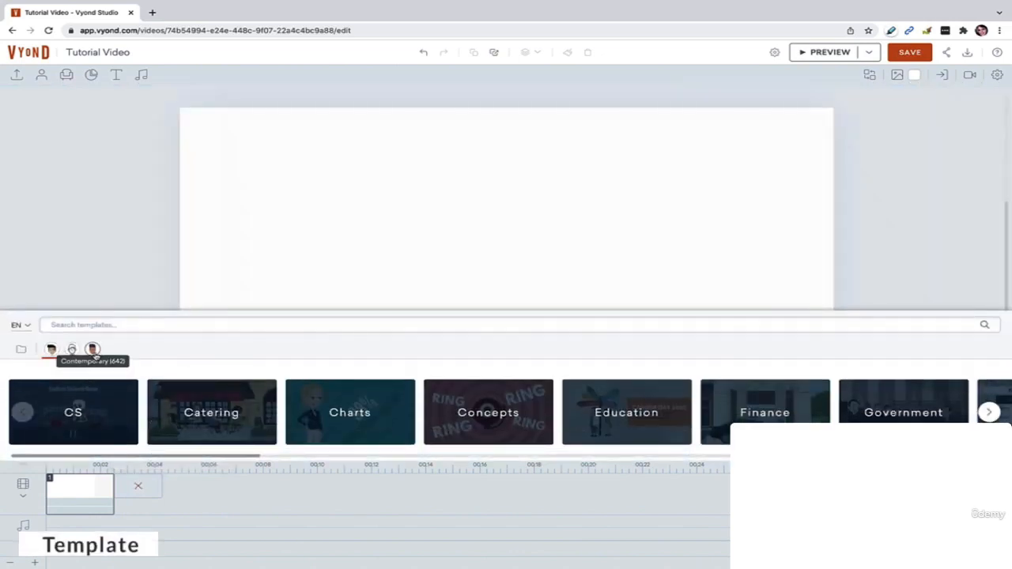
left_click(187, 416)
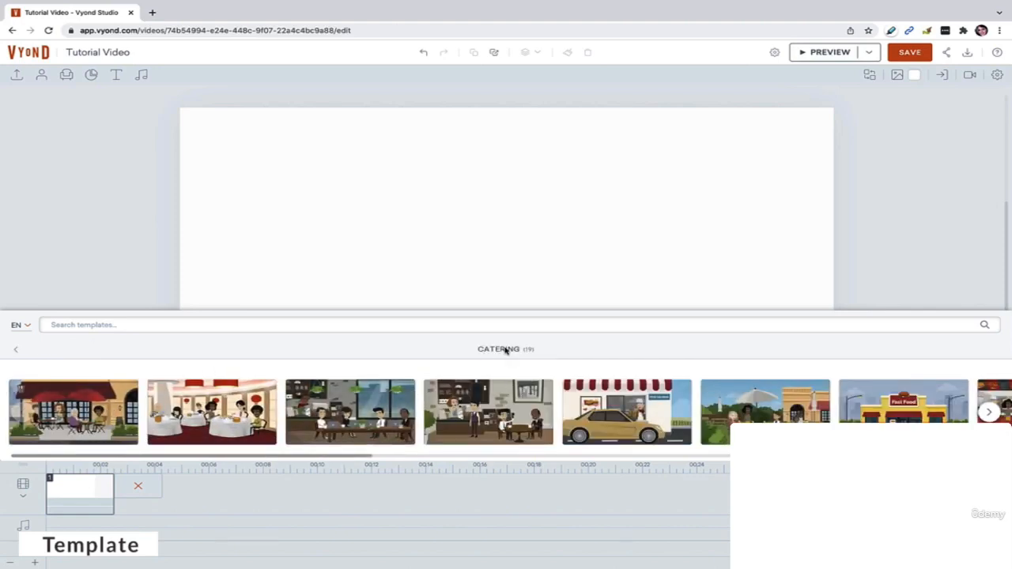
scroll(150, 403, "right", 3)
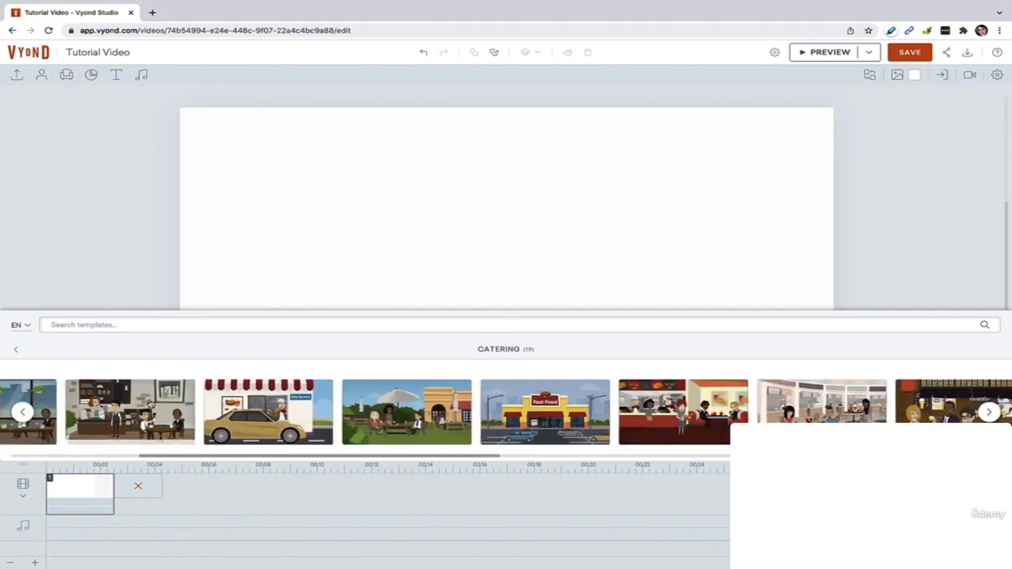
scroll(151, 404, "right", 10)
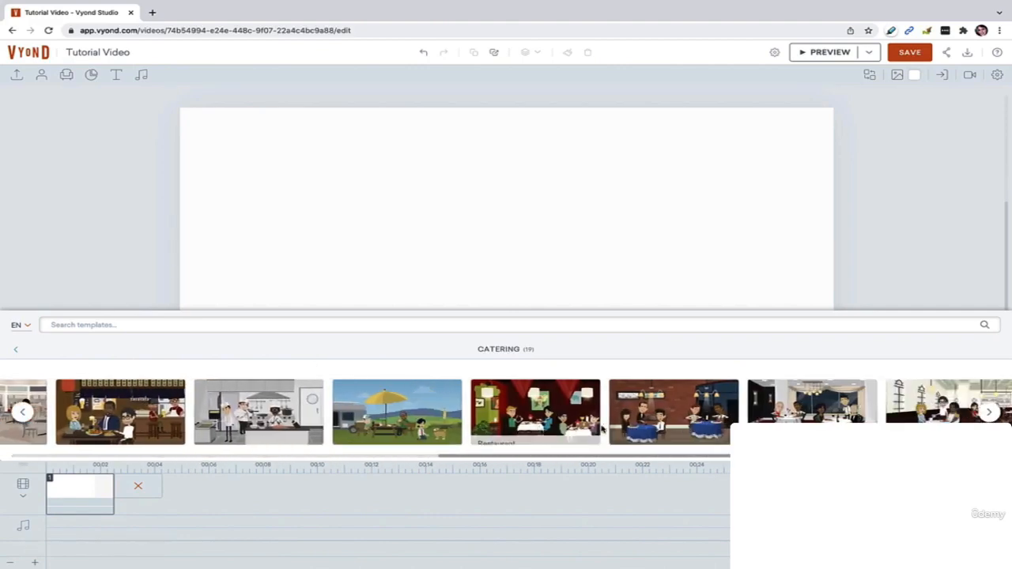
left_click(530, 412)
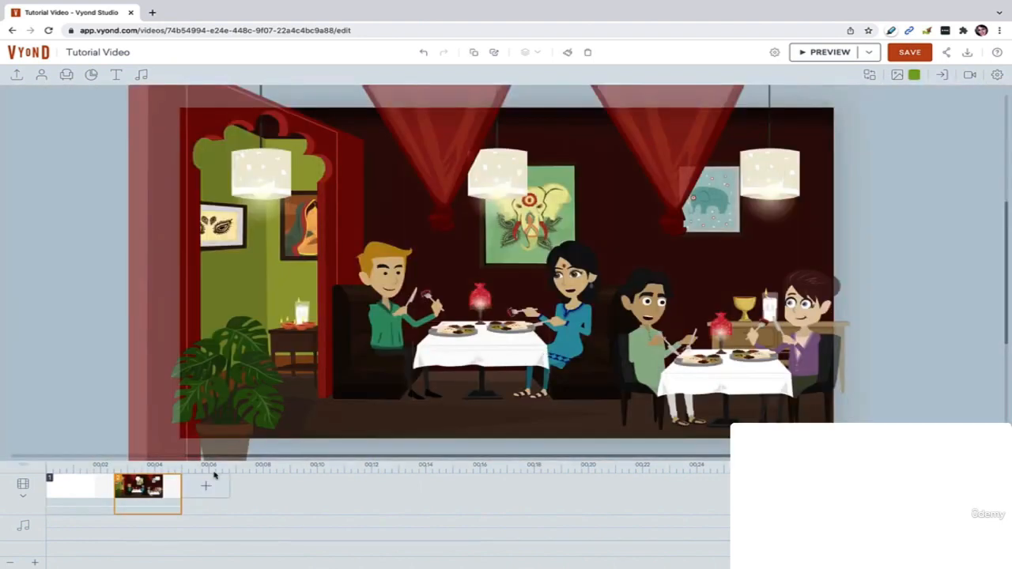
key("Delete")
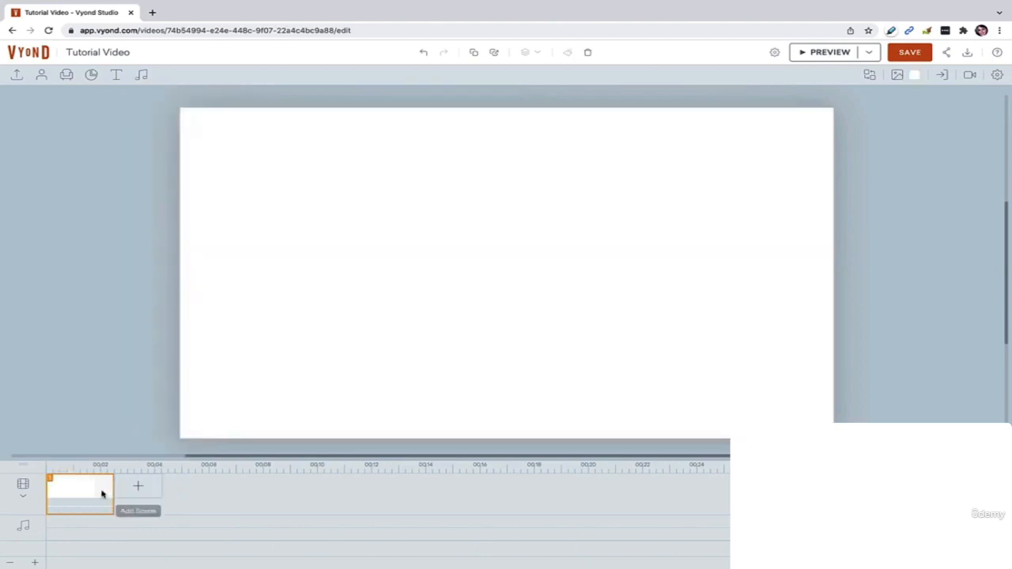
Step: Open the scene templates and compare the Whiteboard Animation, Contemporary and Business Friendly template categories
left_click(128, 490)
left_click(158, 426)
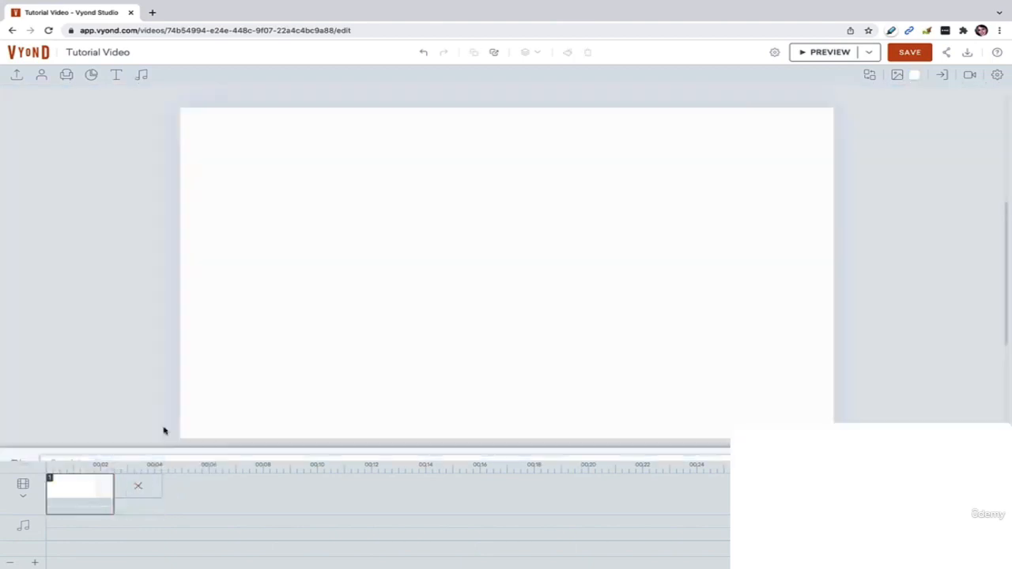
left_click(15, 354)
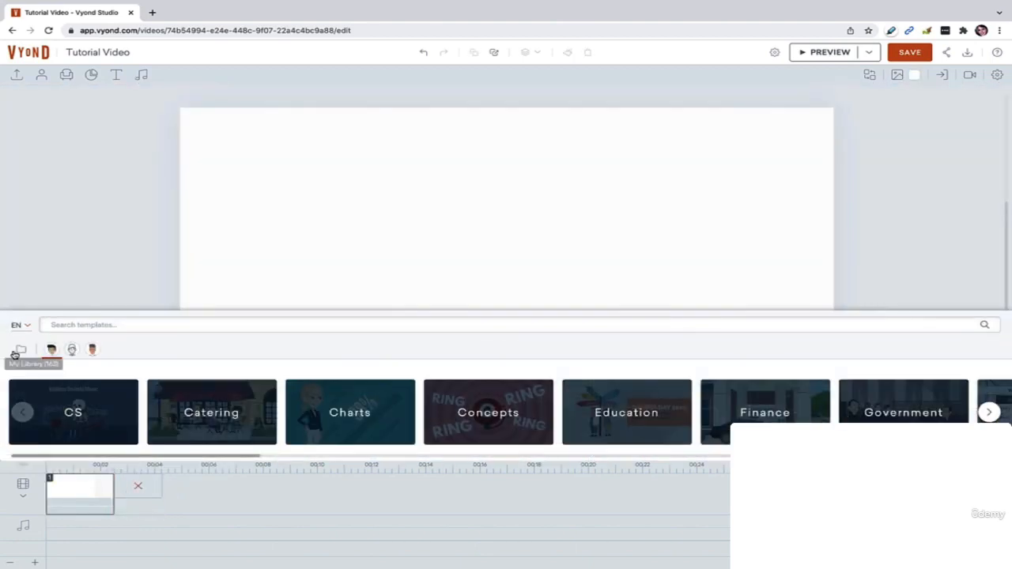
left_click(72, 351)
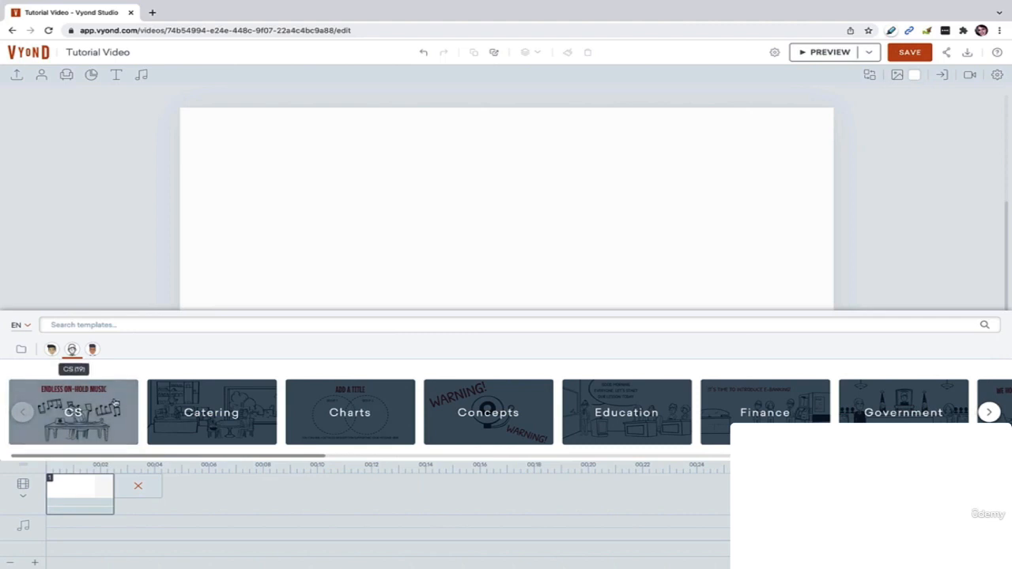
left_click(92, 350)
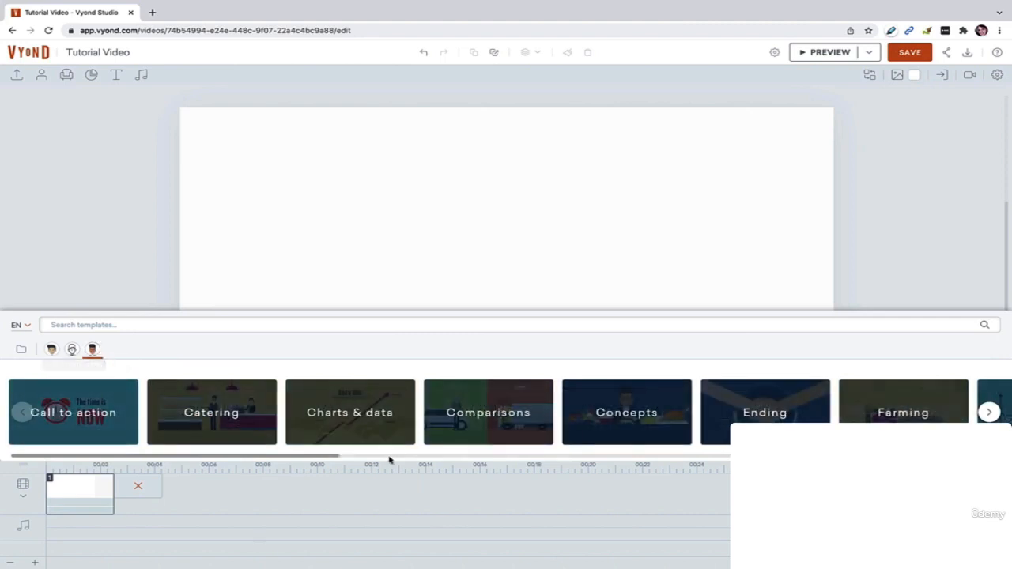
left_click(51, 350)
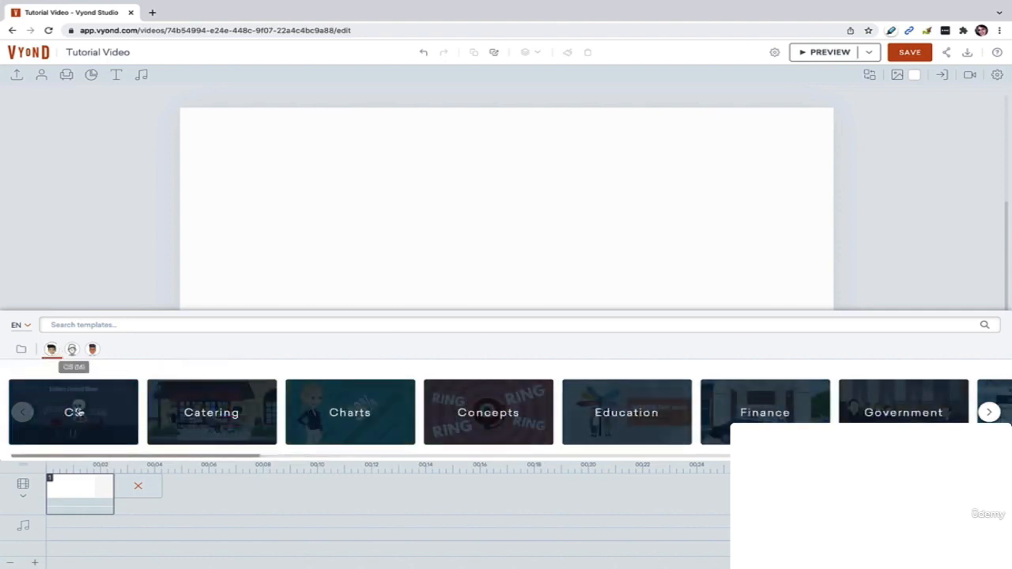
Step: Search the Business Friendly scene templates for "intro"
left_click(145, 324)
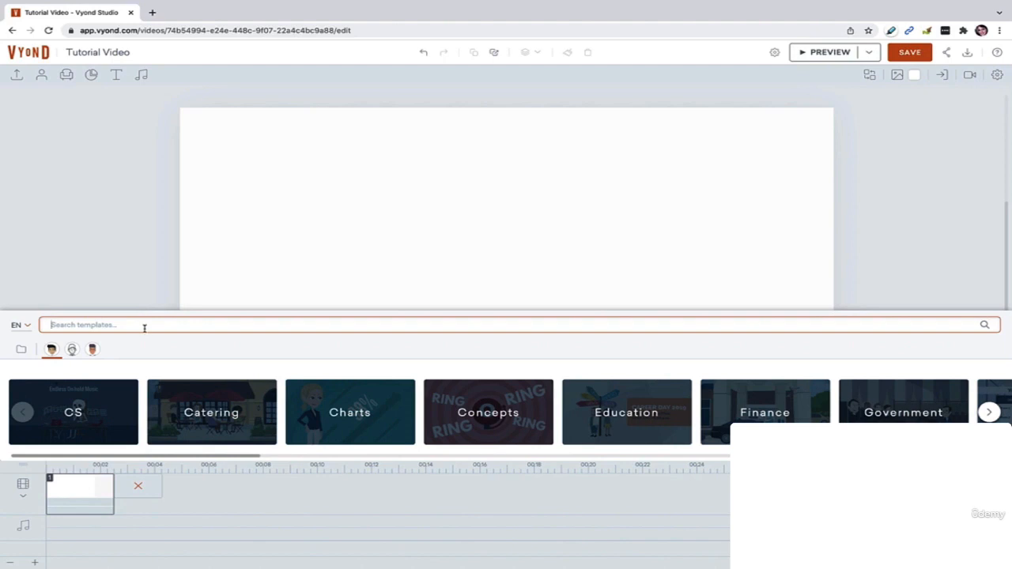
type("intro")
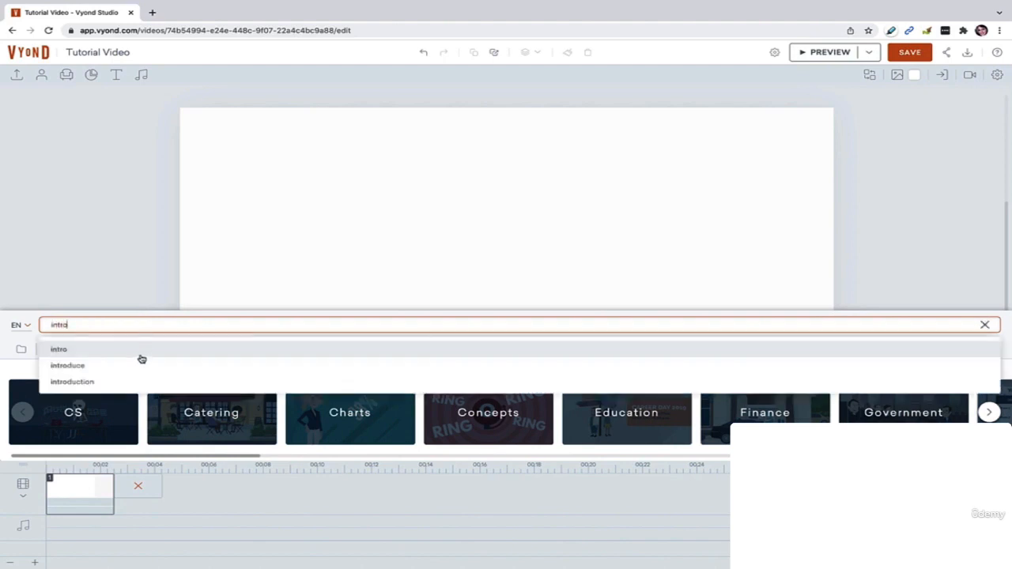
left_click(139, 354)
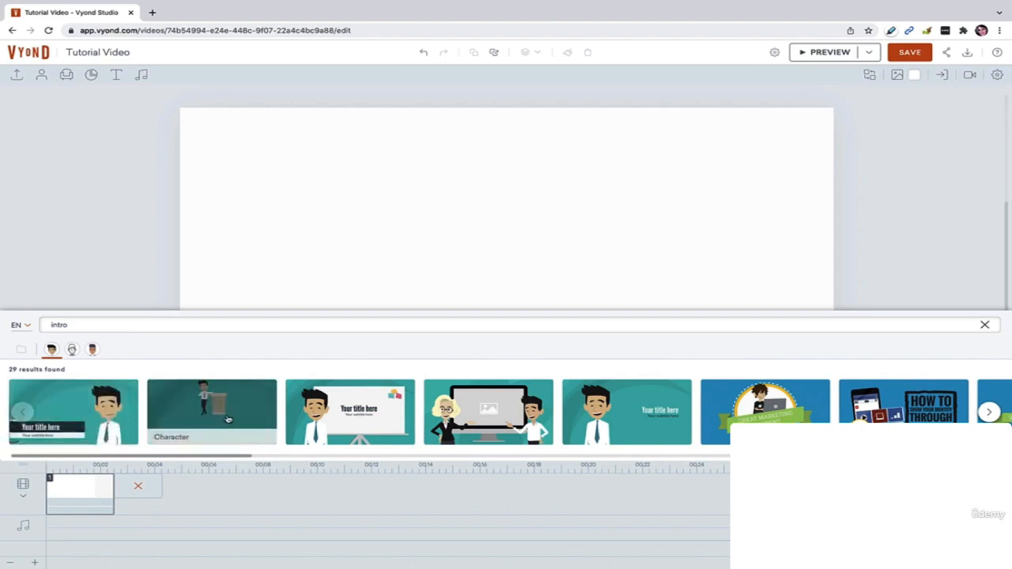
Step: Add the title template with the presenter beside the title text from the "intro" results as a second scene
scroll(344, 427, "right", 3)
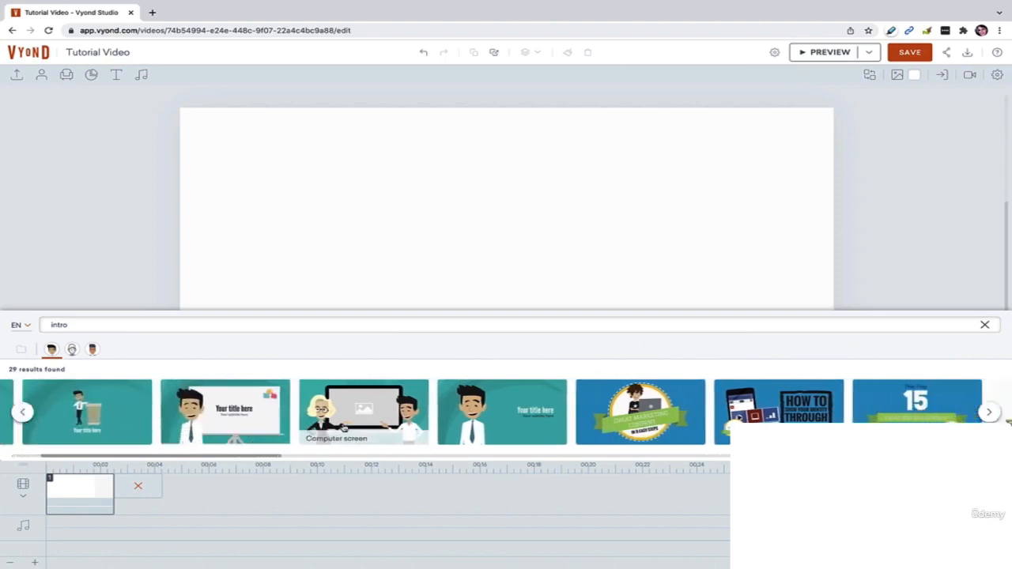
scroll(343, 427, "right", 1)
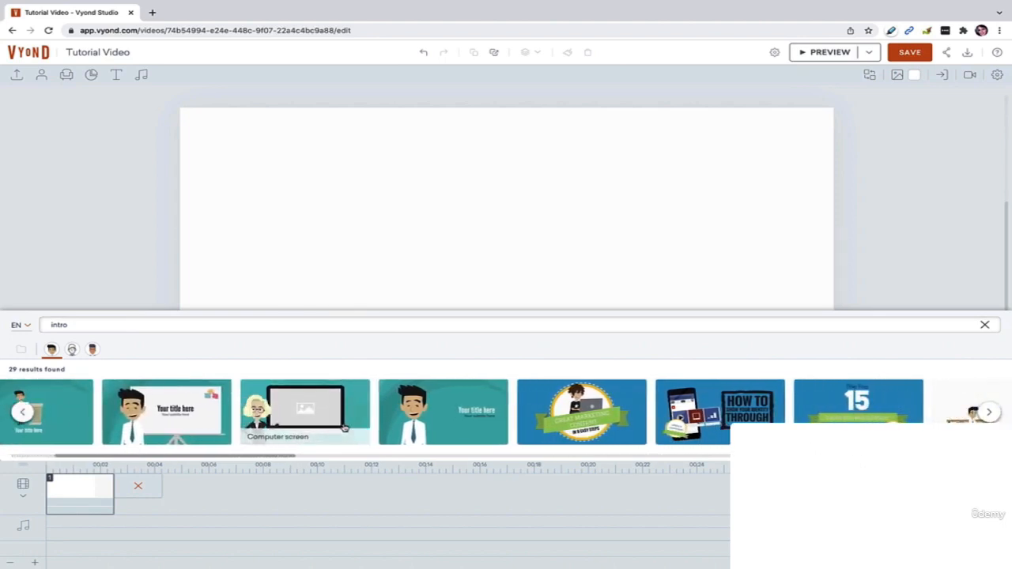
left_click(442, 420)
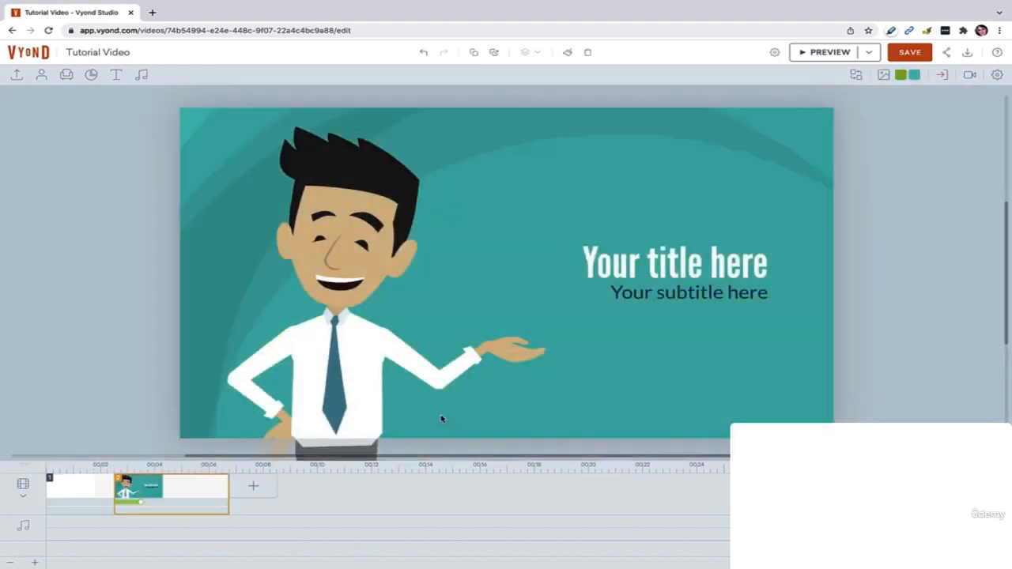
Step: Clear the scene template search and browse the templates saved in My Library
left_click(258, 492)
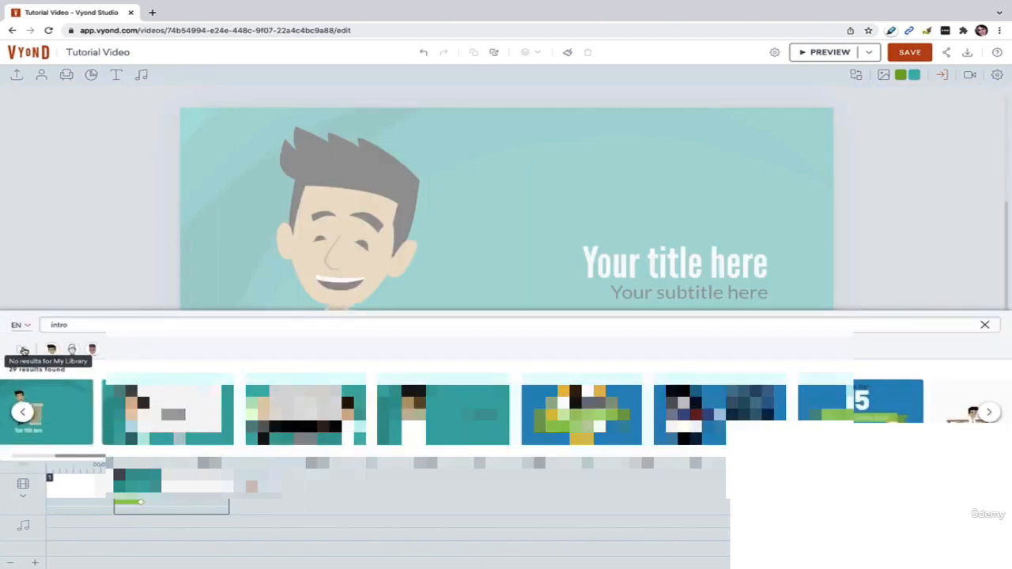
left_click(986, 326)
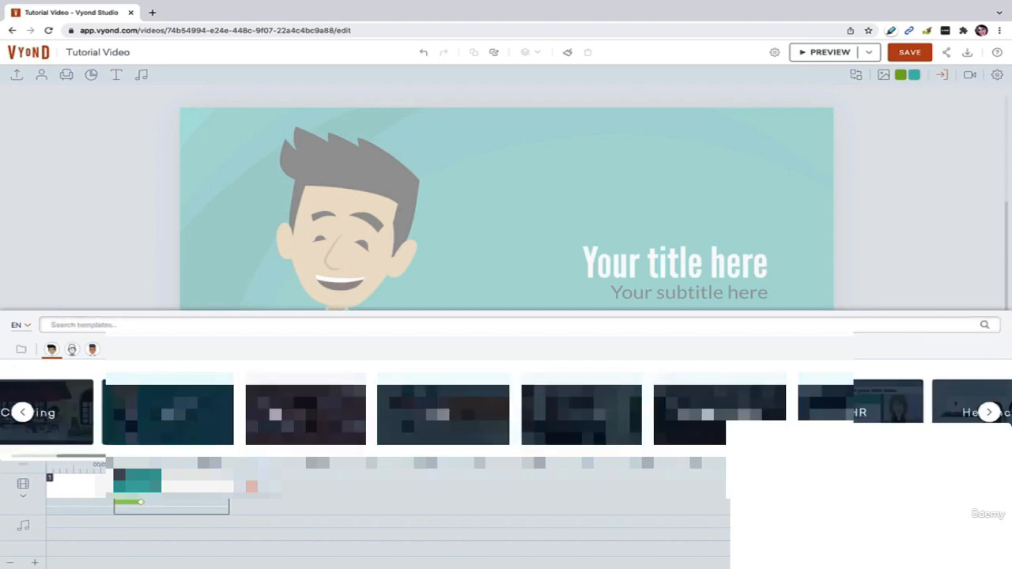
left_click(22, 351)
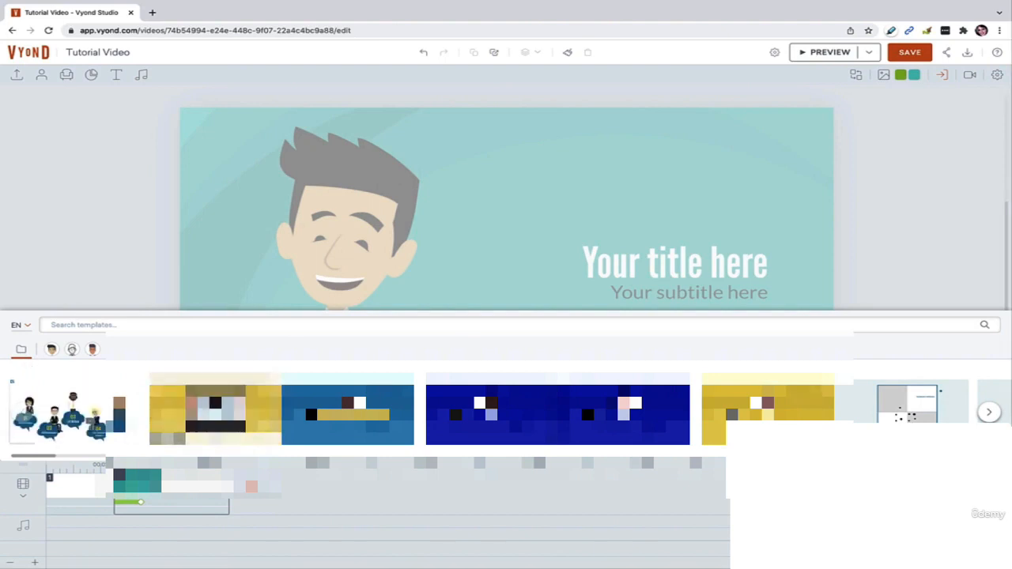
scroll(348, 412, "right", 1)
scroll(348, 412, "right", 1)
scroll(348, 413, "left", 2)
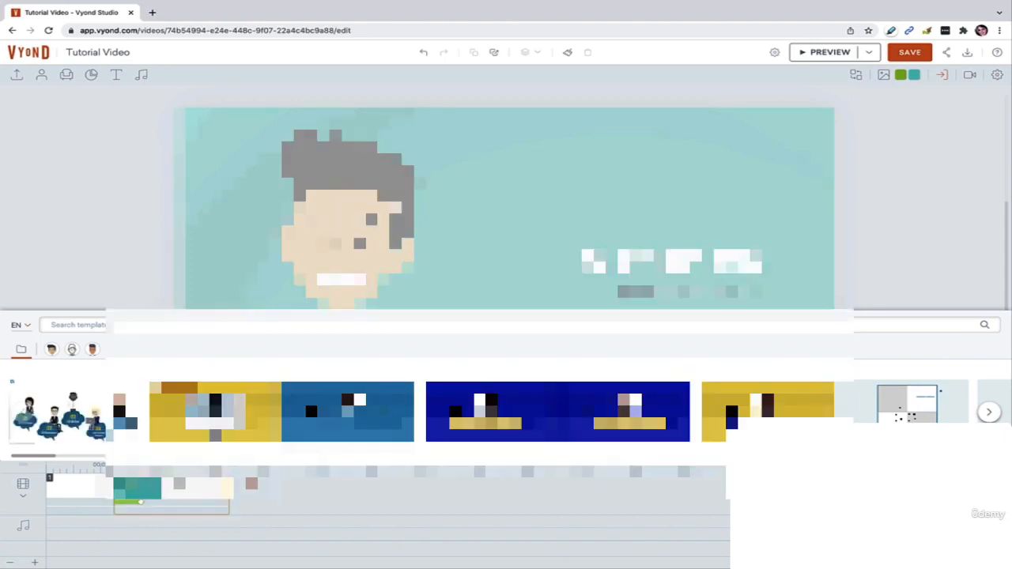
left_click(969, 287)
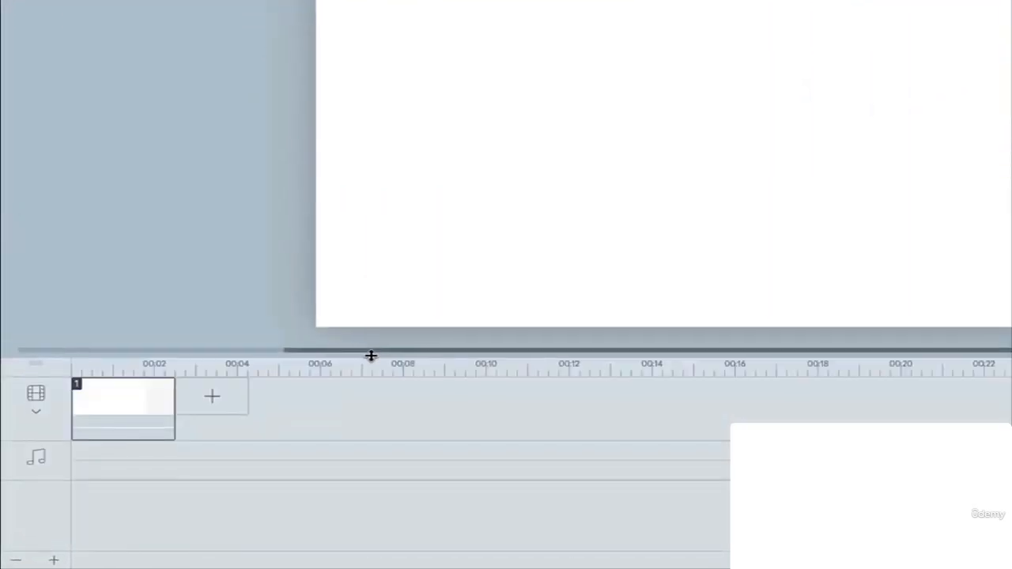
Step: Enlarge the timeline area and try magnifying the time scale before reducing it again
left_click_drag(371, 356, 390, 218)
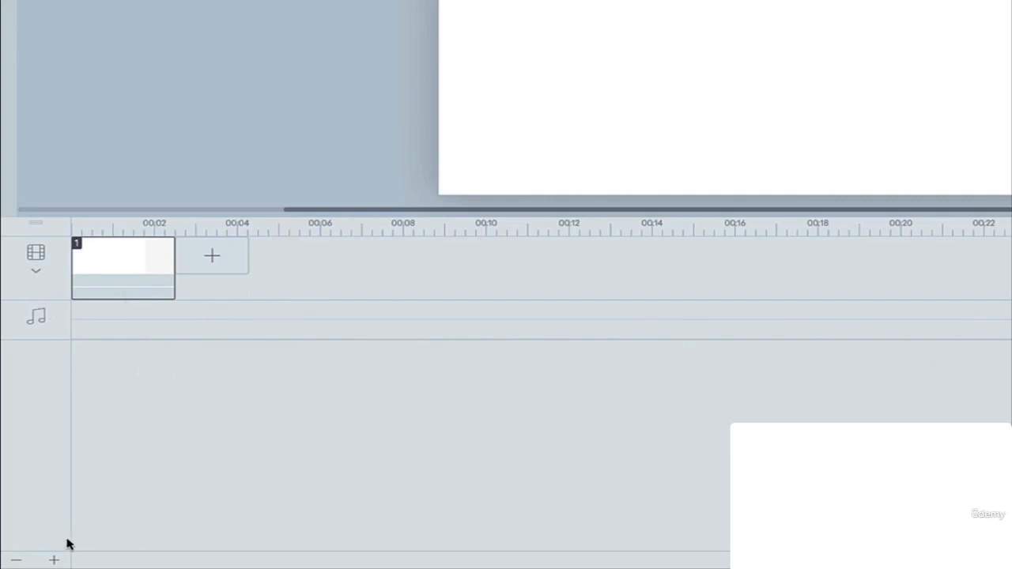
left_click(54, 560)
left_click(54, 560)
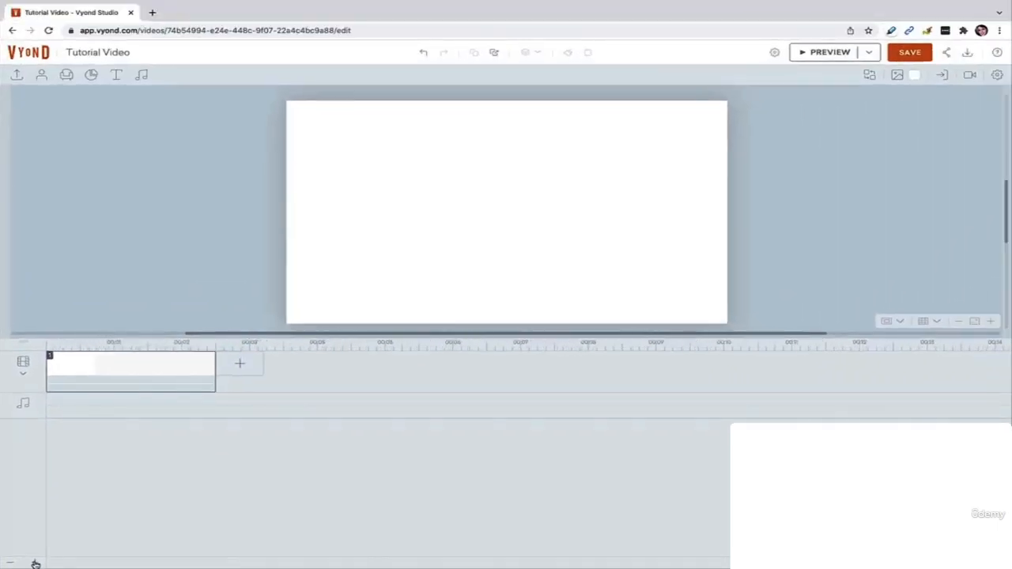
left_click(36, 564)
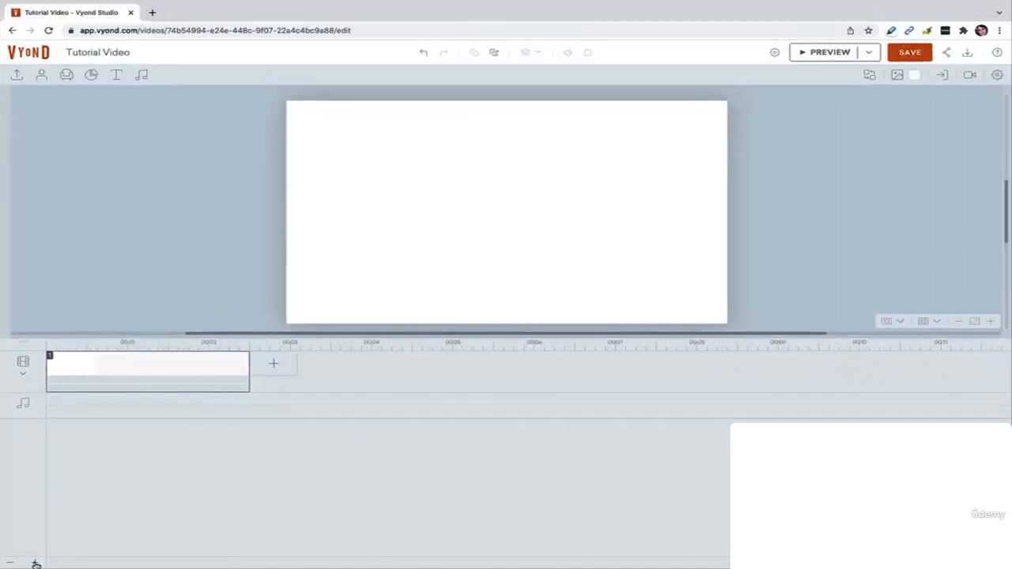
left_click(36, 564)
left_click(36, 564)
left_click(8, 564)
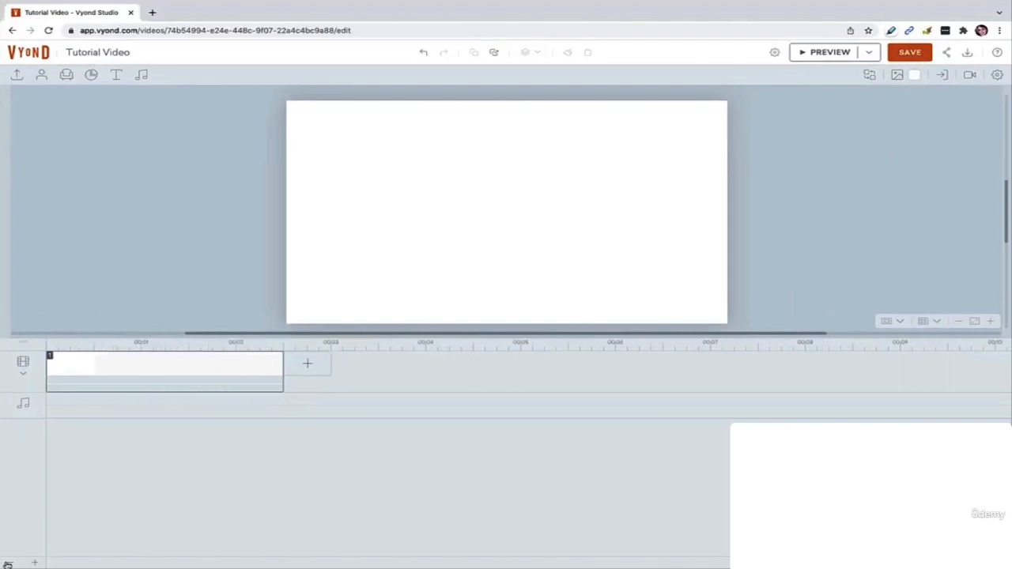
left_click(8, 563)
left_click(8, 564)
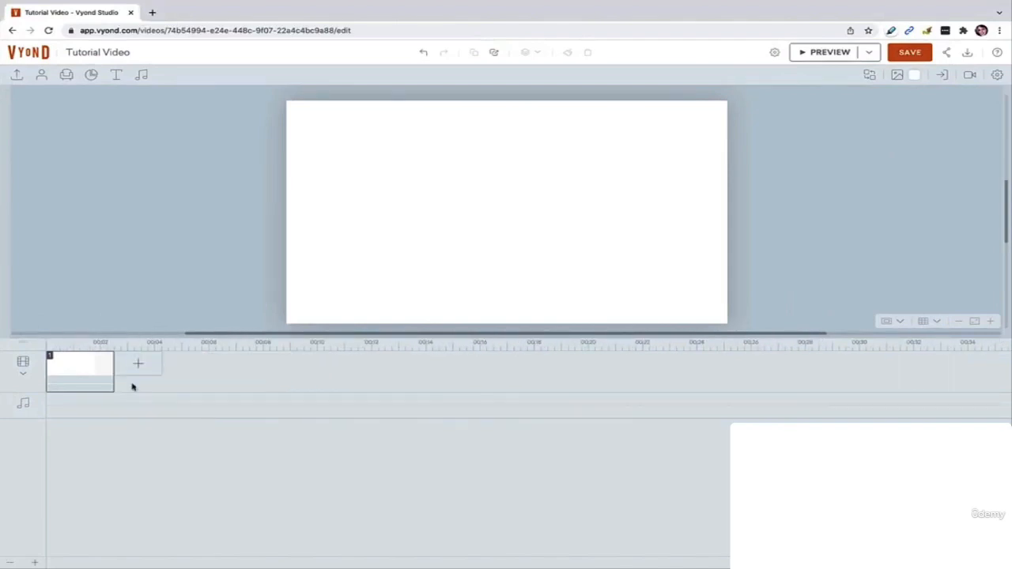
Step: Lengthen the first scene on the timeline to a duration of about 5.375 s
left_click_drag(114, 385, 301, 384)
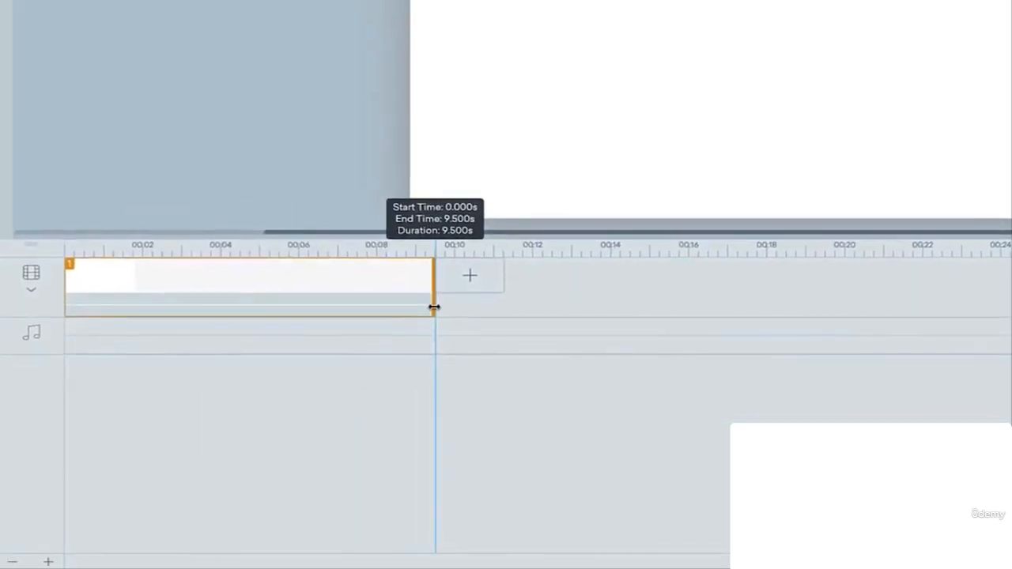
left_click_drag(435, 307, 450, 296)
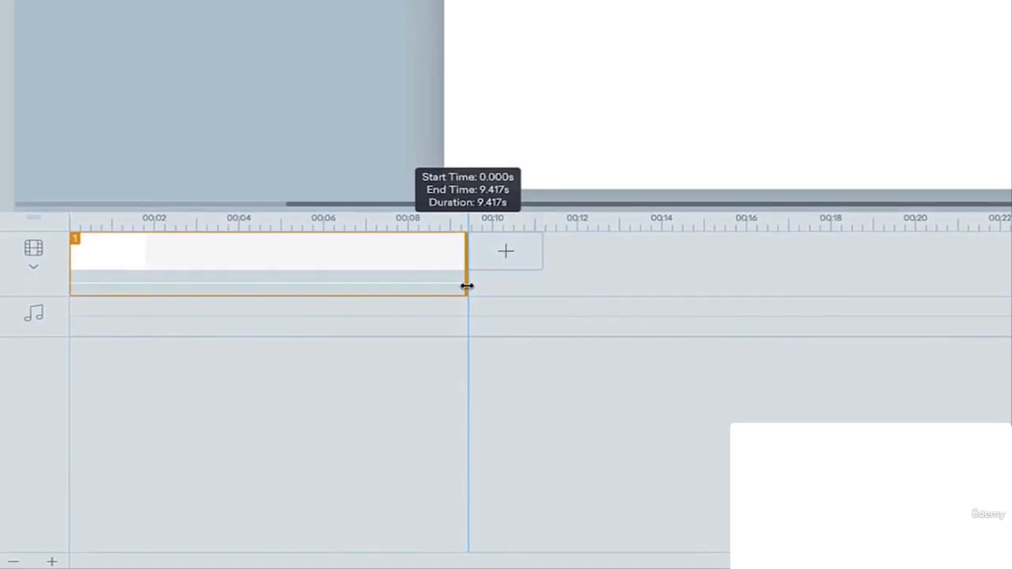
left_click_drag(467, 287, 298, 287)
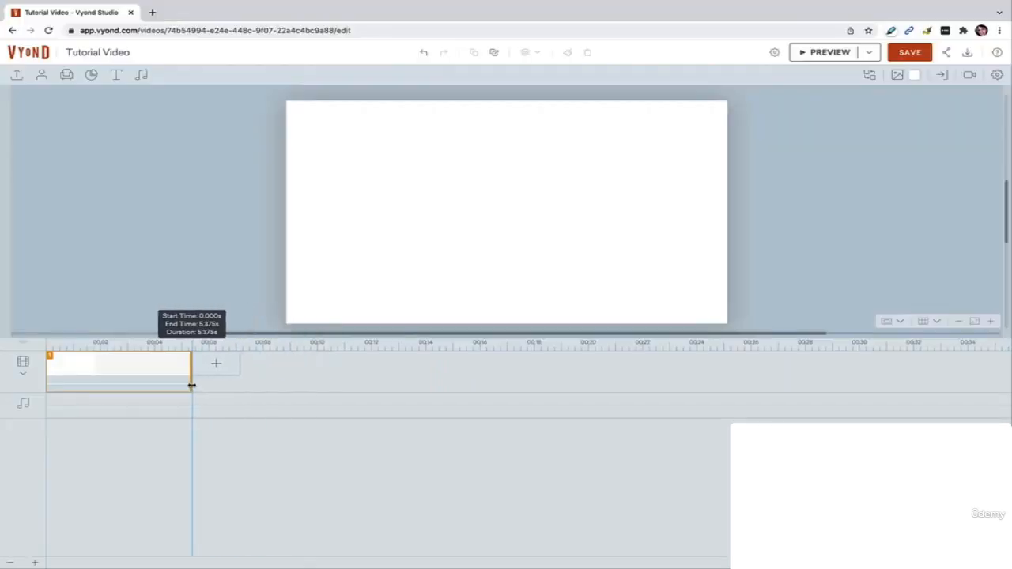
left_click_drag(192, 385, 191, 385)
Step: Copy the first scene and paste it as a second scene on the timeline
right_click(163, 378)
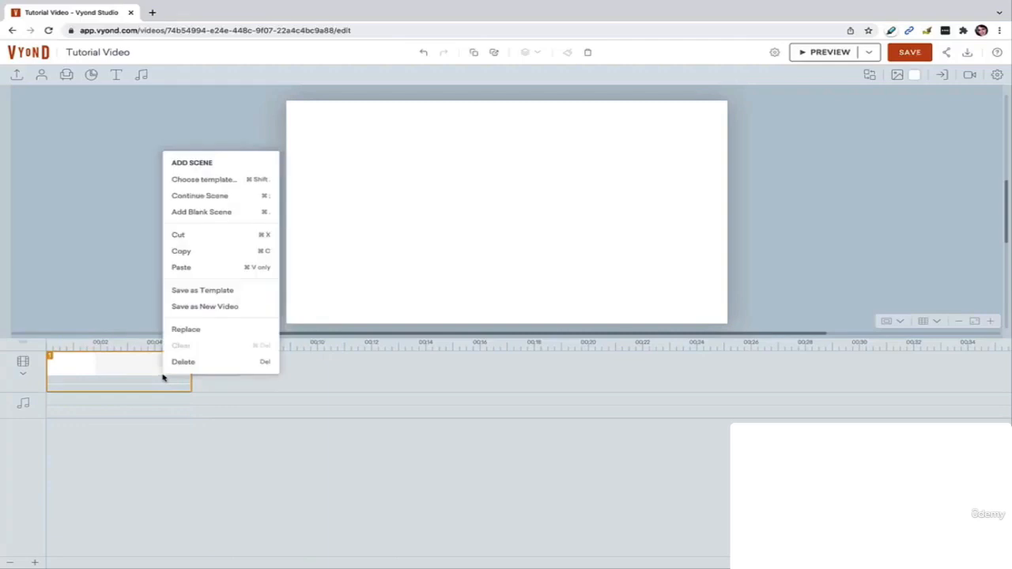
left_click(186, 255)
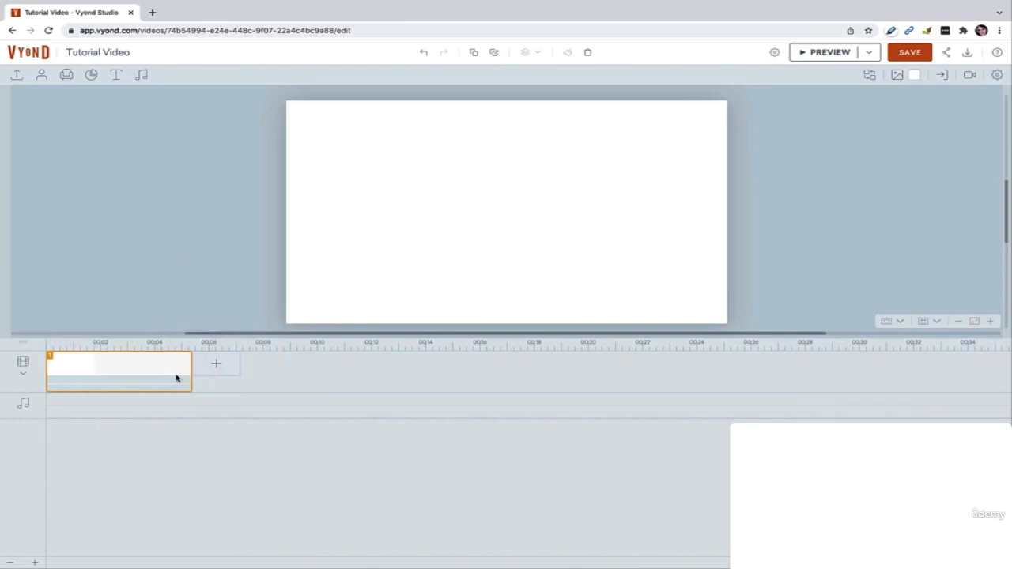
key("ctrl+v")
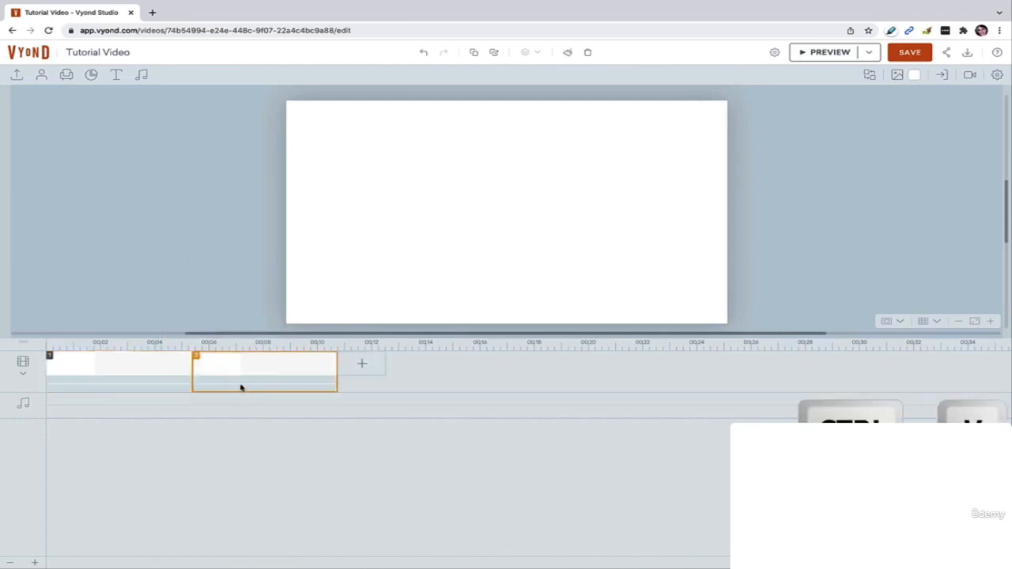
left_click(172, 384)
left_click(240, 385)
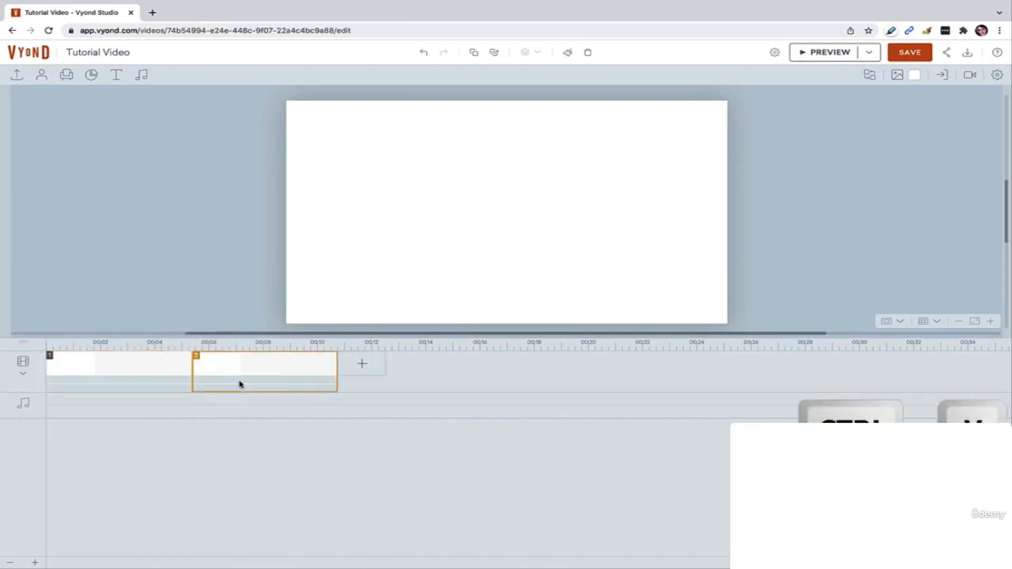
Step: Select both scenes on the timeline together and clear their contents
right_click(153, 374)
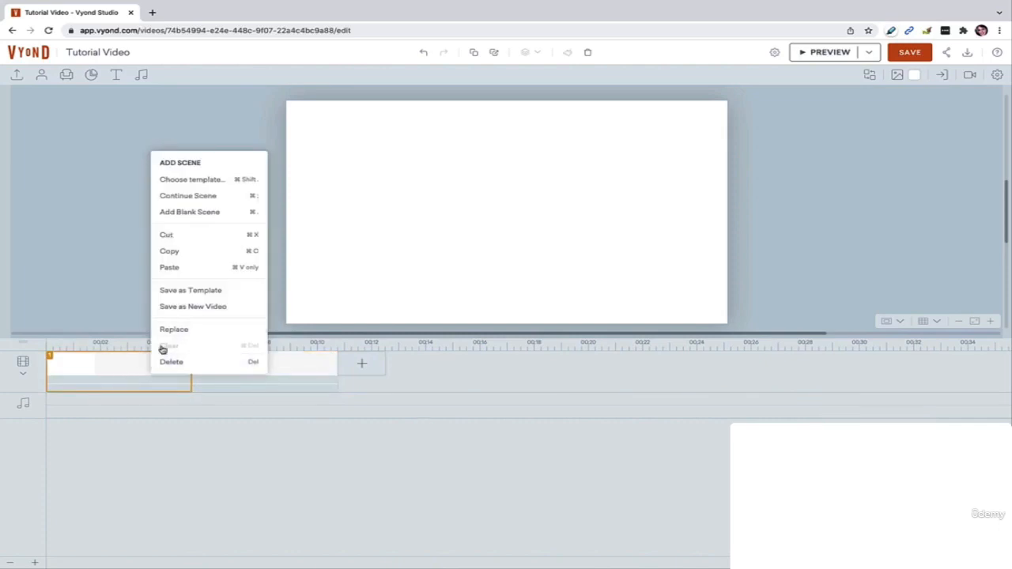
left_click(217, 402)
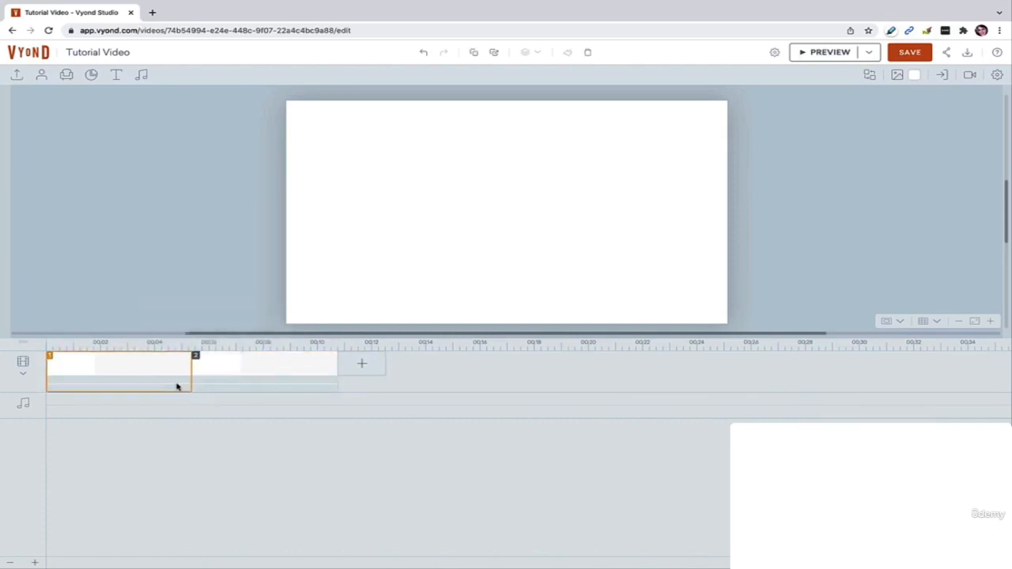
left_click(234, 378, "shift")
right_click(235, 378)
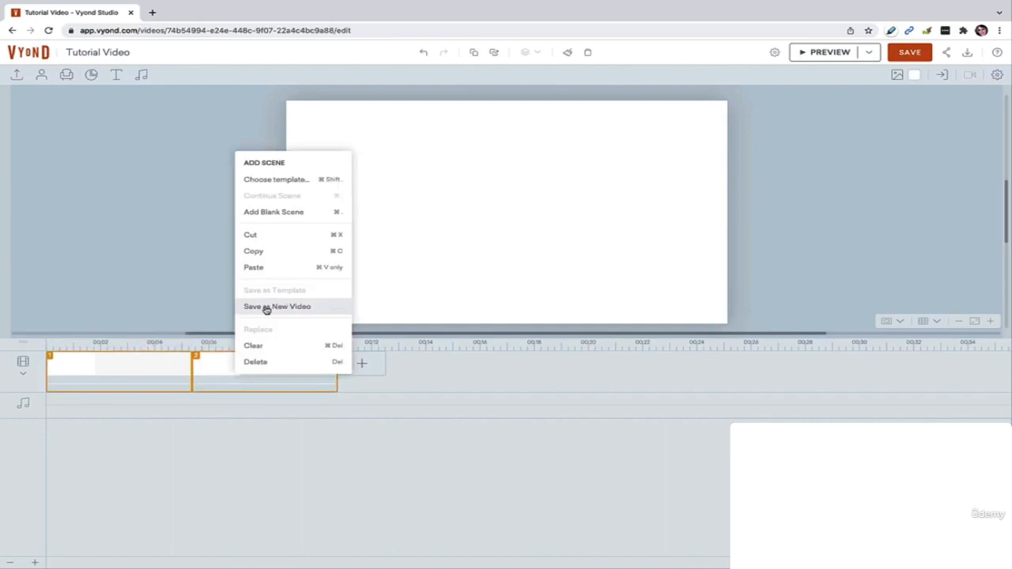
left_click(251, 347)
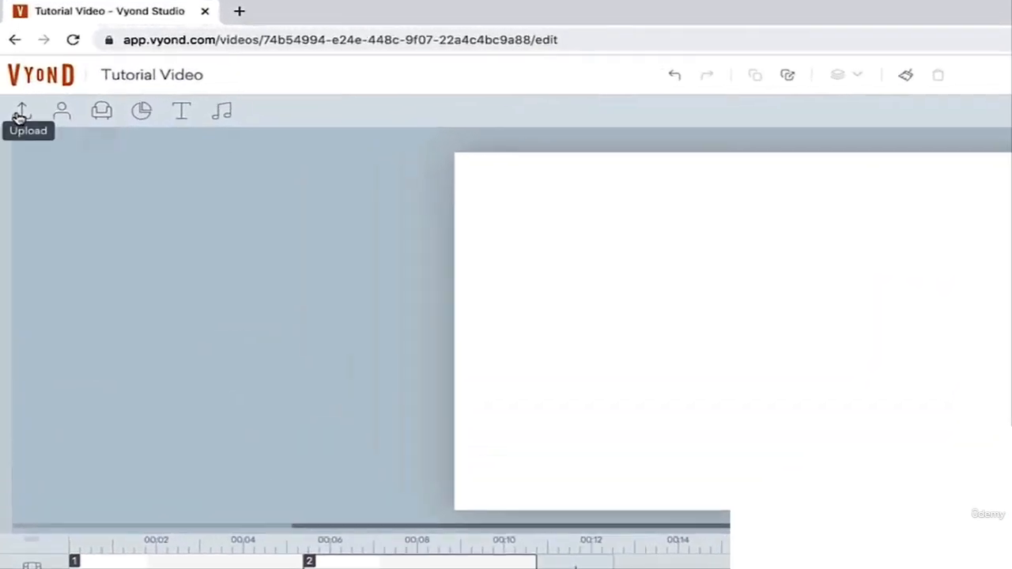
Step: Examine the imported assets library, including the supported upload file types and the asset search
left_click(30, 123)
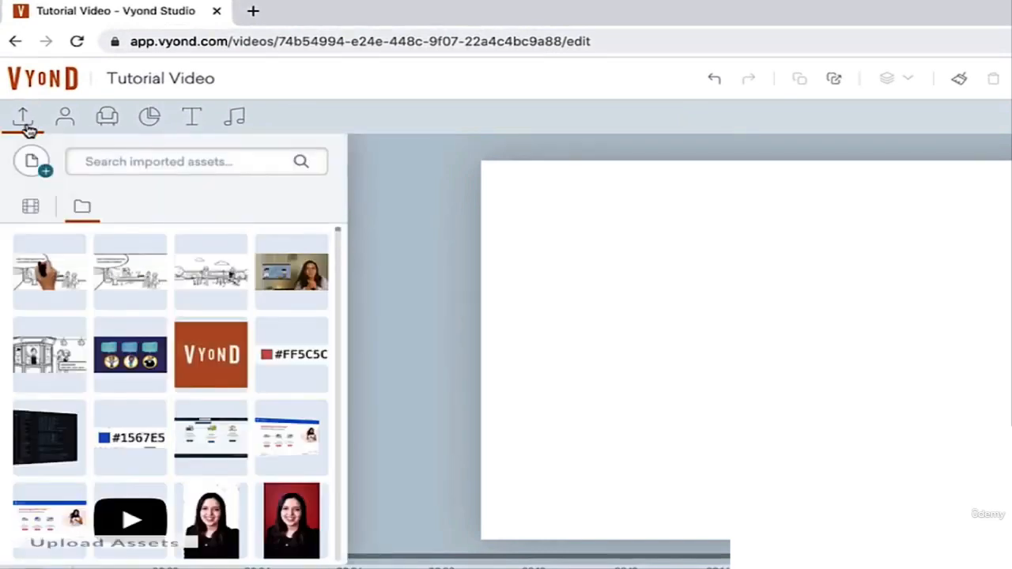
scroll(152, 474, "down", 3)
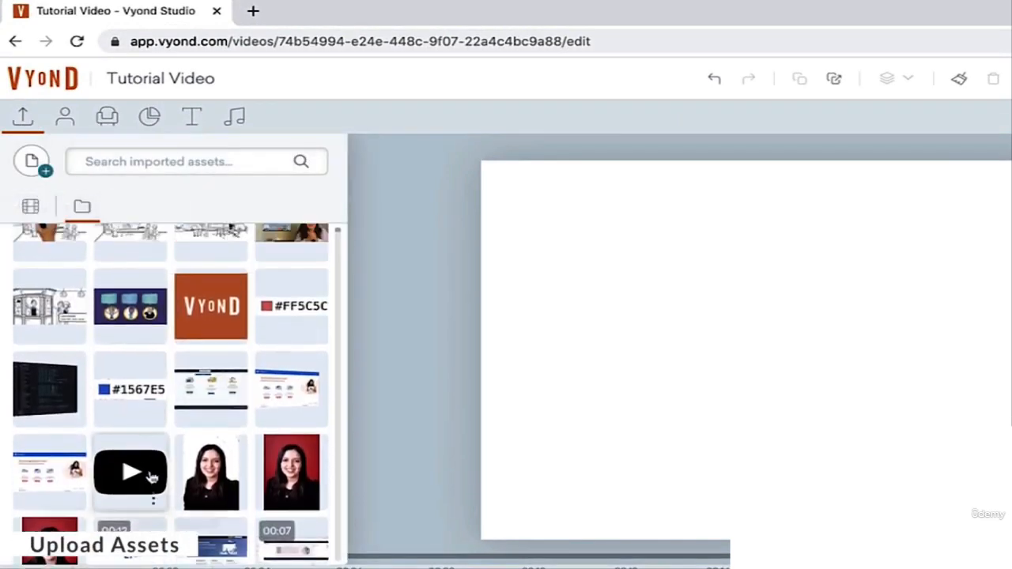
scroll(152, 477, "down", 10)
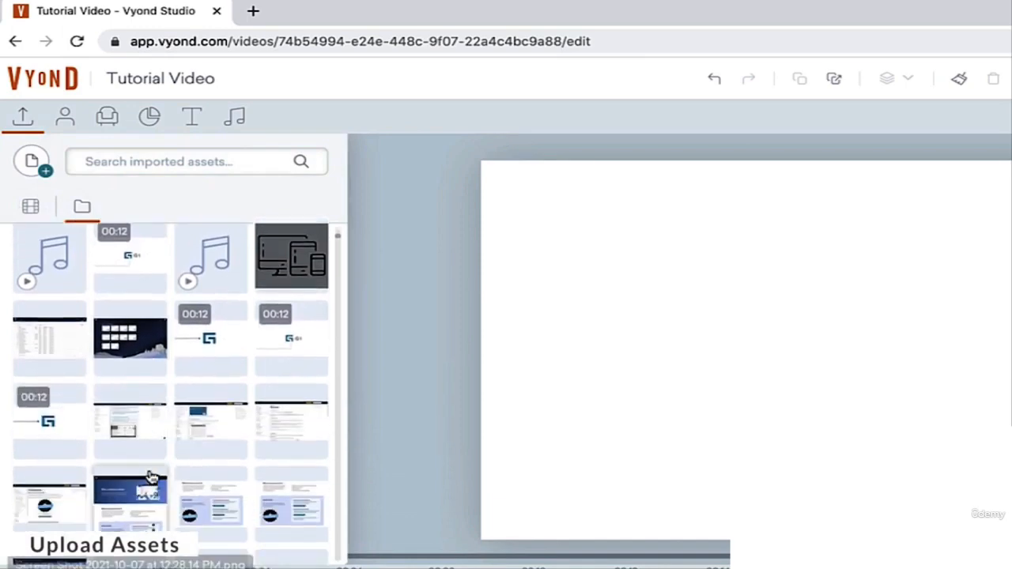
scroll(152, 477, "down", 3)
scroll(151, 477, "up", 10)
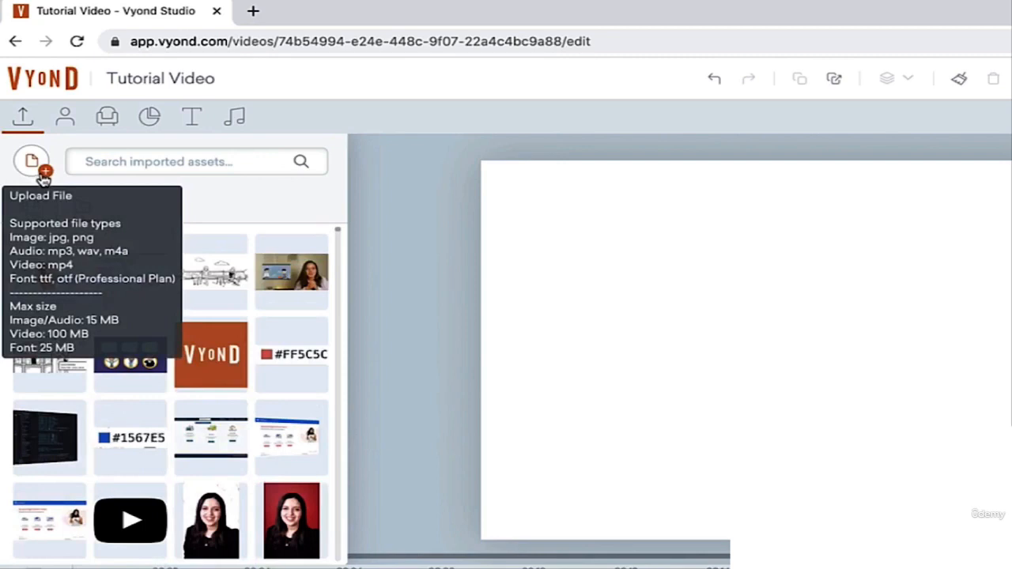
left_click(117, 165)
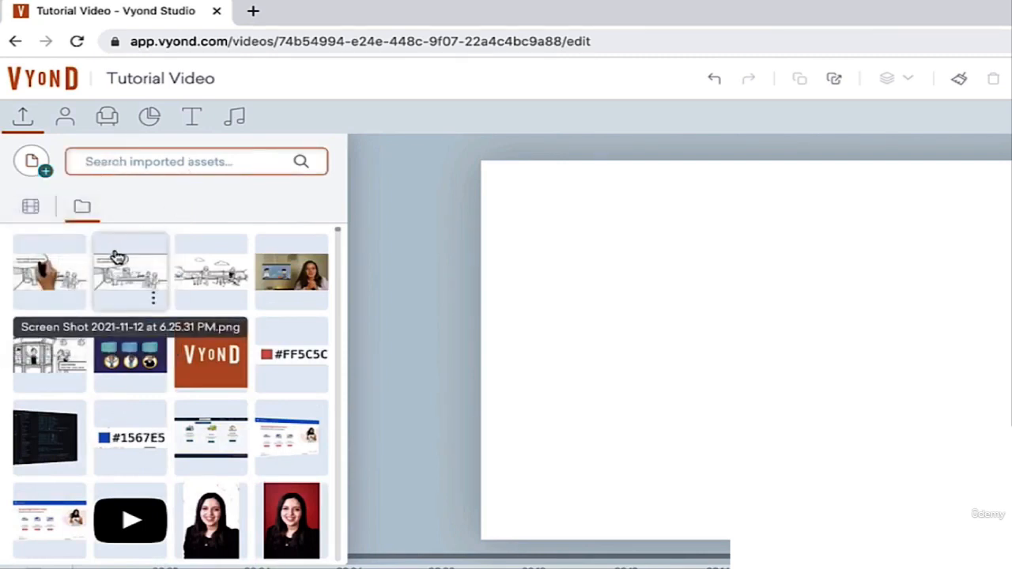
Step: Add the dark-haired character in a red shirt and white apron from the Catering characters to the second scene
left_click(66, 118)
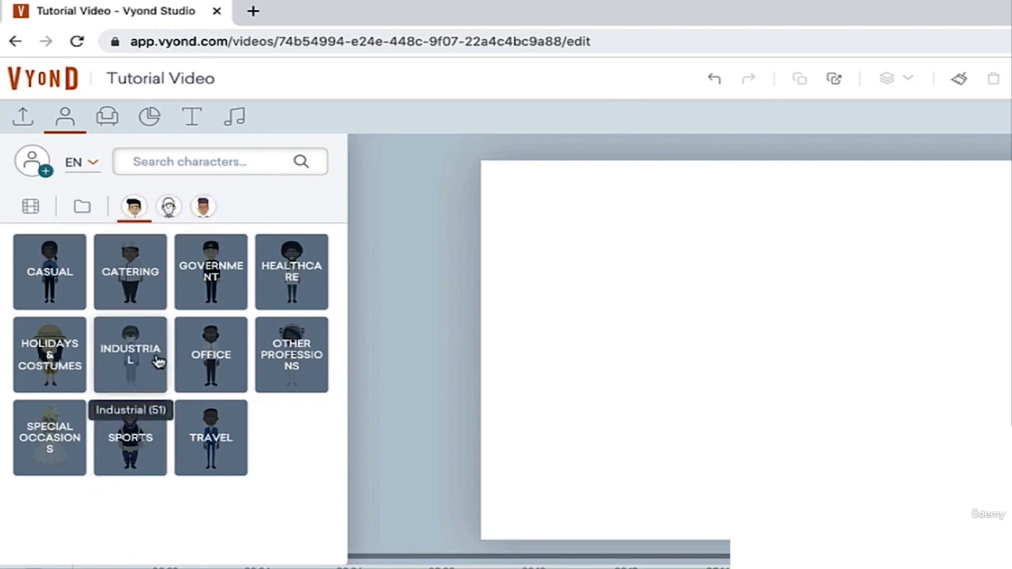
left_click(140, 294)
scroll(115, 443, "up", 2)
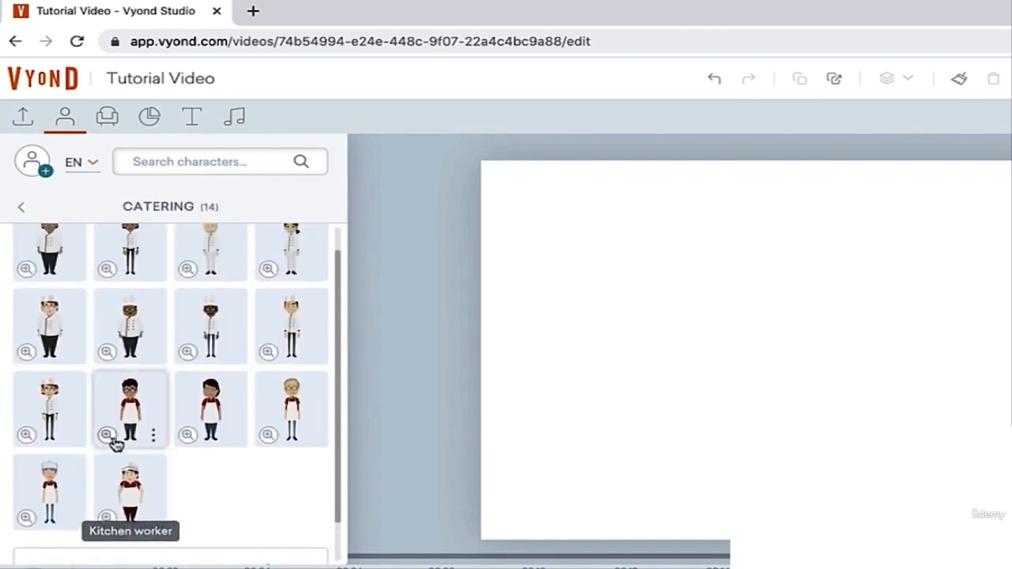
left_click(222, 438)
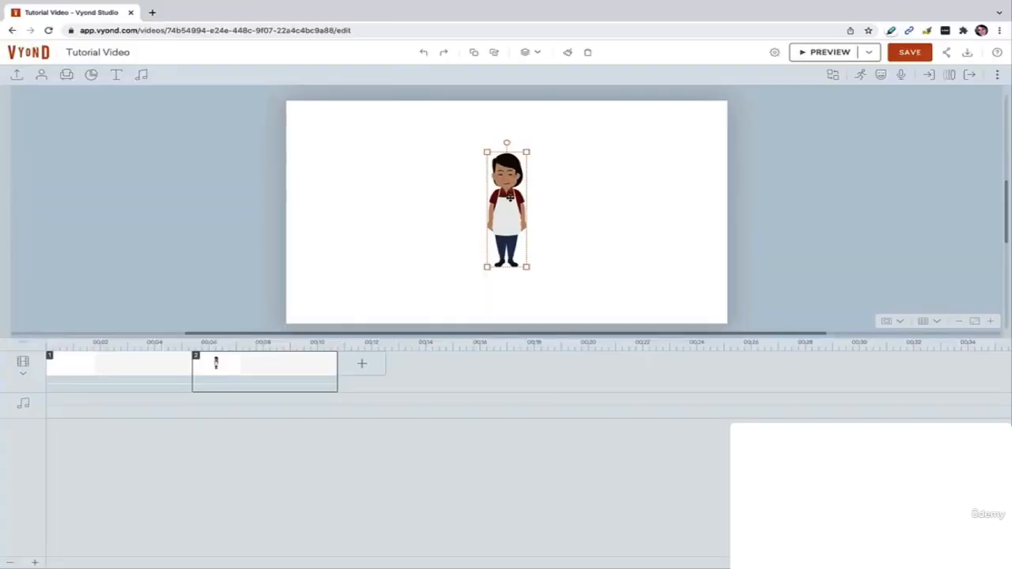
Step: Copy the aproned catering character from the second scene into the first scene
key("ctrl+c")
left_click(467, 196)
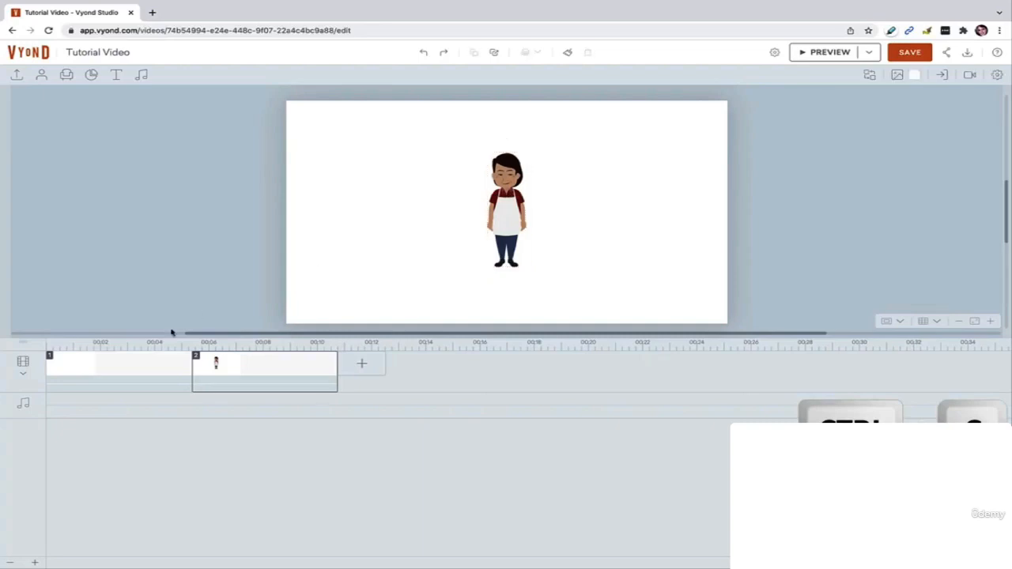
left_click(155, 370)
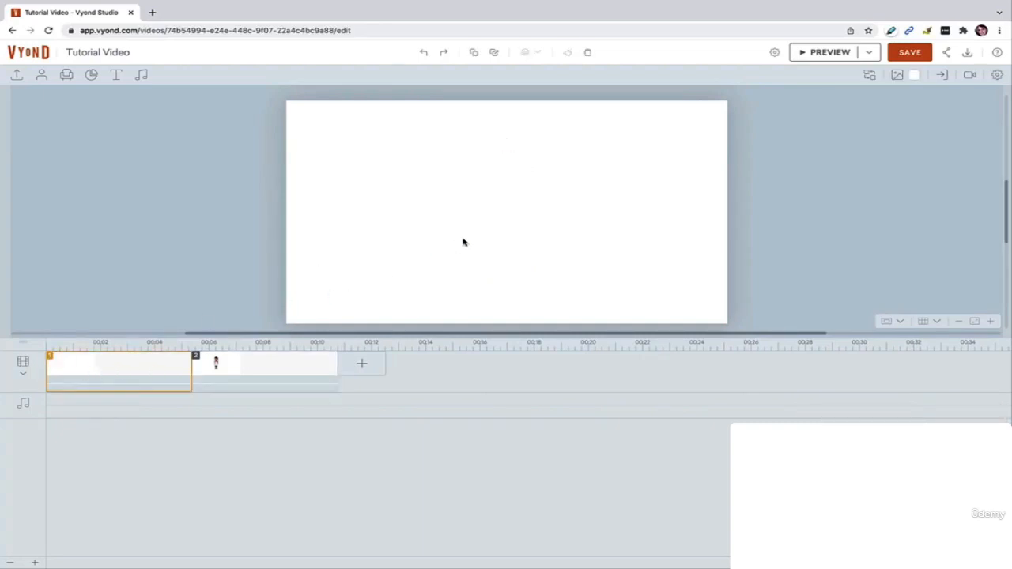
key("ctrl+v")
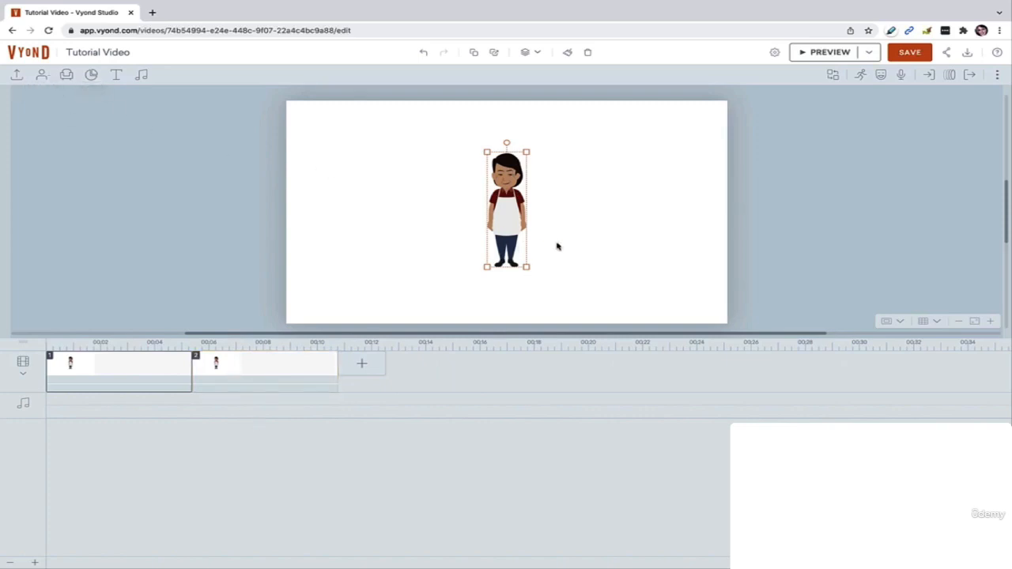
Step: Delete the aproned character from the first scene and select the second scene on the timeline
key("Delete")
left_click(275, 371)
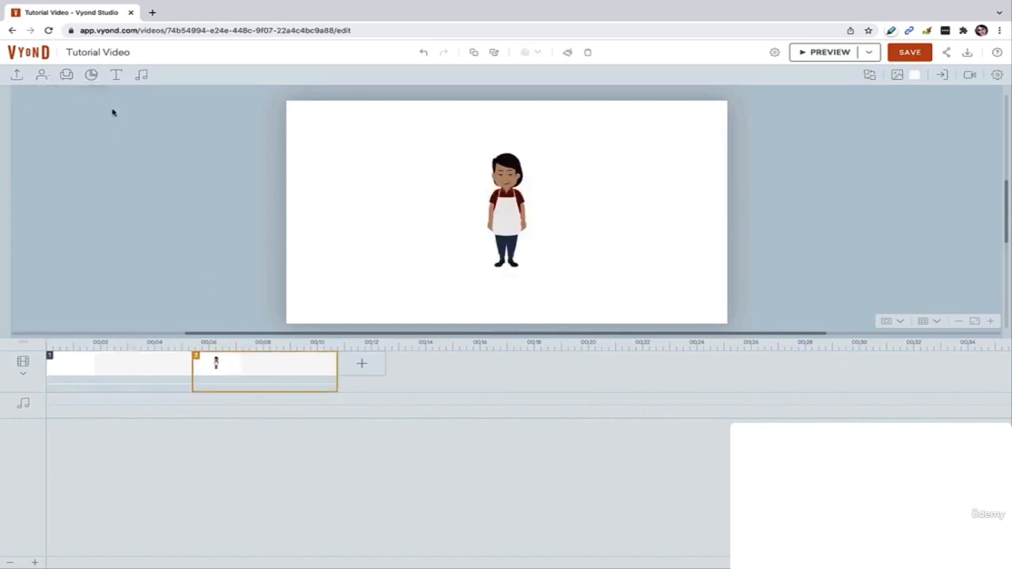
Step: Look over the character categories and the prop categories in the asset library
left_click(42, 74)
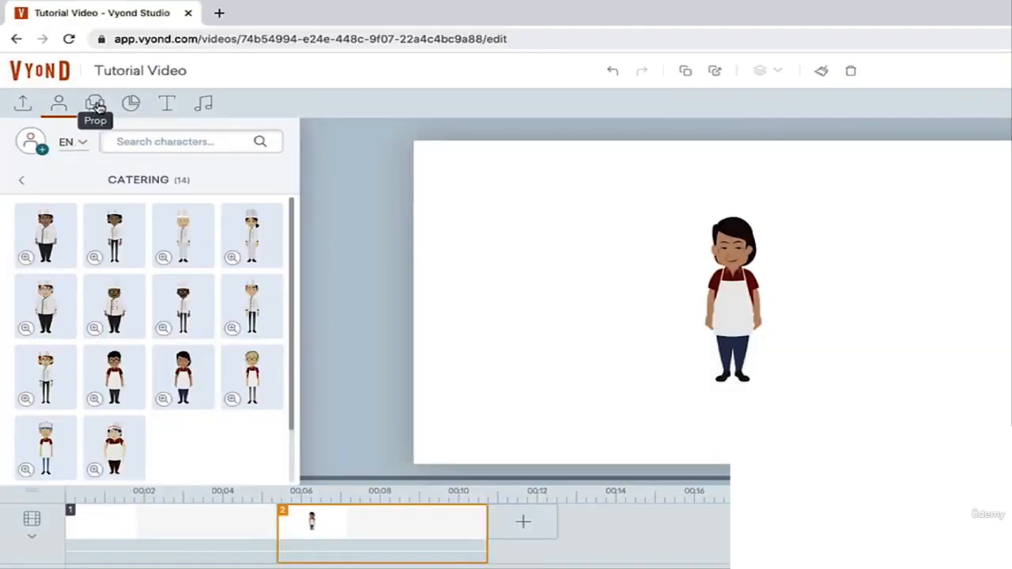
left_click(148, 146)
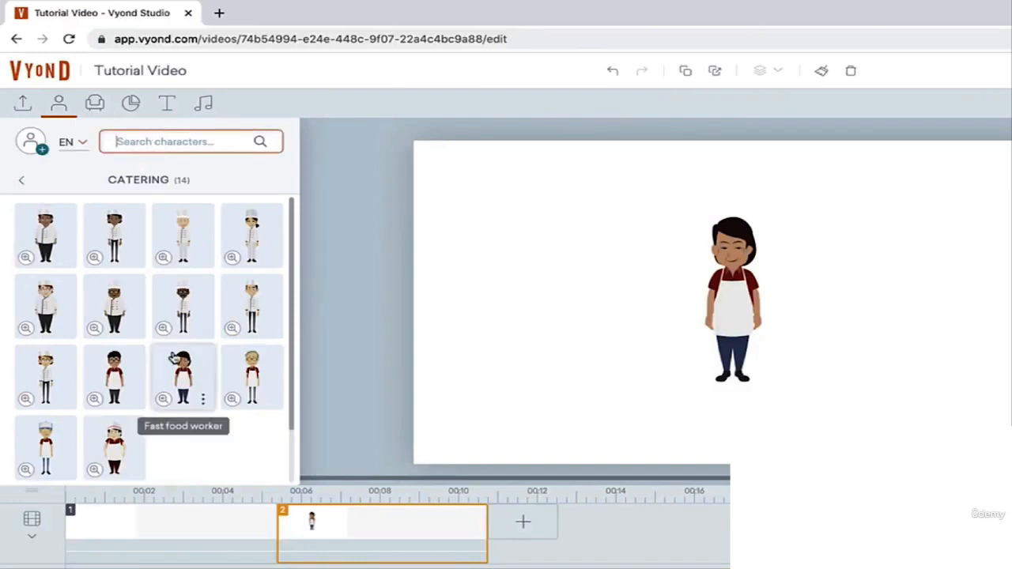
left_click(24, 181)
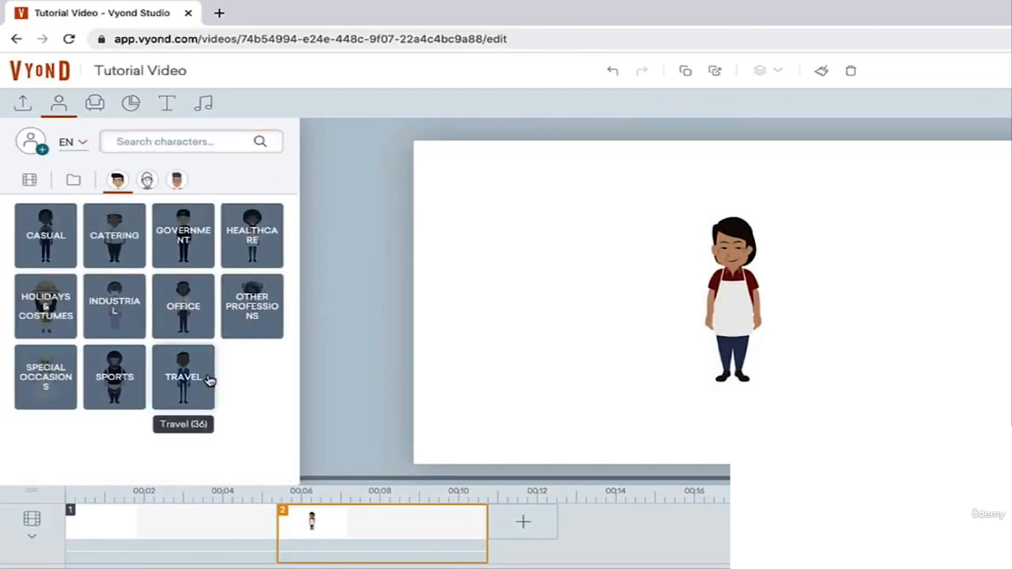
left_click(94, 114)
scroll(119, 316, "down", 3)
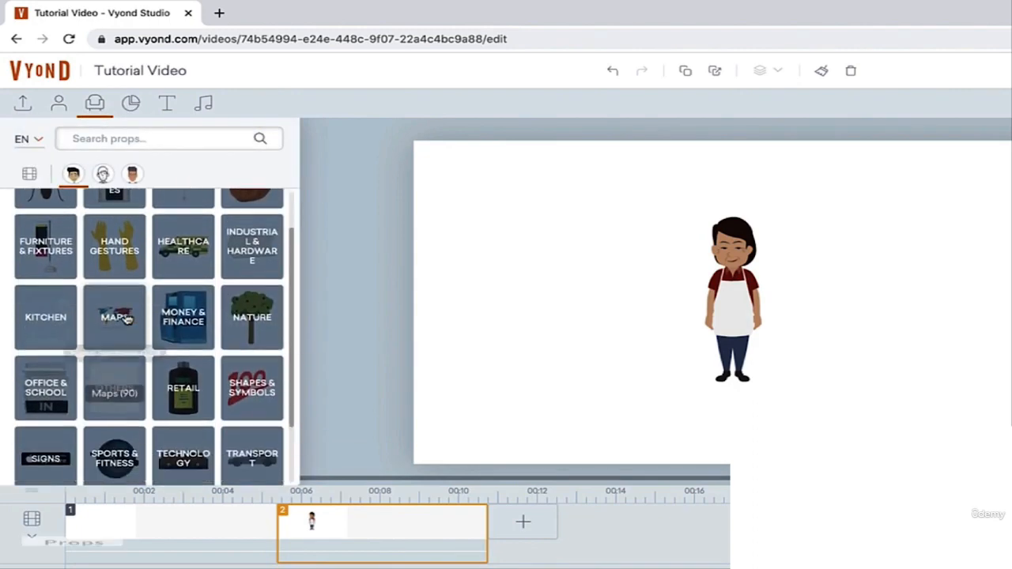
scroll(127, 318, "up", 3)
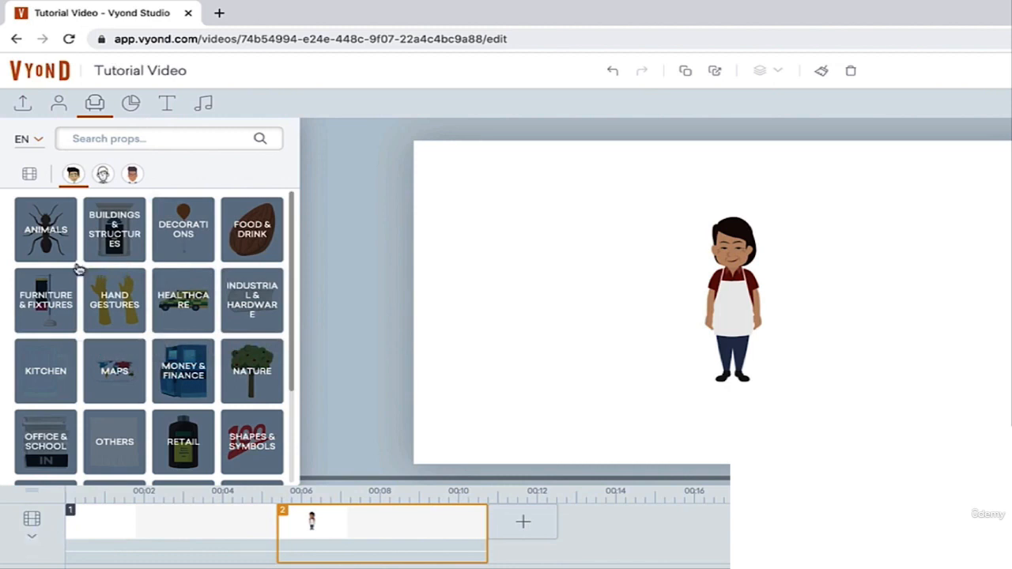
Step: Search the prop library for "mask" and look through the matching props
left_click(79, 138)
type("m")
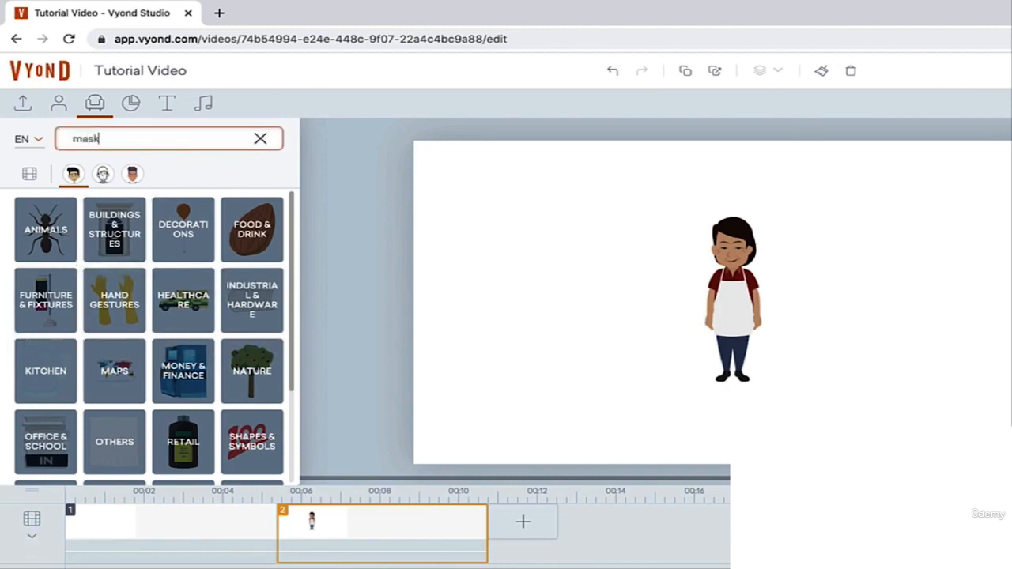
type("ask")
key("Return")
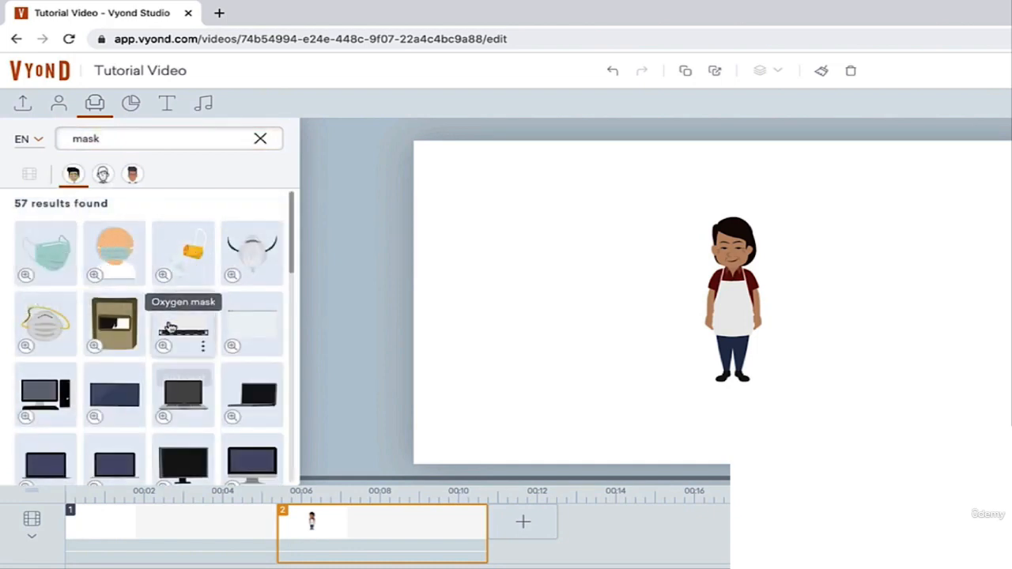
scroll(165, 407, "down", 2)
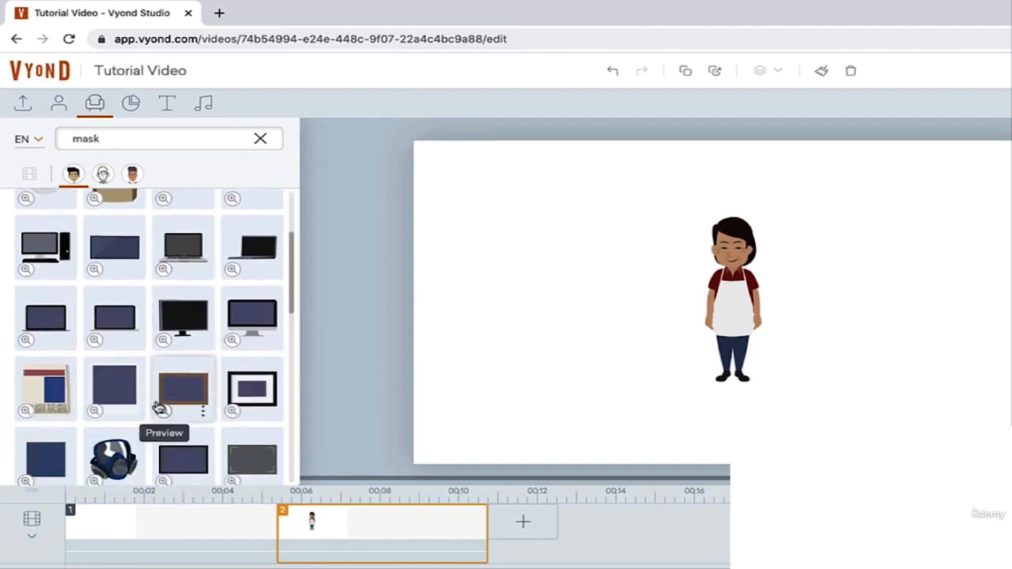
scroll(160, 408, "up", 2)
Step: Search the prop library for "school" and look through the matching props
left_click(113, 143)
left_click(74, 140)
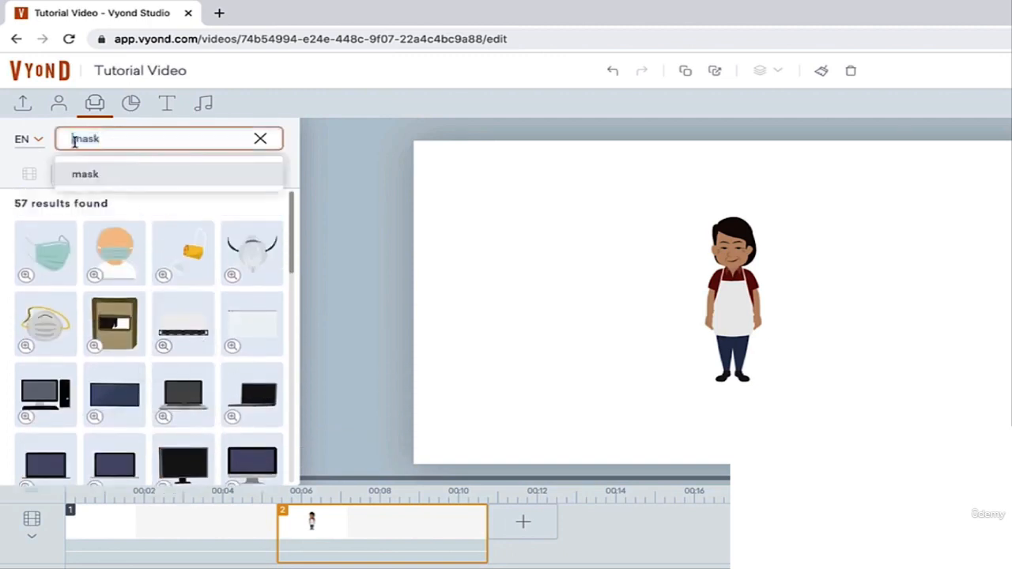
double_click(126, 140)
type("school")
key("Return")
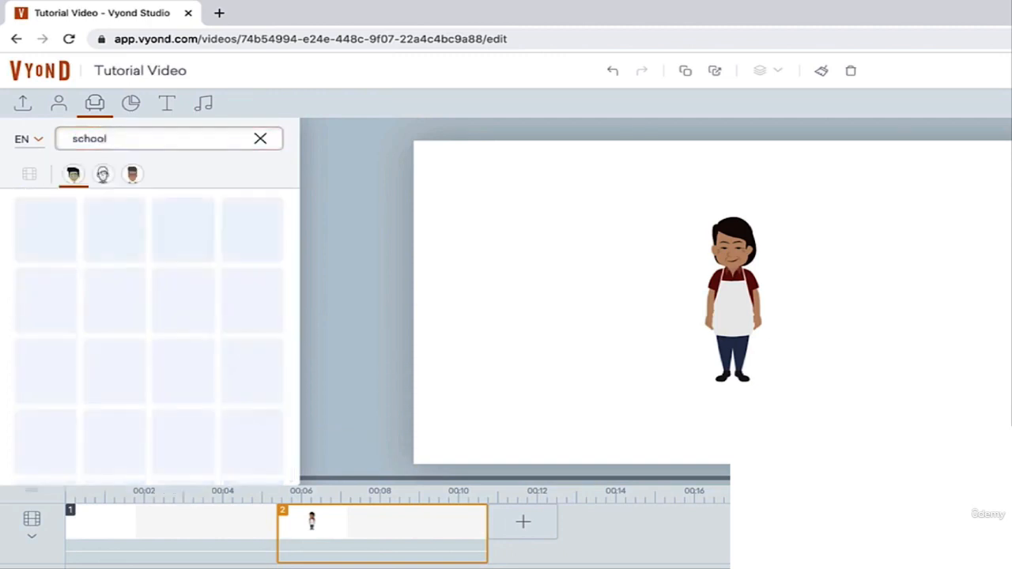
scroll(111, 382, "down", 1)
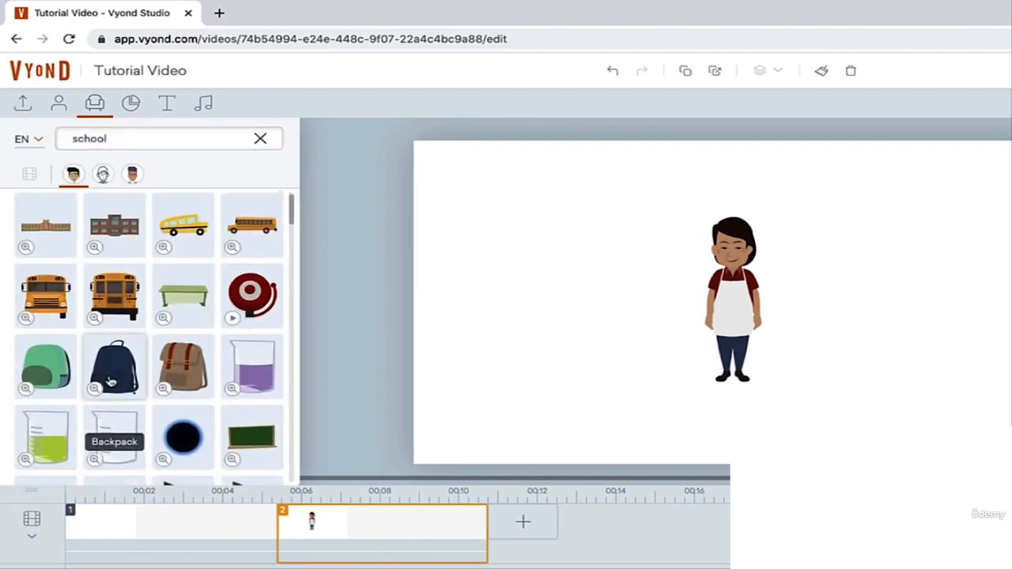
scroll(111, 382, "down", 1)
scroll(108, 388, "up", 2)
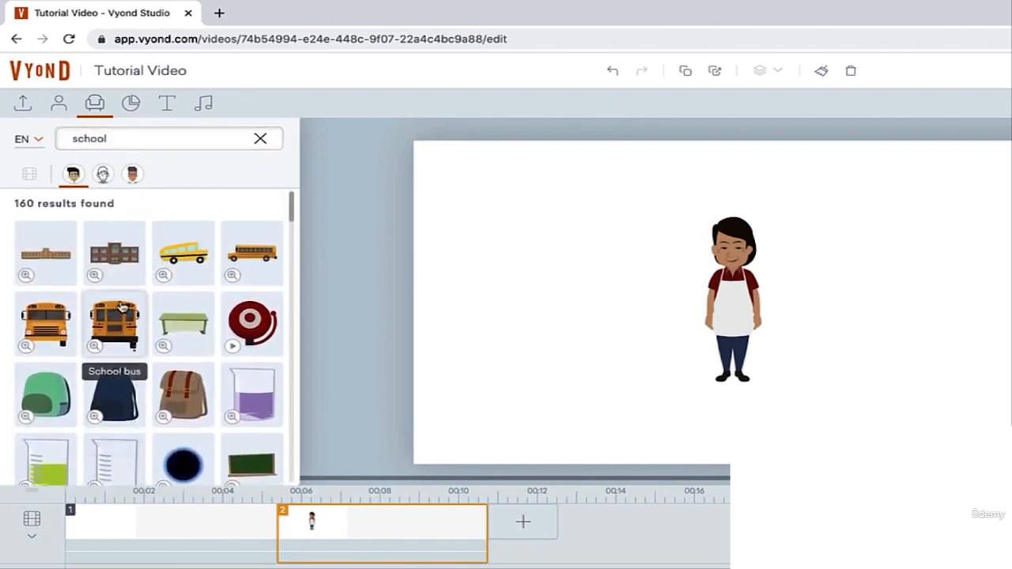
scroll(156, 403, "down", 3)
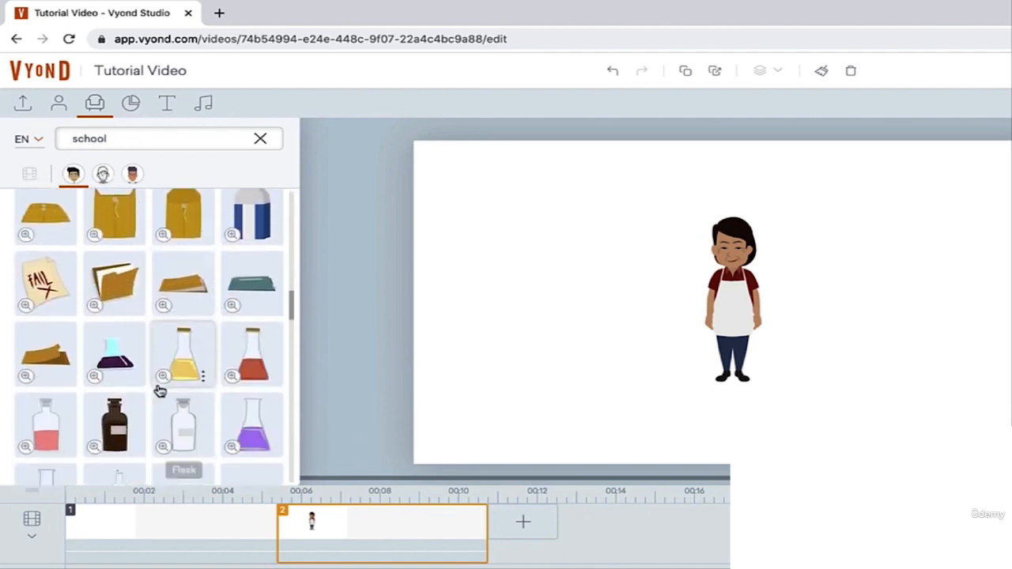
scroll(170, 466, "down", 1)
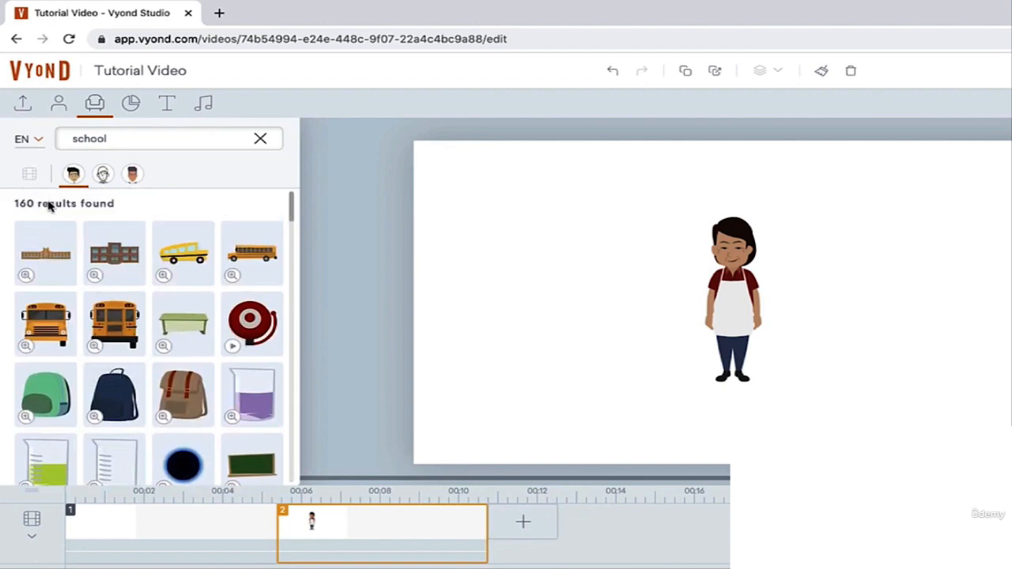
Step: Compare the school props in the black-and-white sketch style and the Contemporary style, and return to the first style
left_click(103, 174)
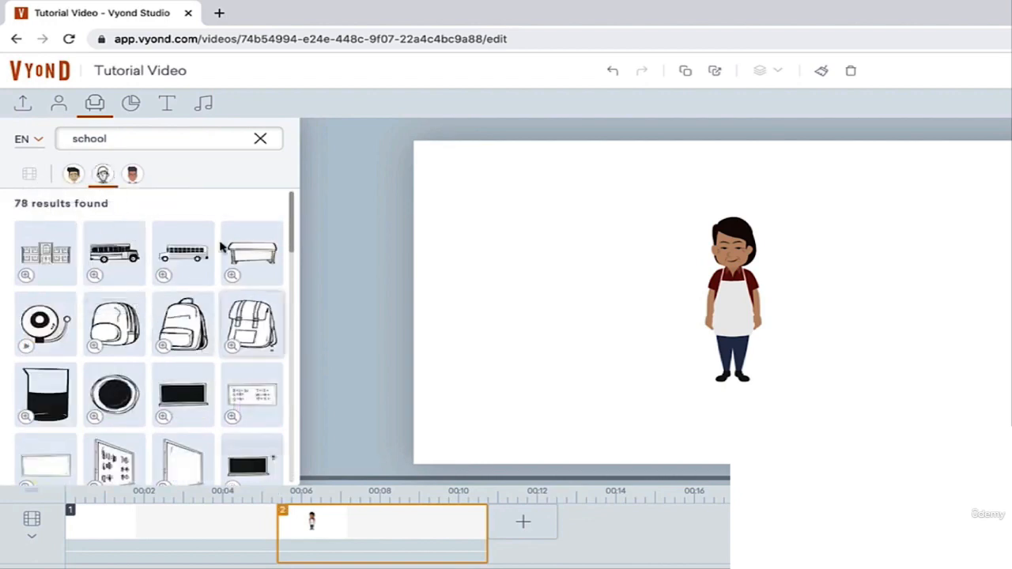
left_click(133, 174)
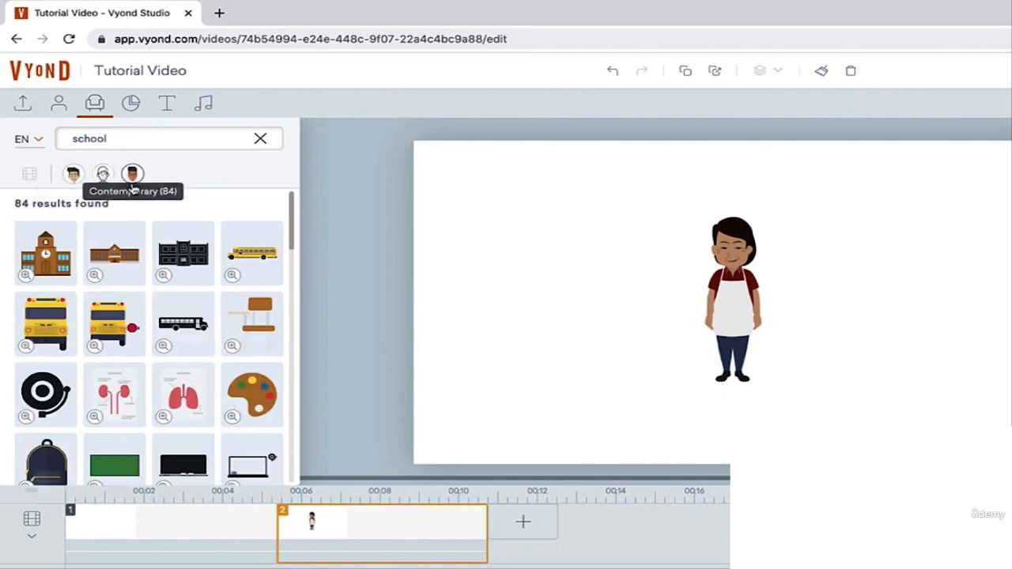
left_click(73, 174)
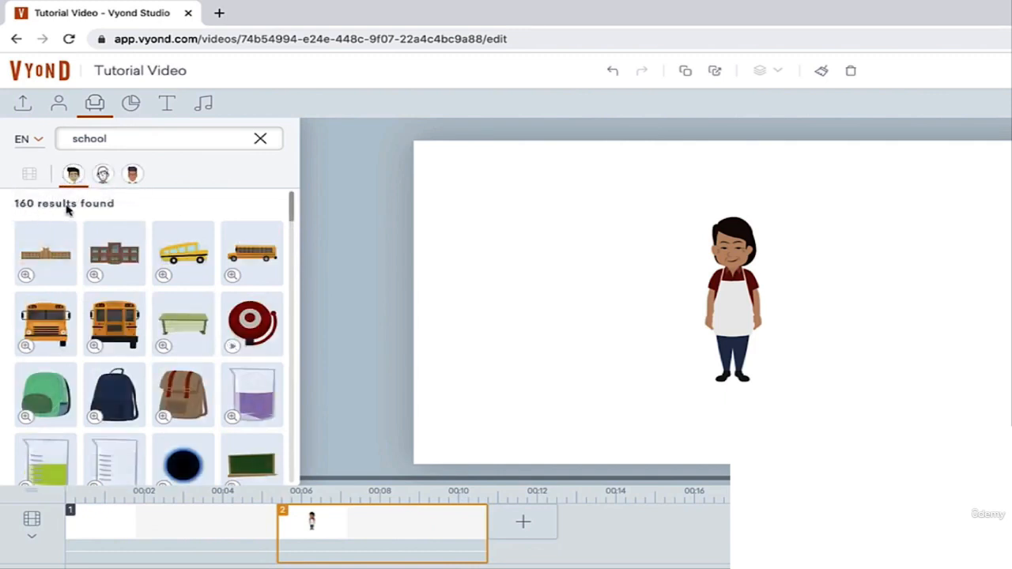
mouse_move(139, 274)
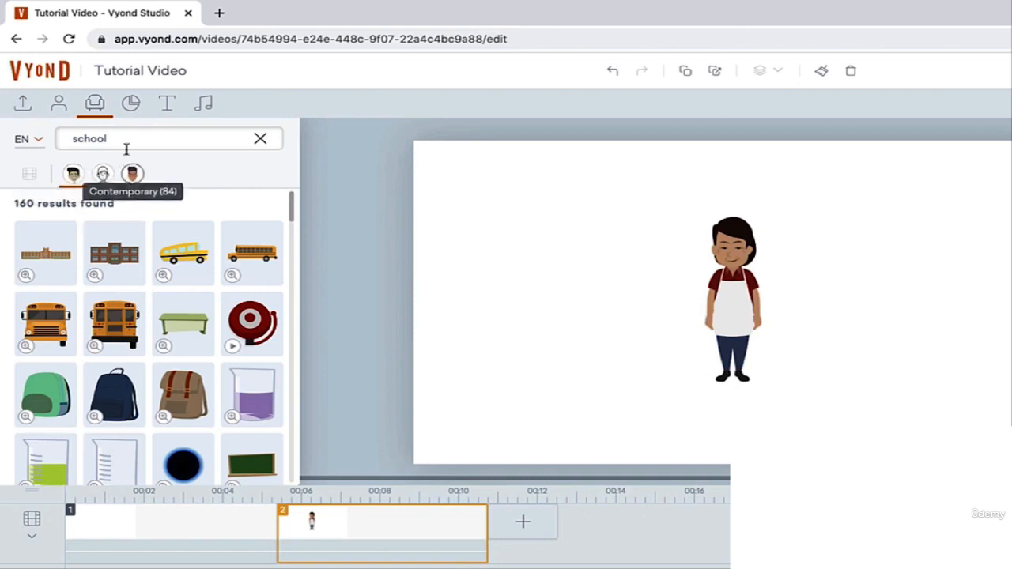
Step: Add a Pie Chart to the second scene and place it to the left of the aproned character
left_click(133, 106)
mouse_move(174, 260)
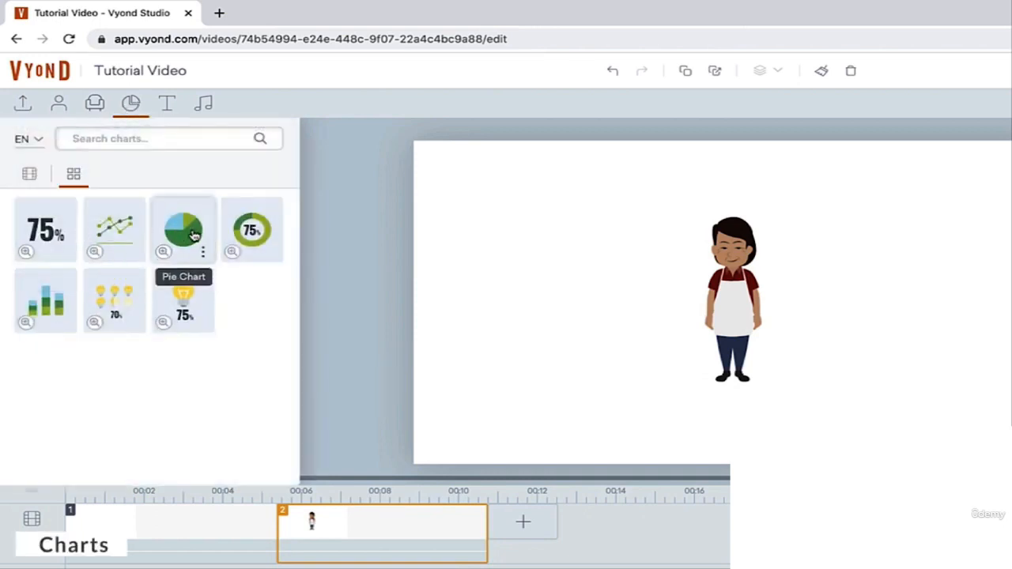
left_click(189, 227)
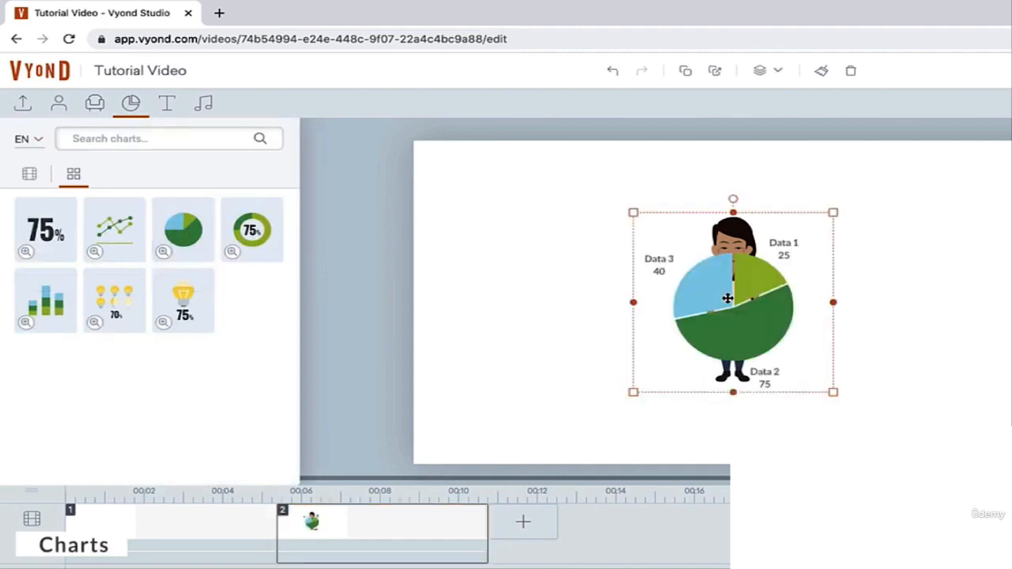
left_click_drag(728, 293, 563, 296)
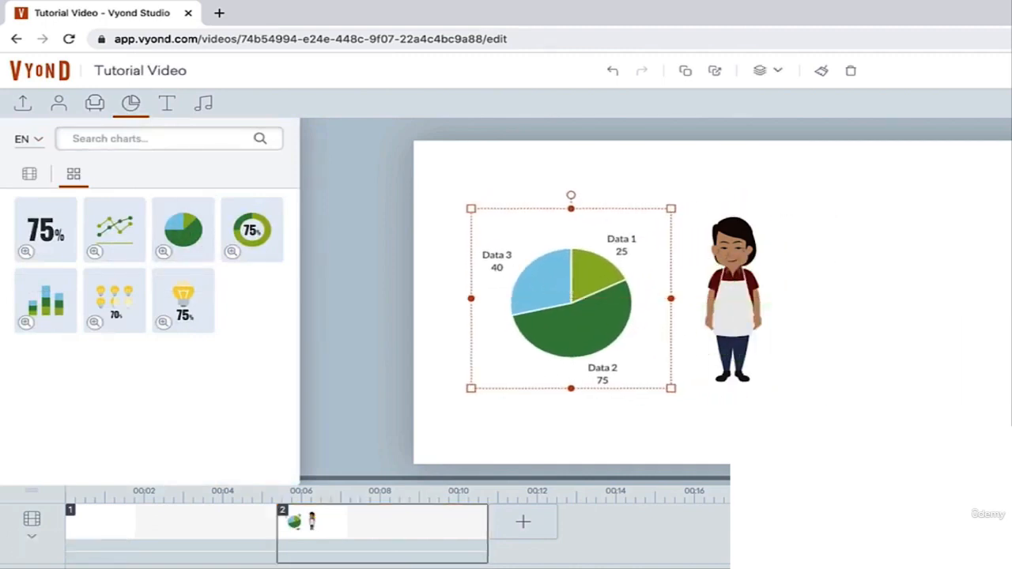
Step: Set the pie chart's Data 1 value to 70 in the chart data
left_click(835, 78)
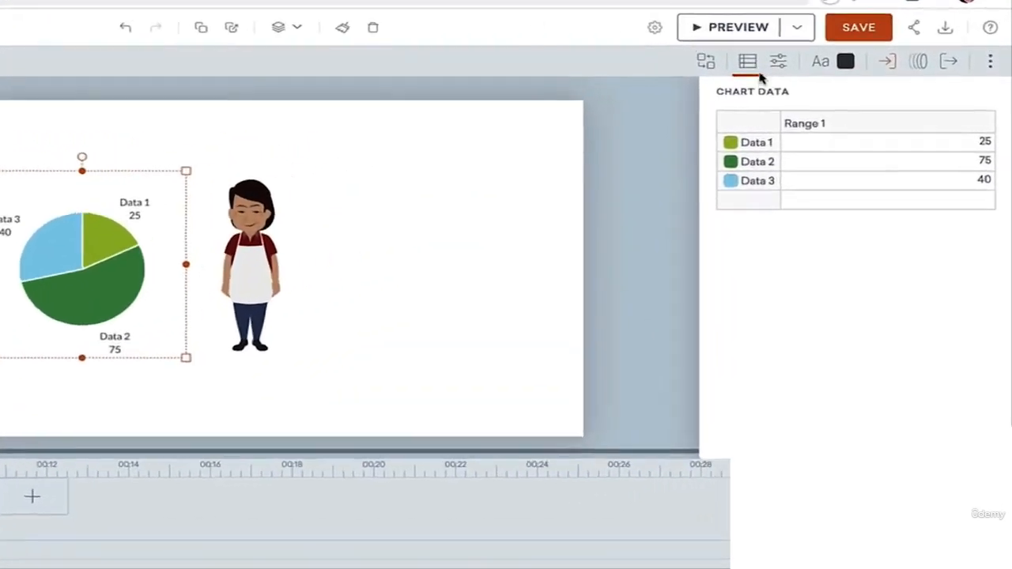
left_click(973, 151)
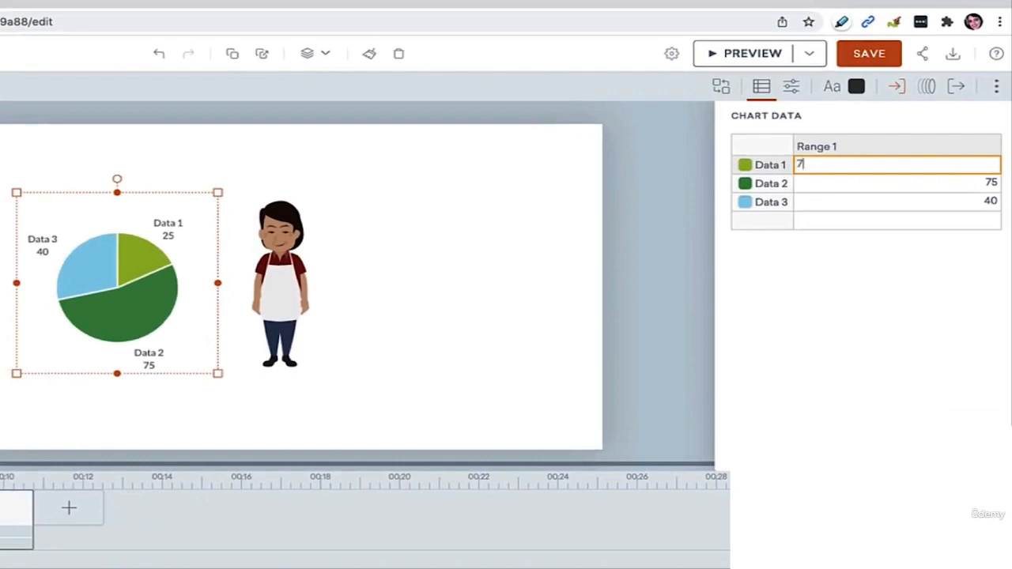
key("Return")
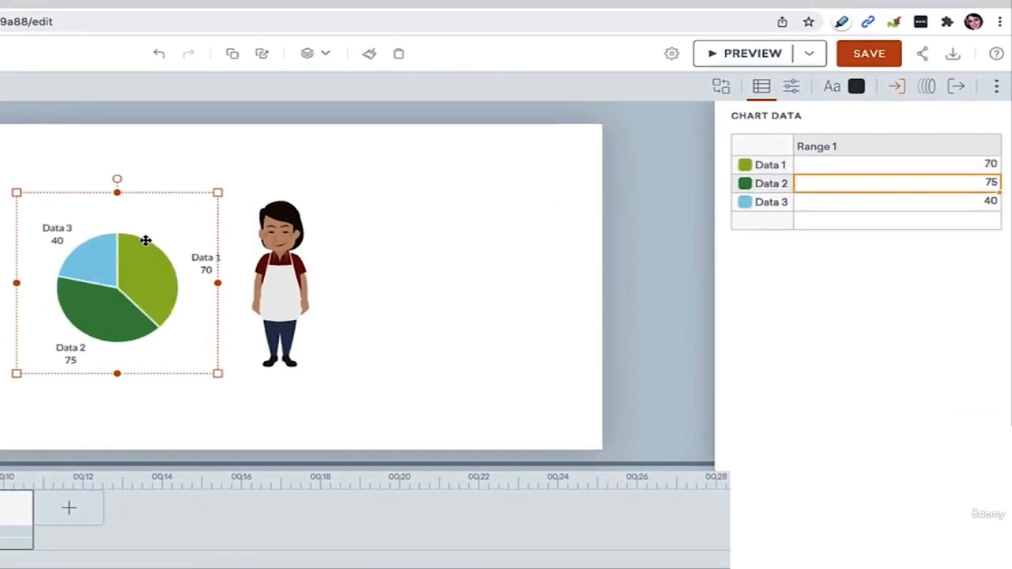
key("Return")
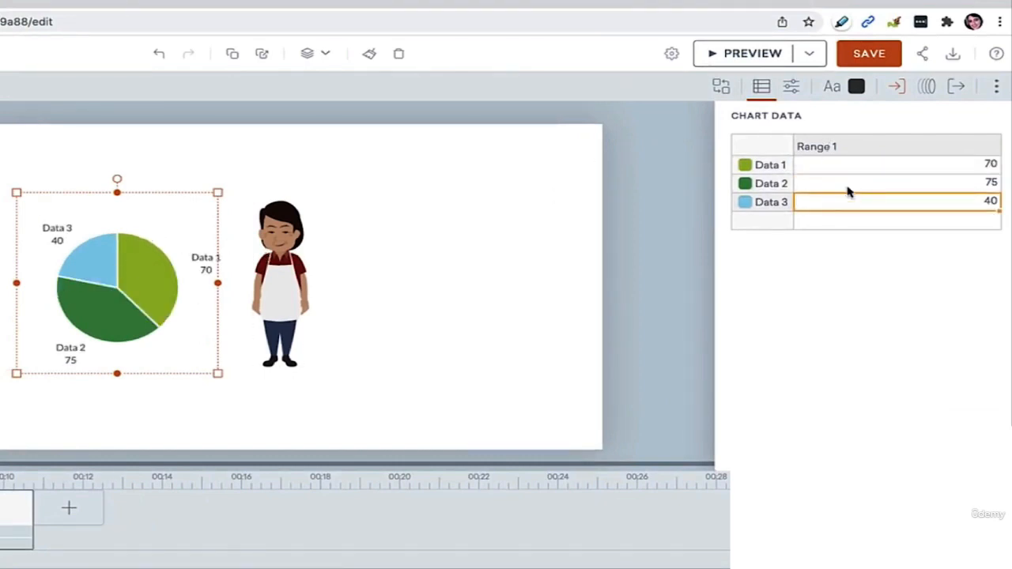
Step: Try hiding the pie chart's values and labels and showing percentages, restoring each chart setting after its trial
left_click(791, 87)
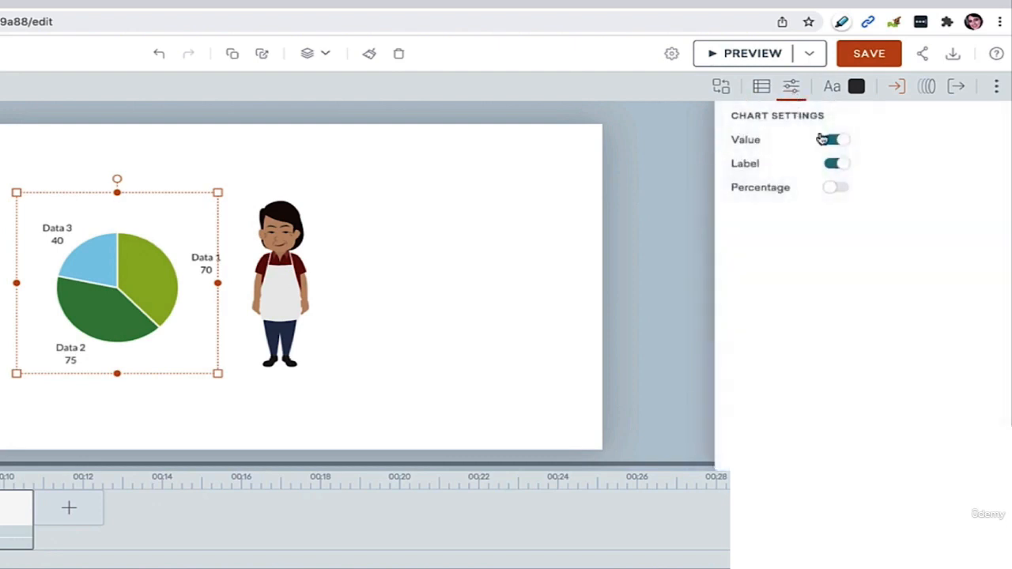
left_click(831, 146)
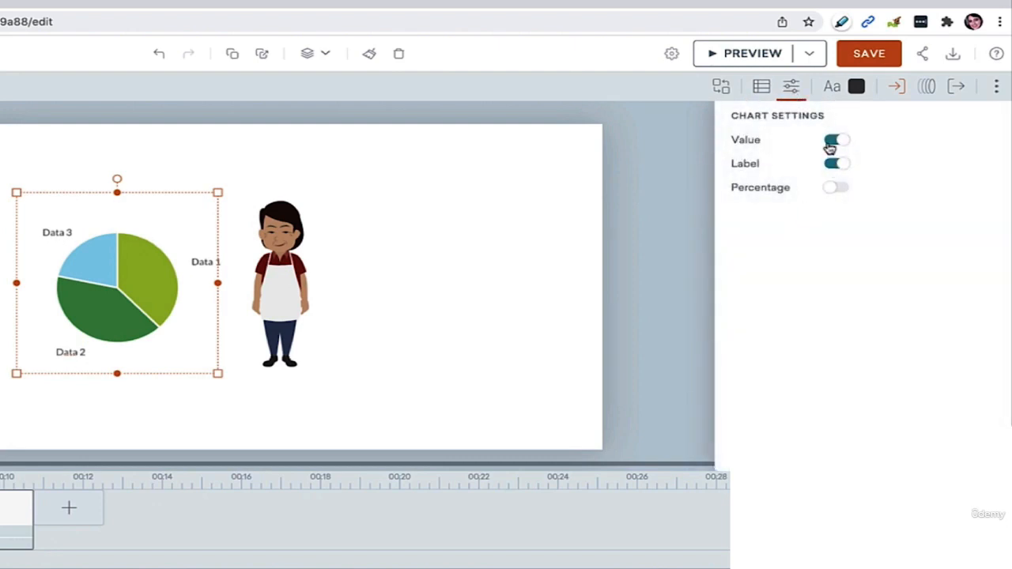
left_click(843, 142)
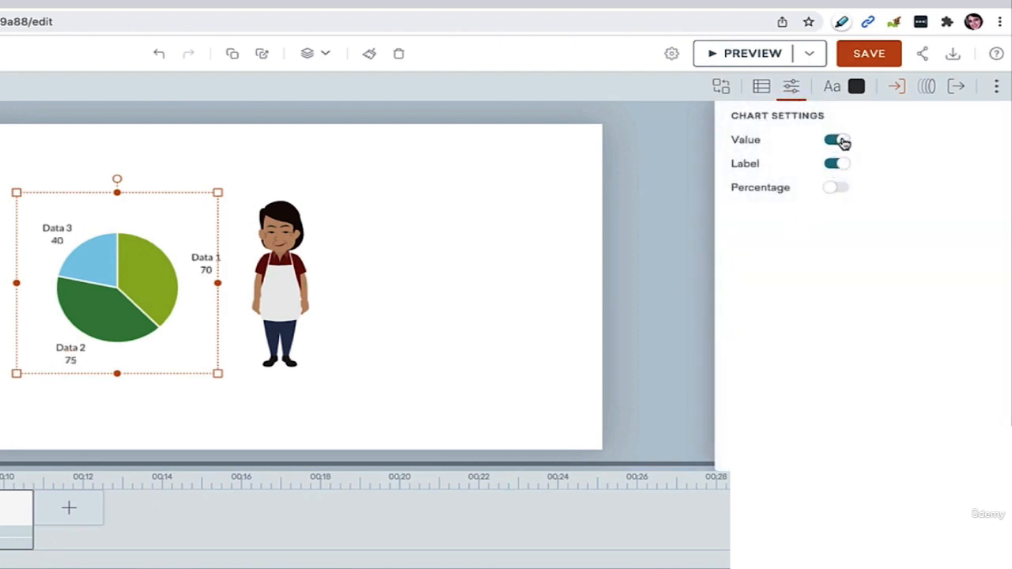
left_click(833, 165)
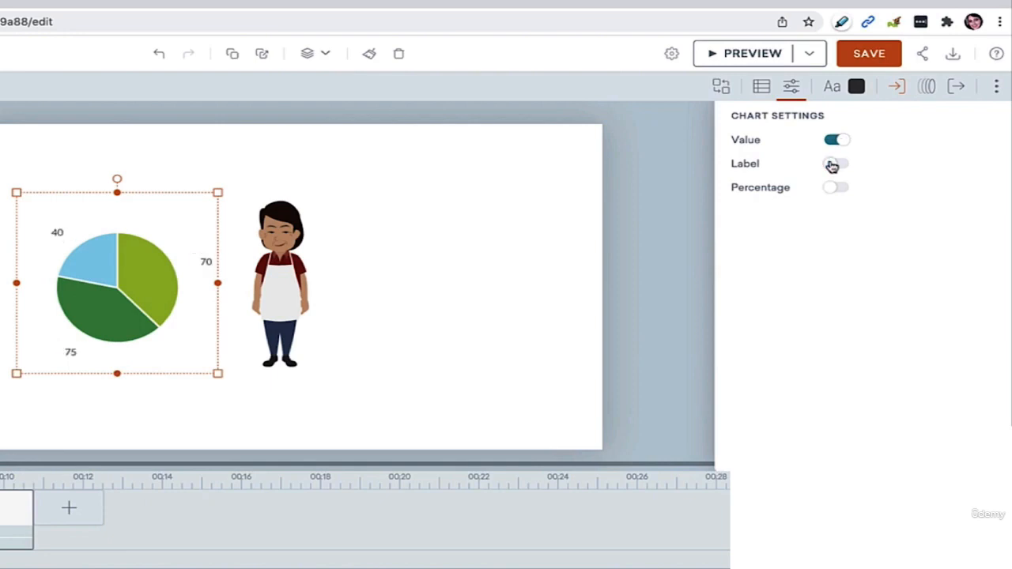
left_click(832, 164)
left_click(841, 188)
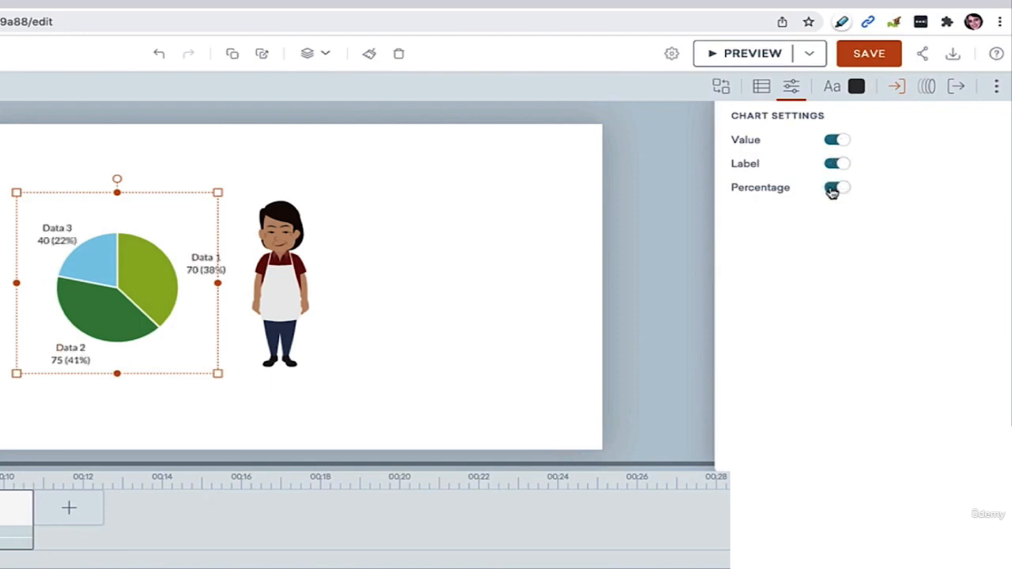
left_click(840, 189)
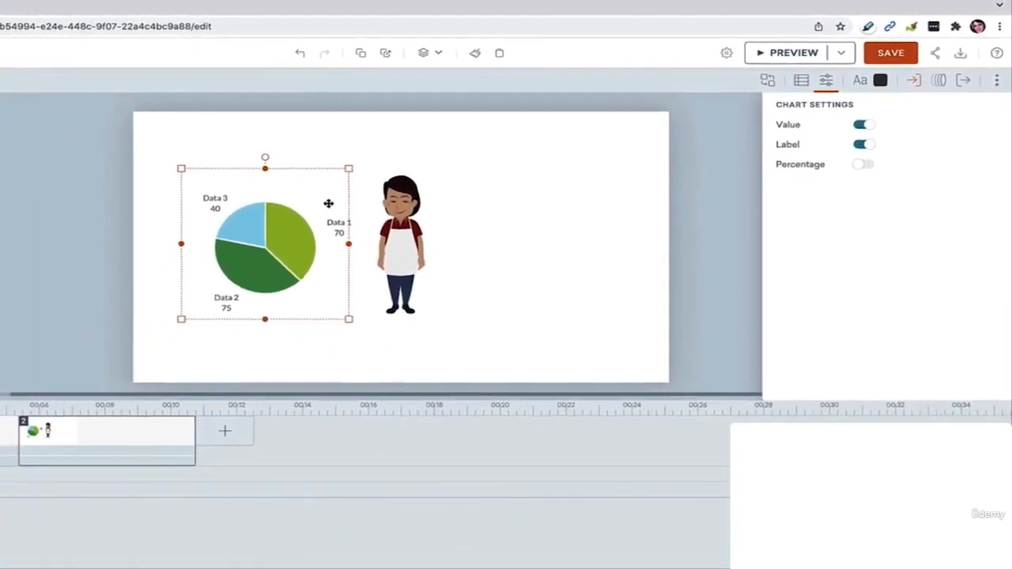
Step: Deselect the pie chart and look through the title, subtitle and highlight styles in the text library
left_click(13, 77)
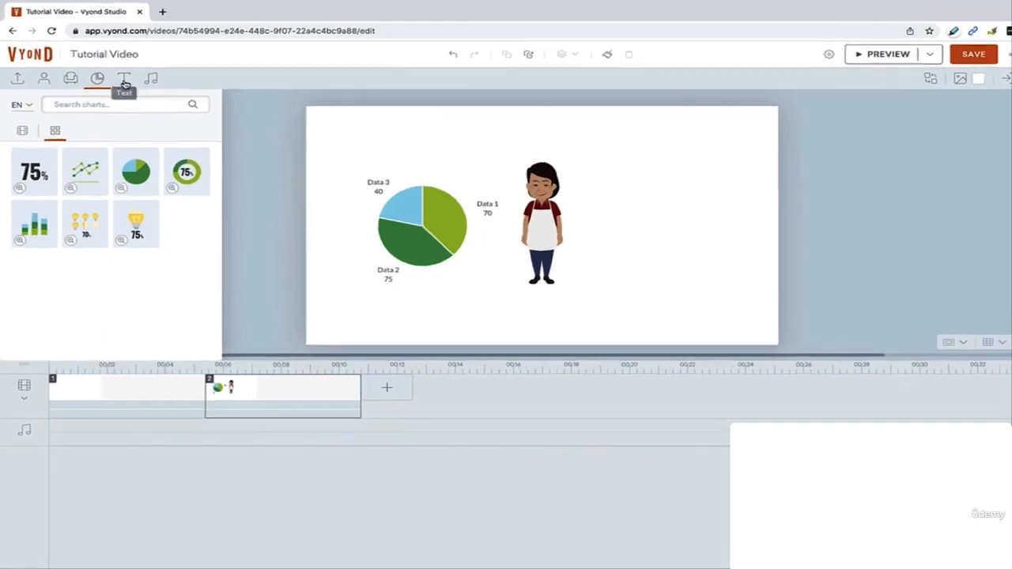
left_click(124, 81)
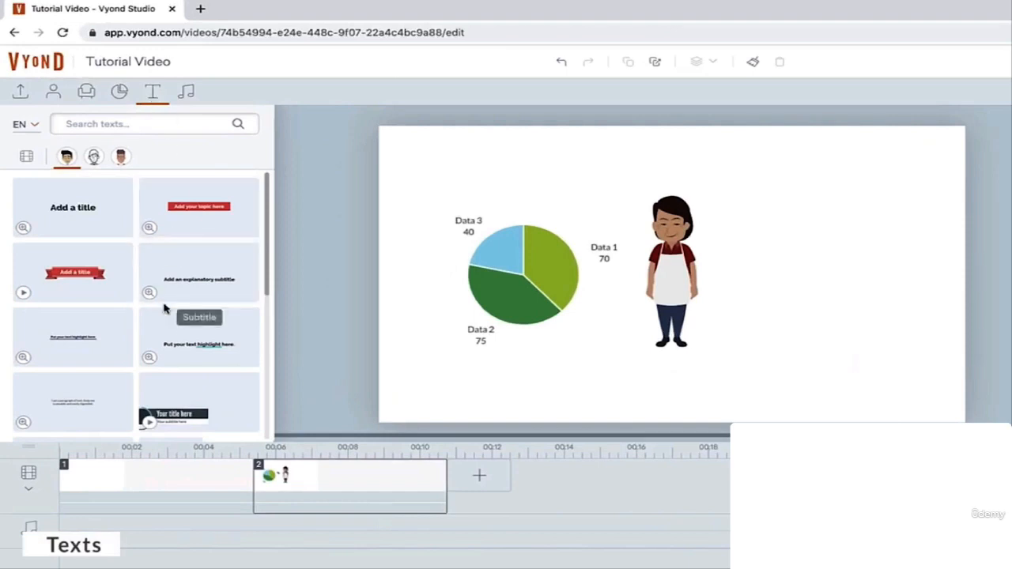
scroll(163, 309, "down", 5)
scroll(164, 309, "up", 5)
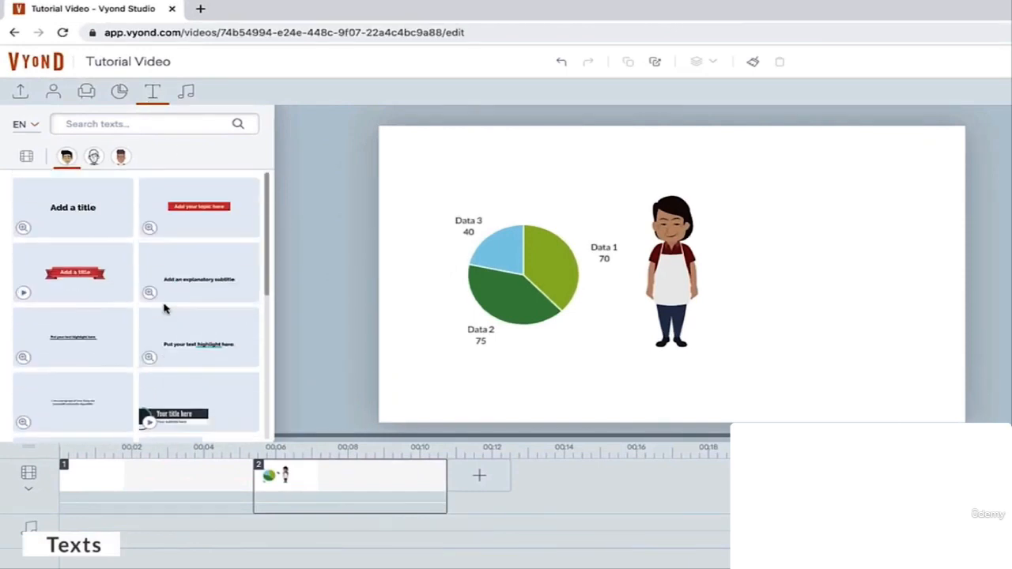
Step: Add the red "Add your topic here" banner to the second scene and place it above the pie chart and character
left_click(199, 206)
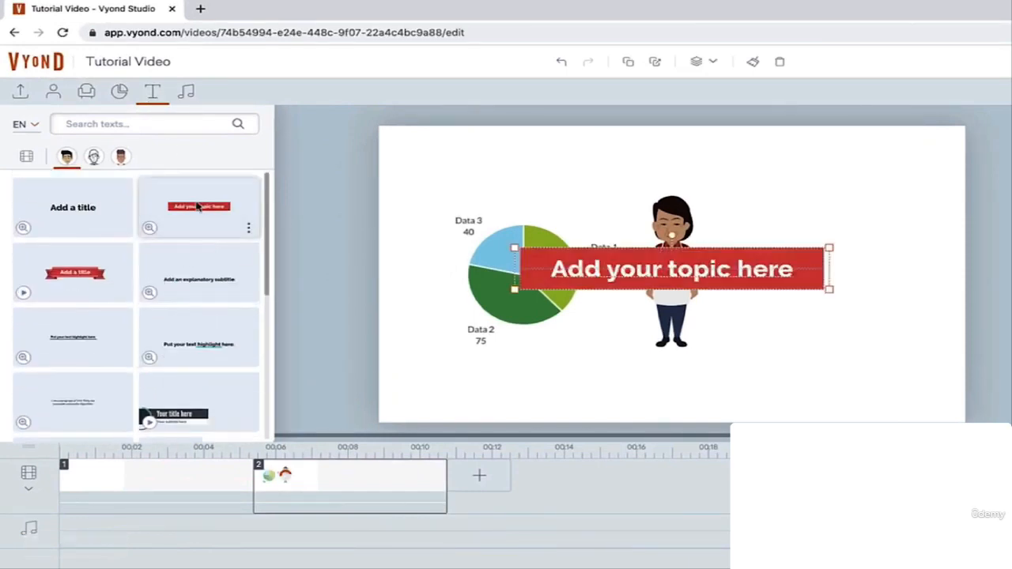
left_click_drag(713, 261, 715, 159)
left_click(862, 145)
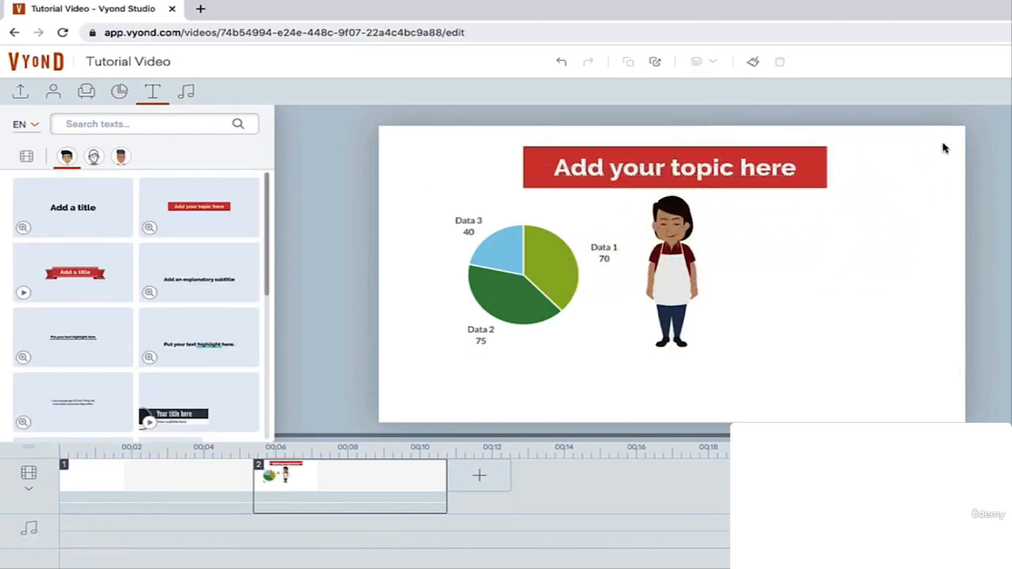
Step: Replace the red banner's placeholder text with "Hello World"
left_click(734, 166)
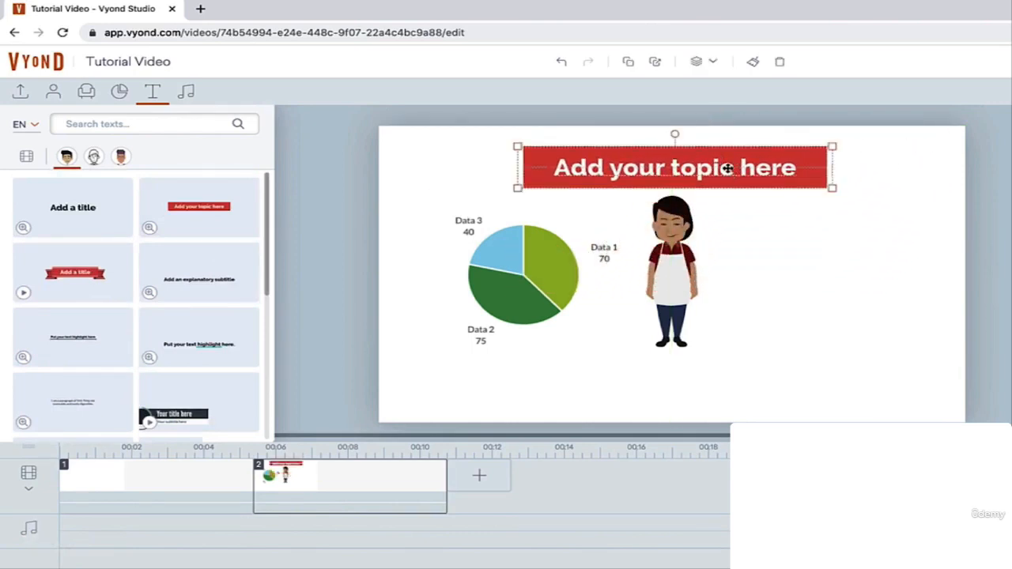
left_click(152, 93)
double_click(757, 163)
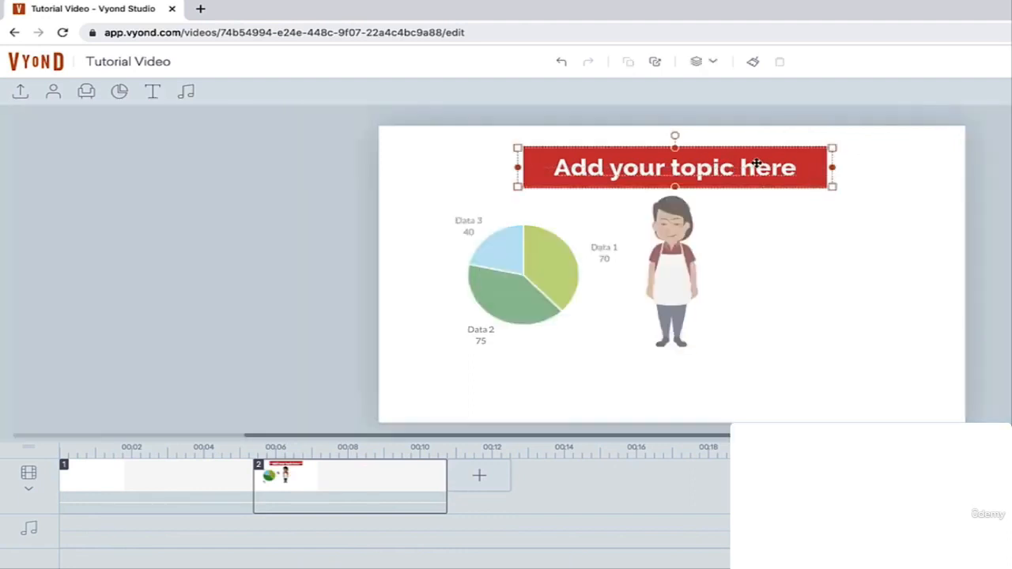
double_click(667, 169)
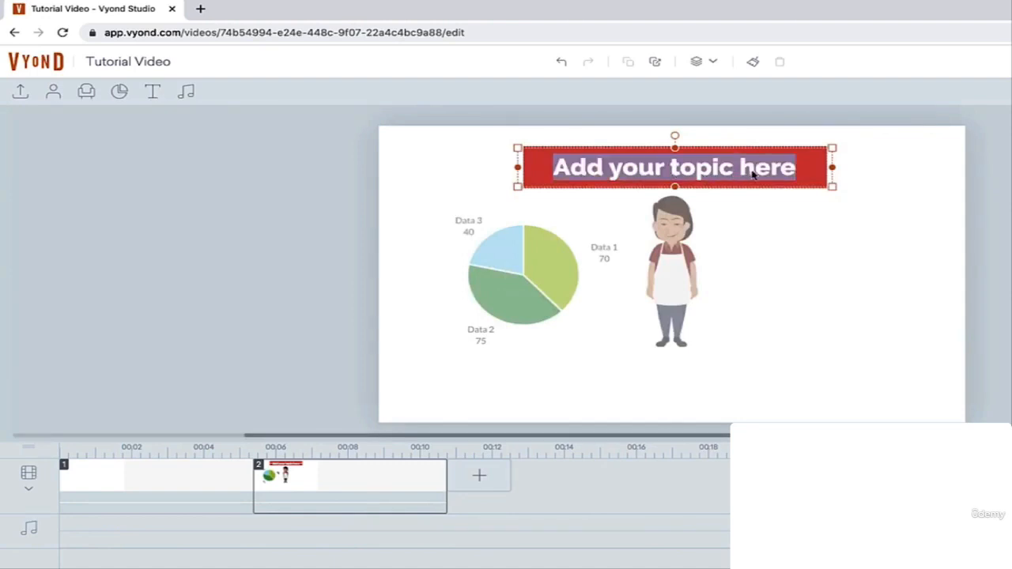
key("BackSpace")
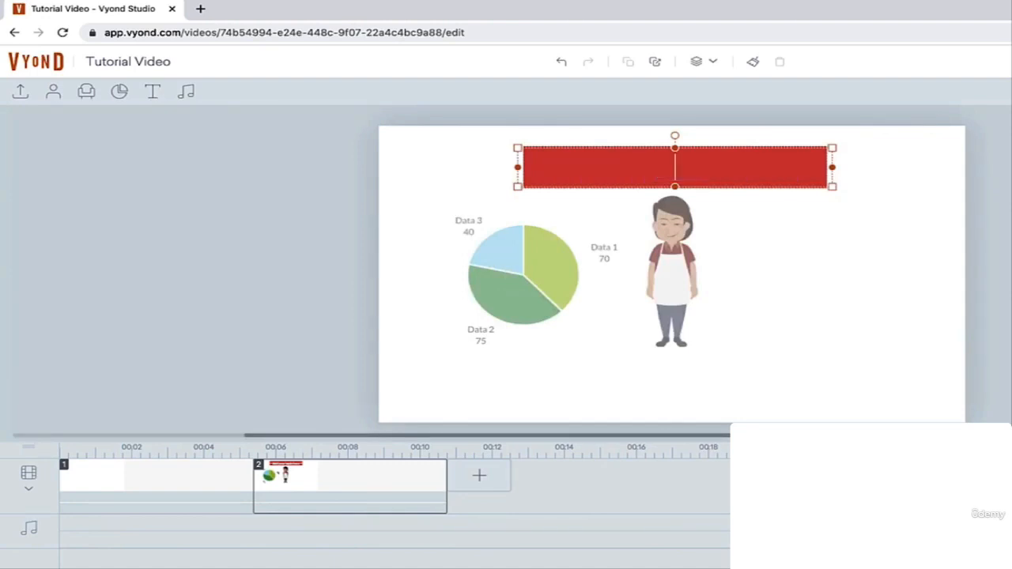
type("Hello W")
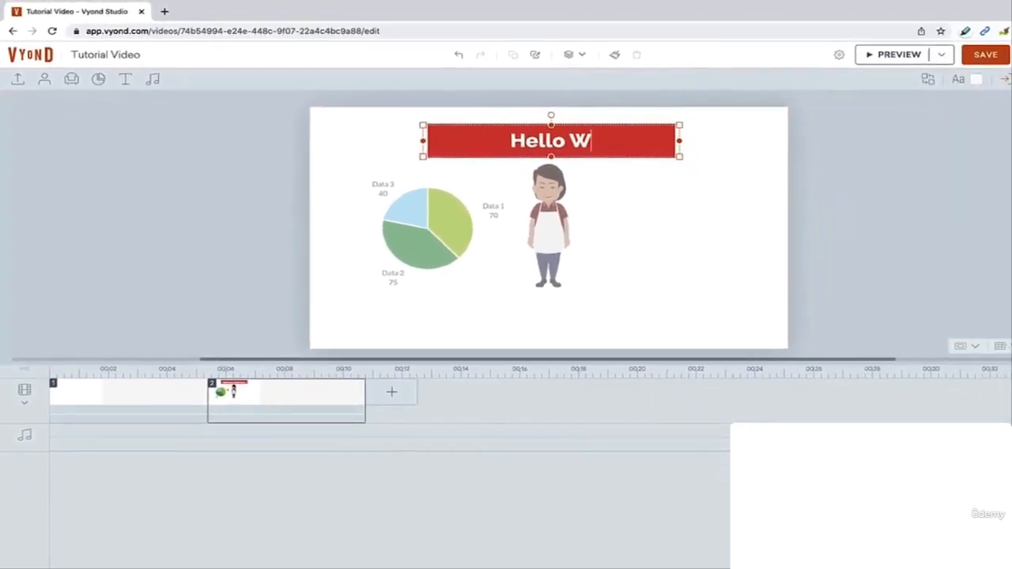
type("orld")
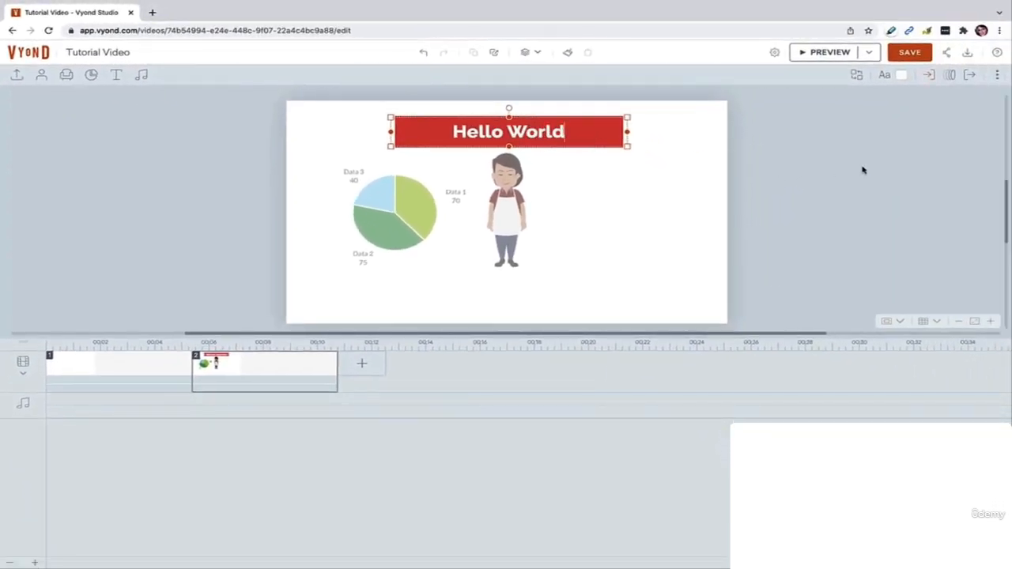
key("Escape")
Step: Change the font of the "Hello World" banner text to Satisfy
double_click(491, 134)
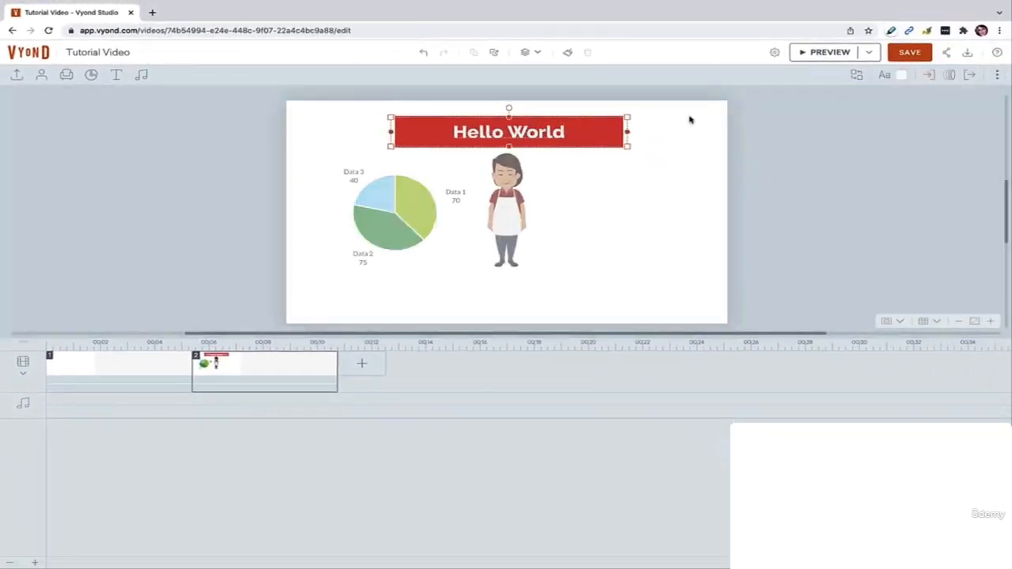
left_click(884, 74)
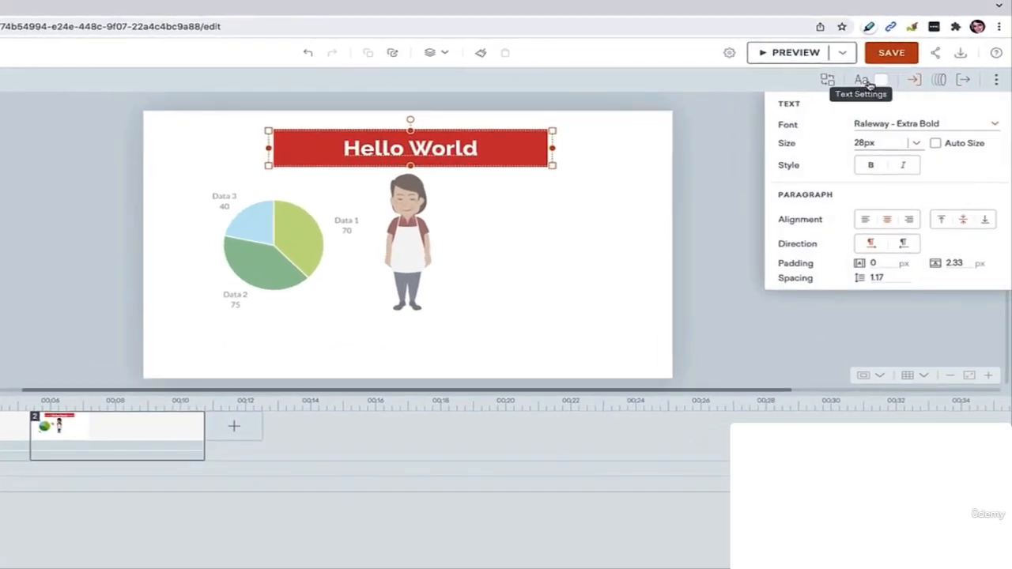
left_click(888, 124)
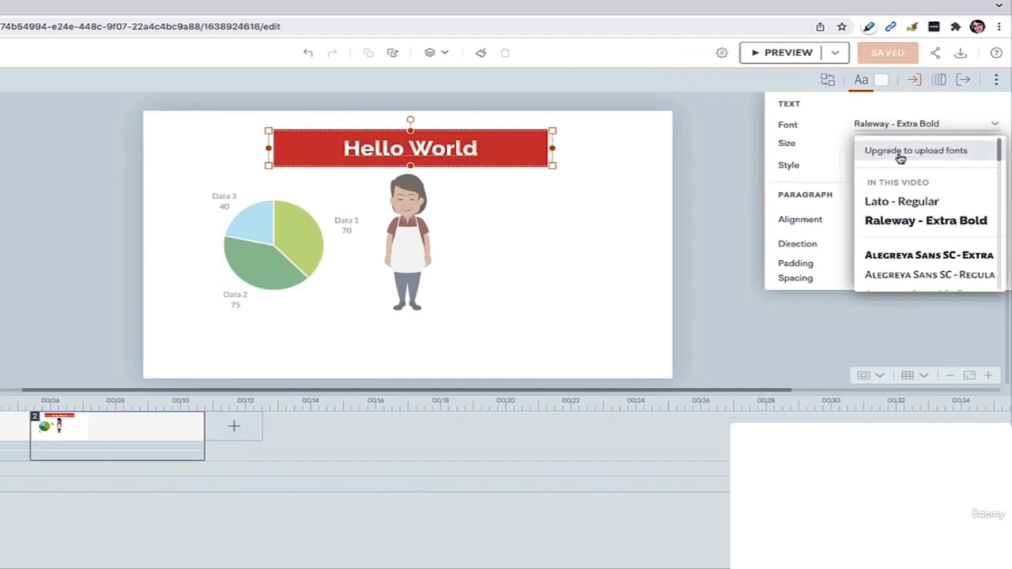
scroll(904, 204, "down", 5)
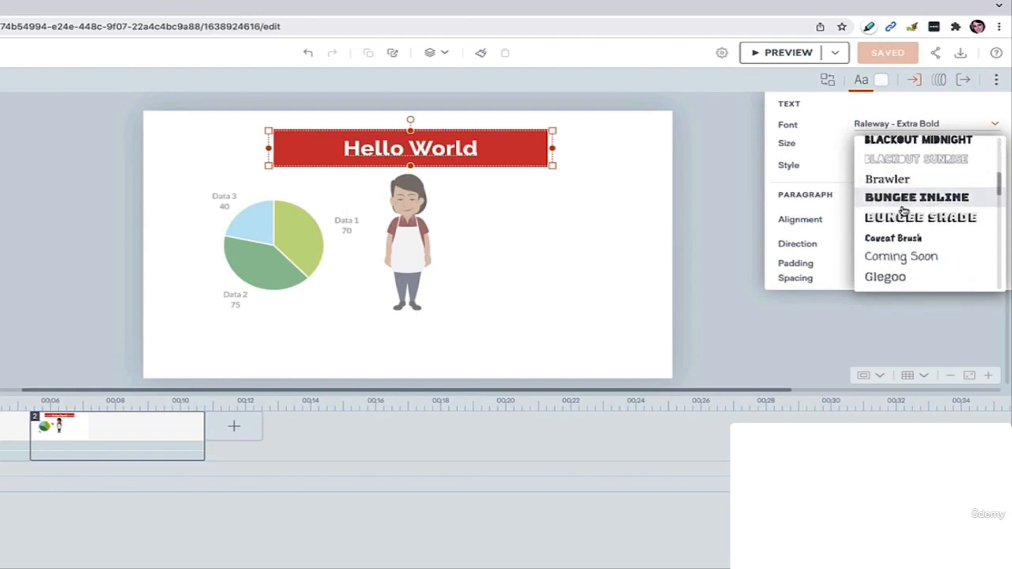
scroll(904, 209, "down", 8)
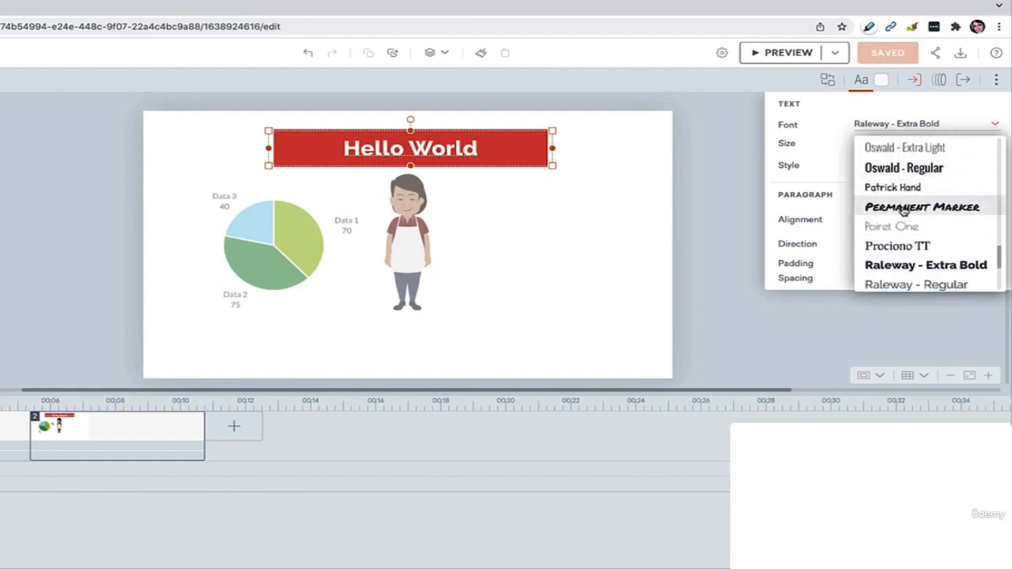
scroll(904, 209, "down", 3)
left_click(902, 212)
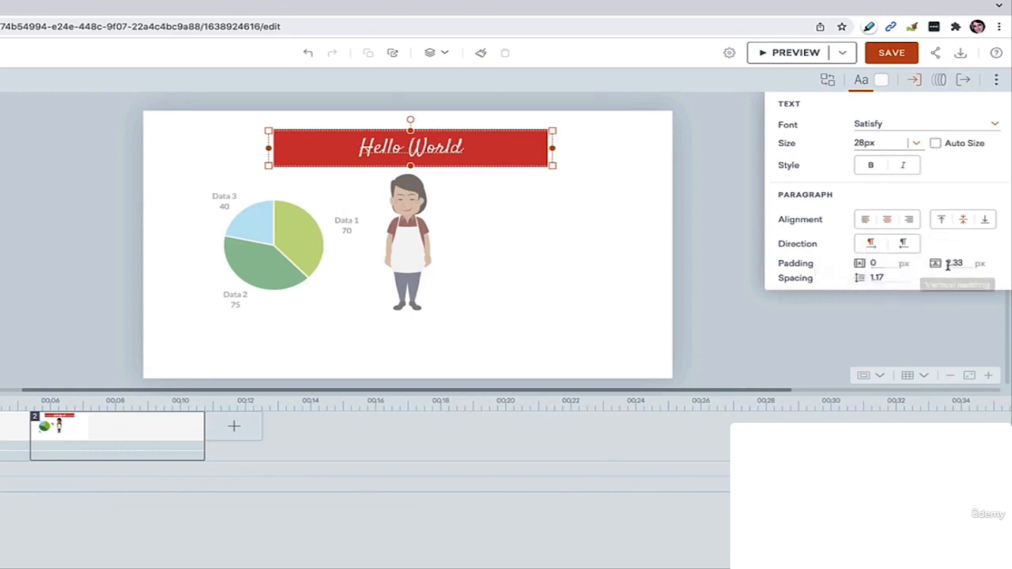
Step: Darken the "Hello World" text color to near-black 0F0F0F and view the Business Friendly color palette
left_click(882, 80)
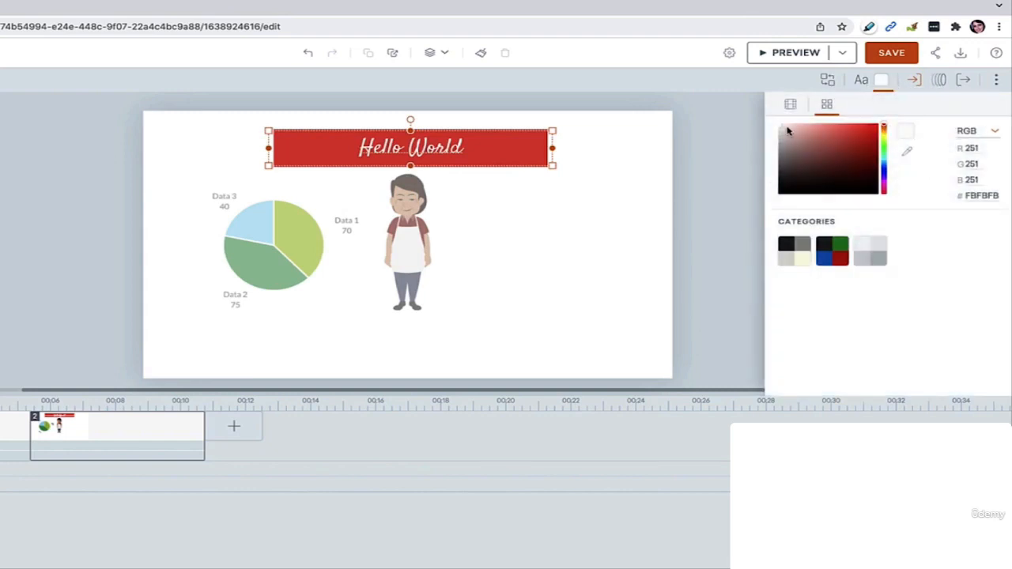
left_click_drag(788, 131, 772, 195)
left_click_drag(966, 195, 996, 196)
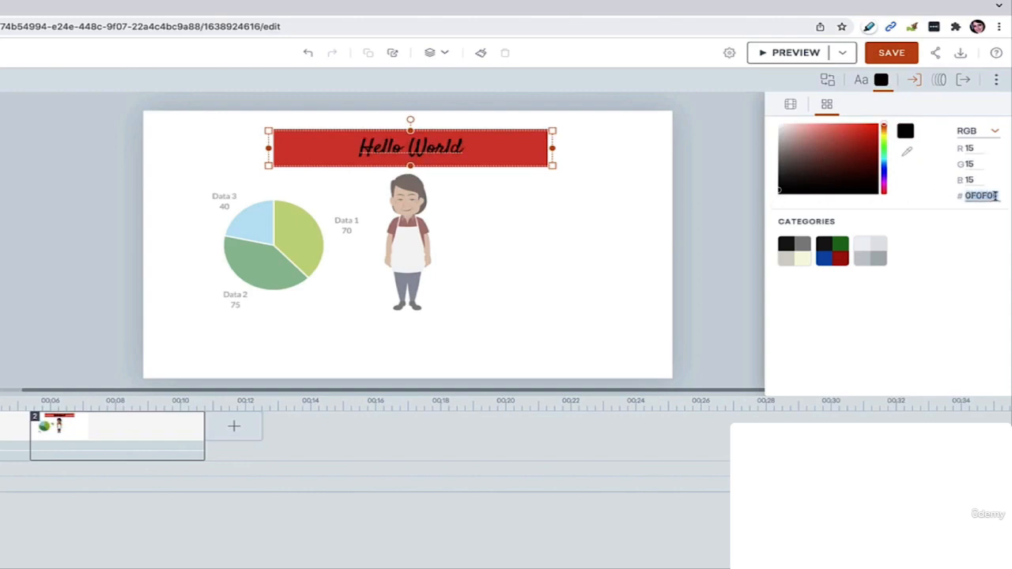
left_click(795, 254)
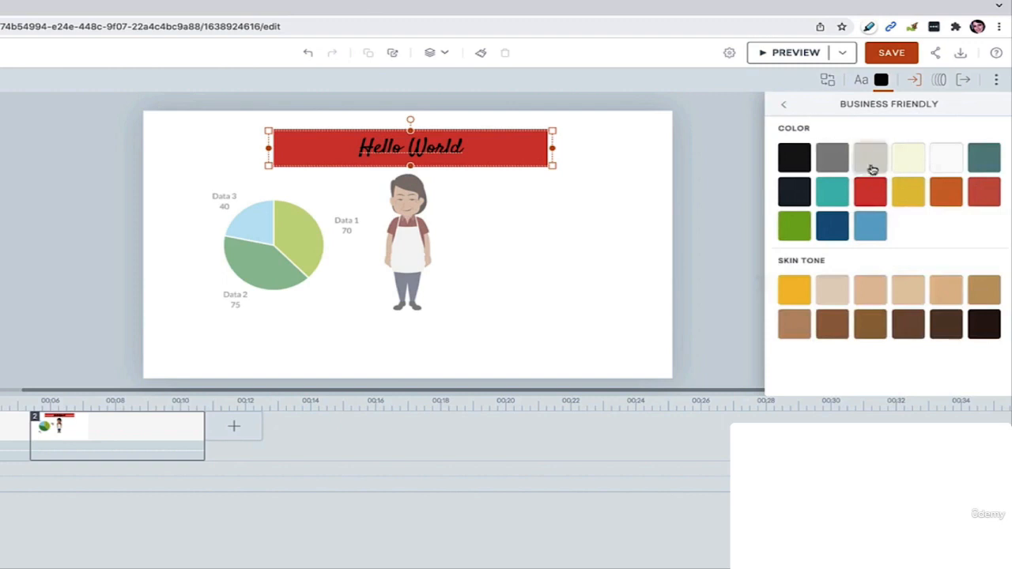
left_click(787, 108)
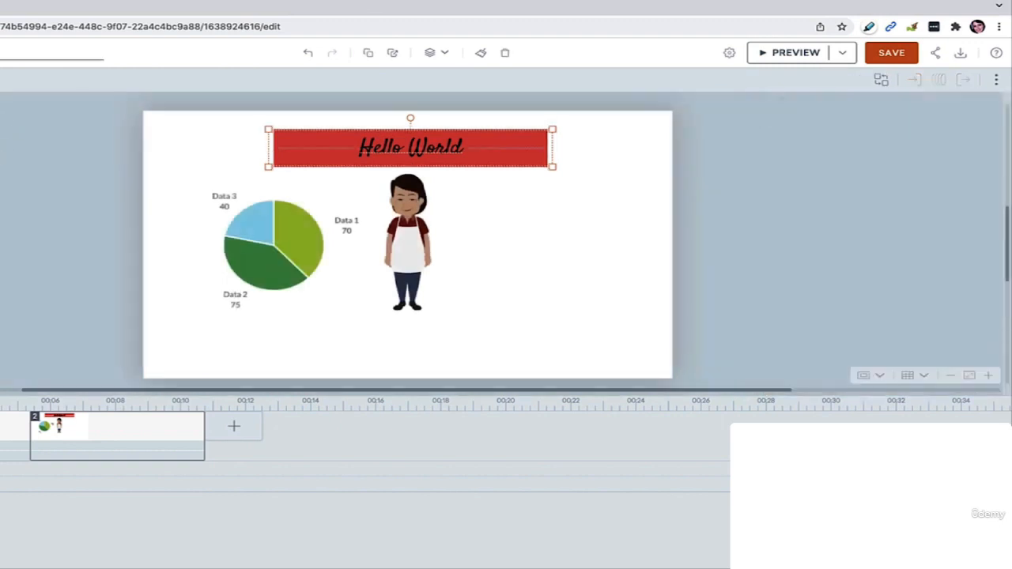
Step: Look through the text library's bubbles, lists and lower thirds, and compare its styles with the other animation styles, including Contemporary
left_click(15, 82)
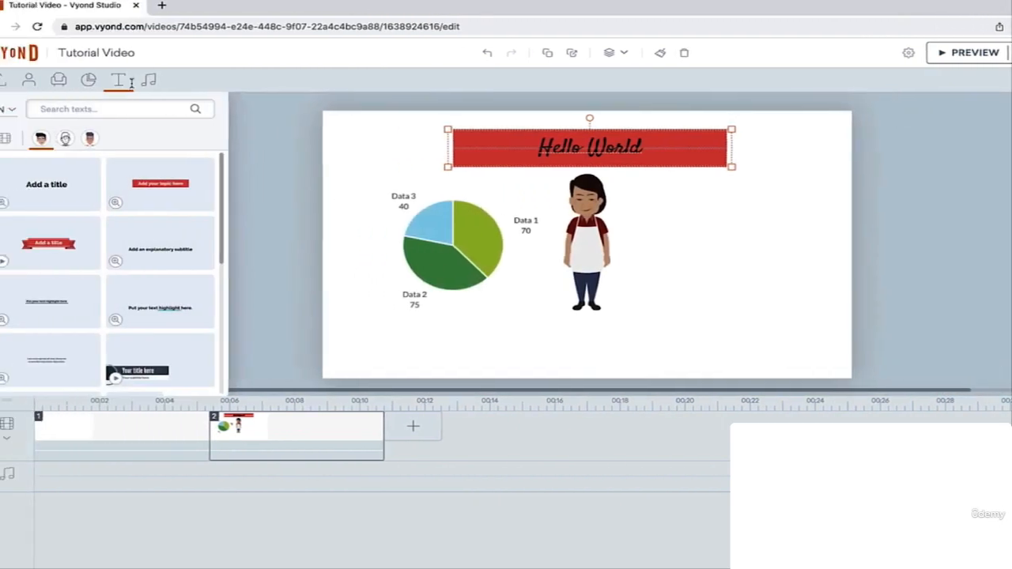
scroll(138, 237, "down", 3)
scroll(138, 237, "down", 2)
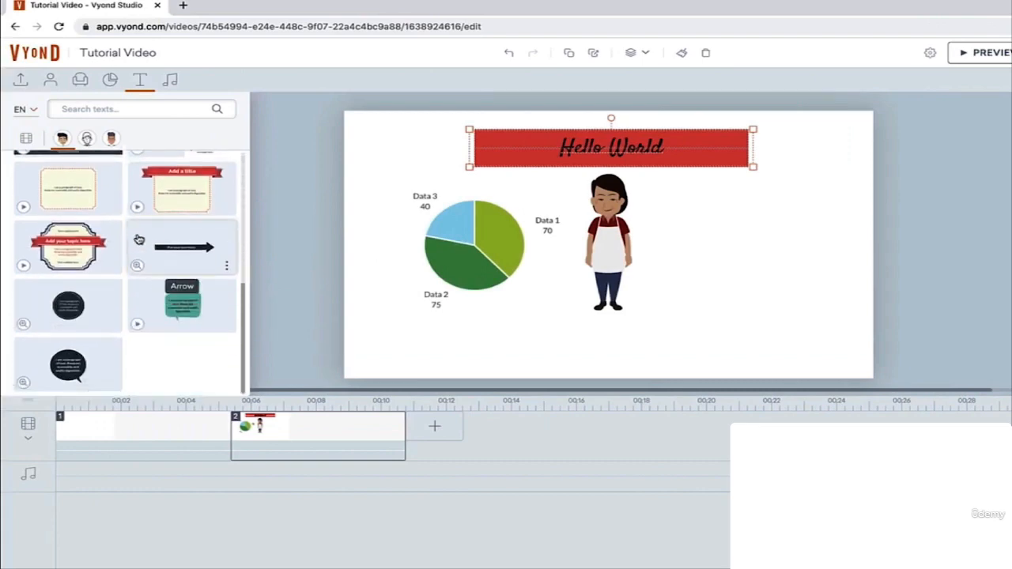
scroll(143, 269, "up", 1)
scroll(167, 325, "down", 1)
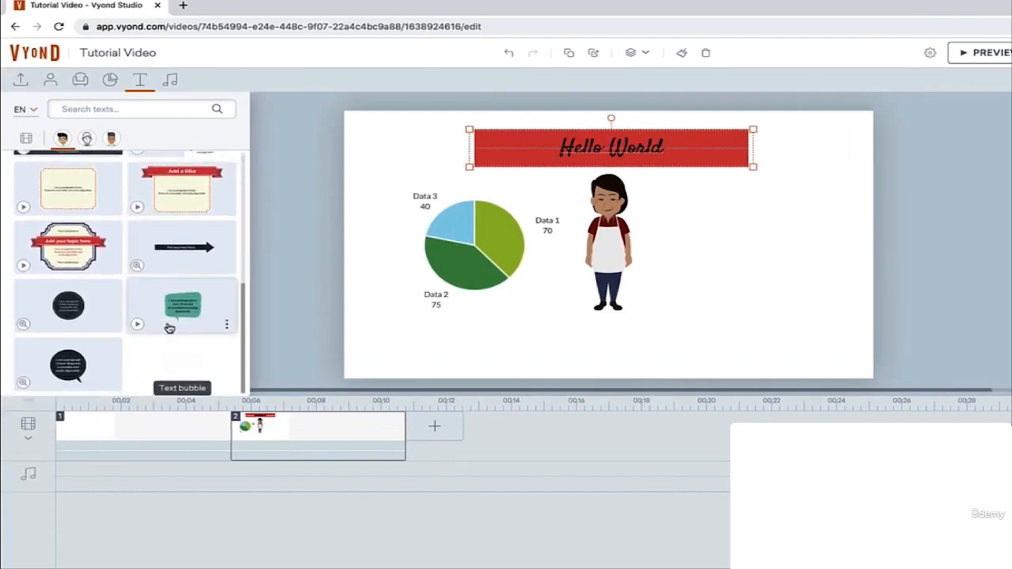
scroll(174, 317, "up", 3)
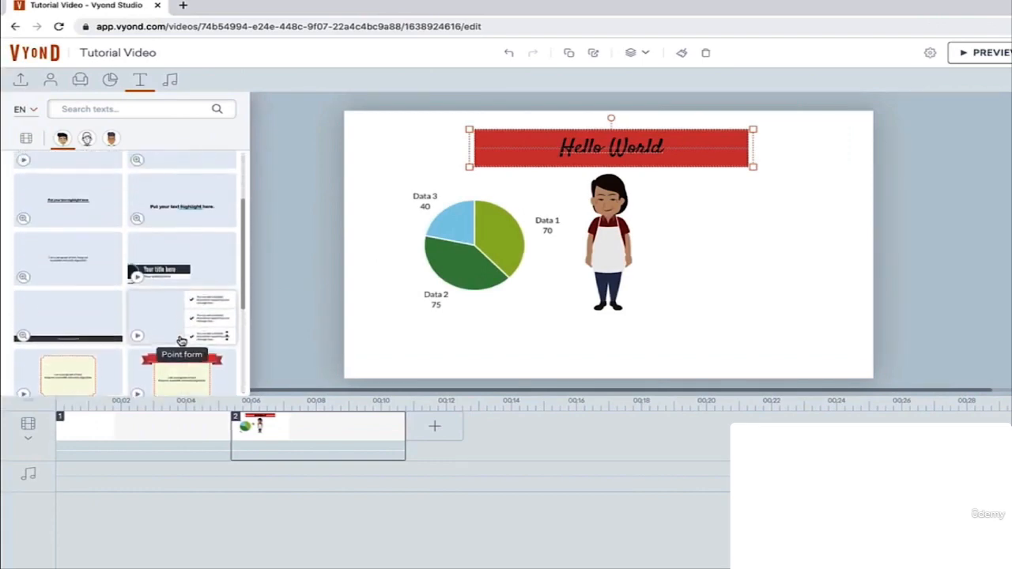
scroll(178, 316, "up", 2)
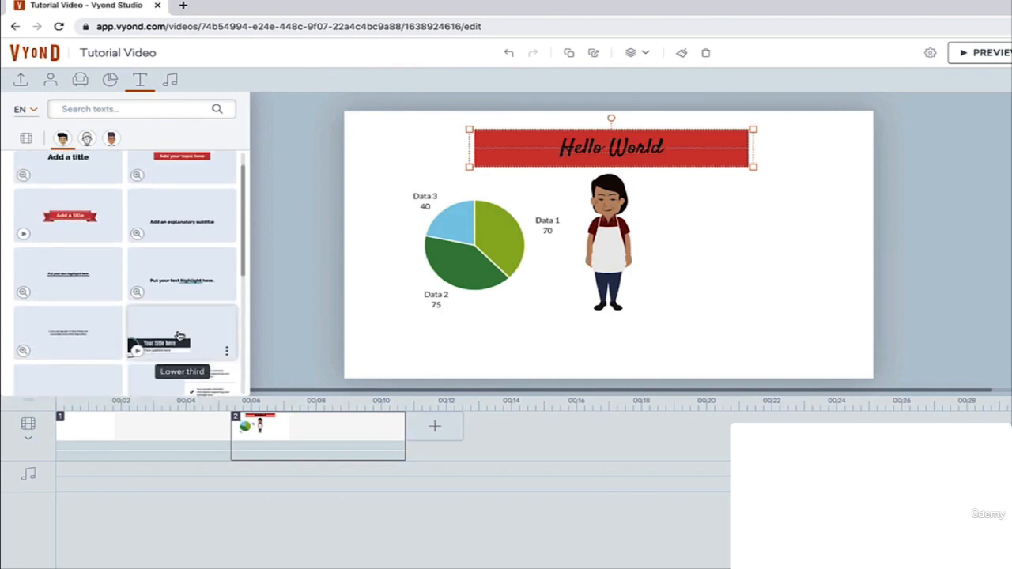
scroll(179, 336, "up", 1)
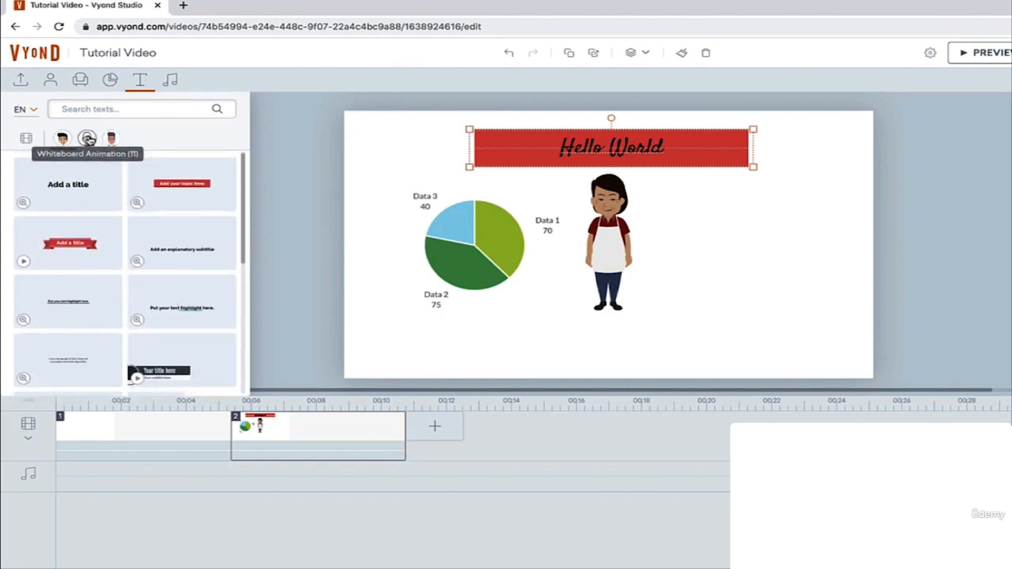
left_click(113, 140)
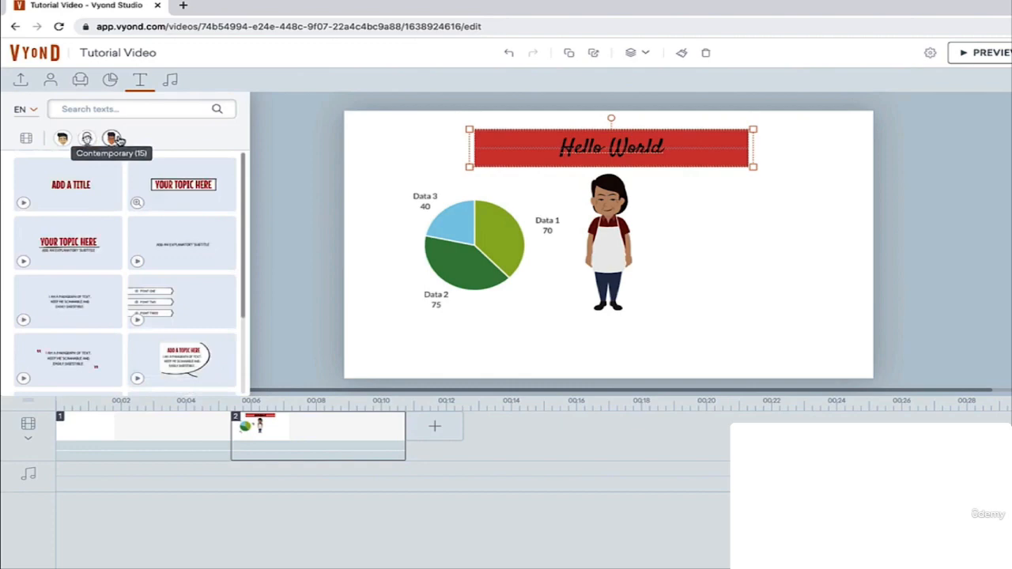
left_click(63, 139)
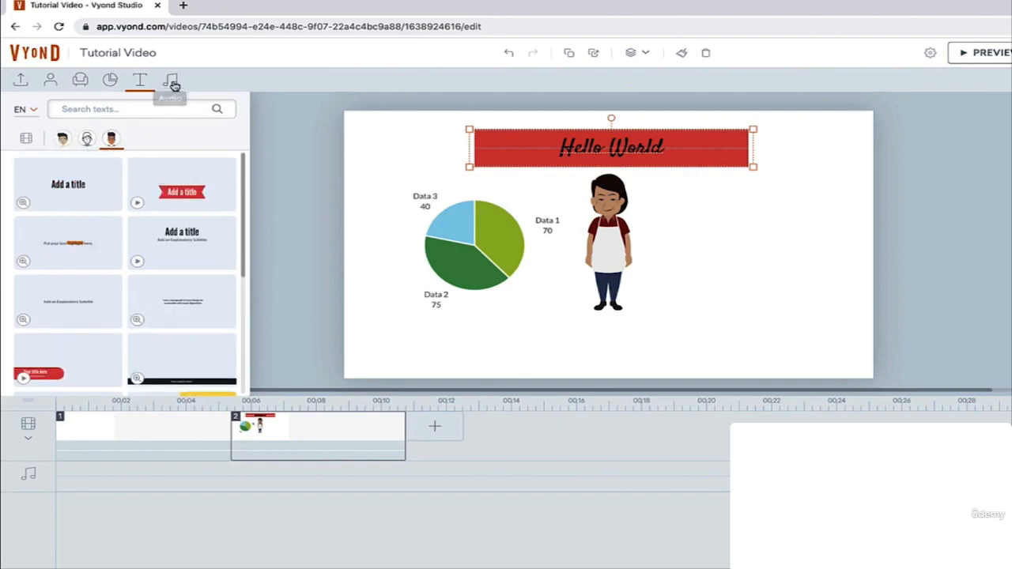
Step: Start a text-to-speech voice-over for the second scene and enter a greeting line that introduces the speaker by name
left_click(172, 83)
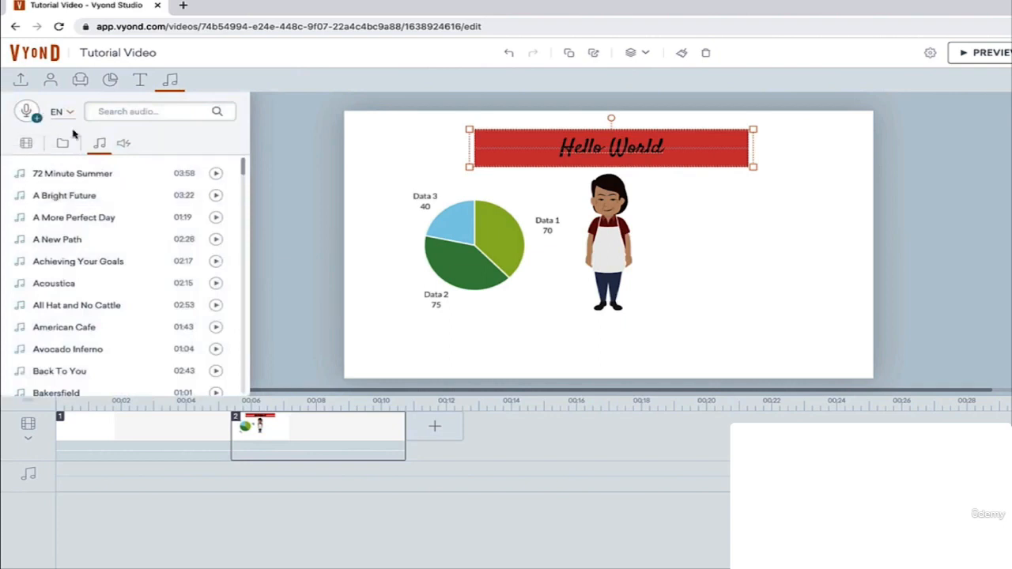
left_click(33, 115)
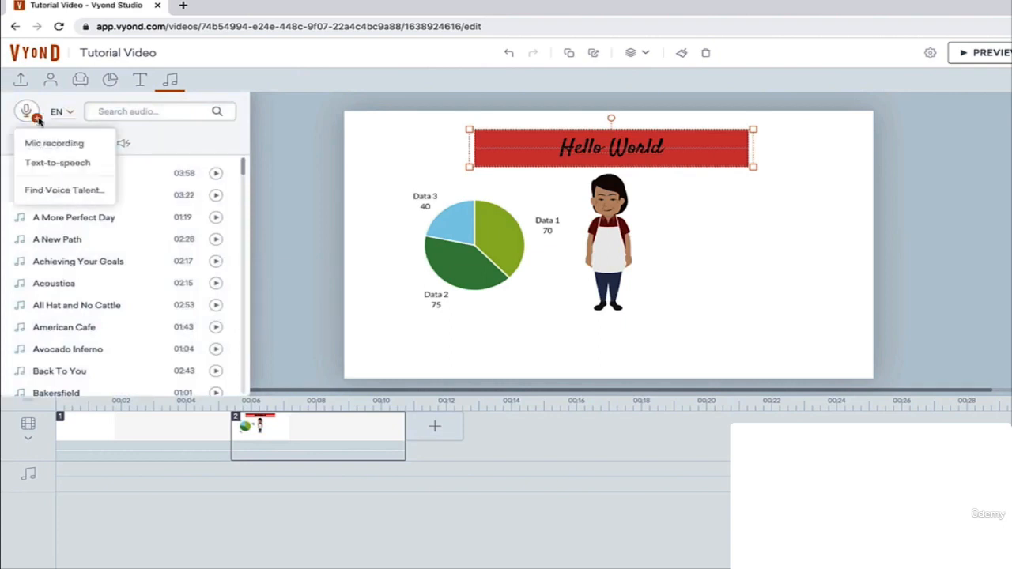
left_click(65, 165)
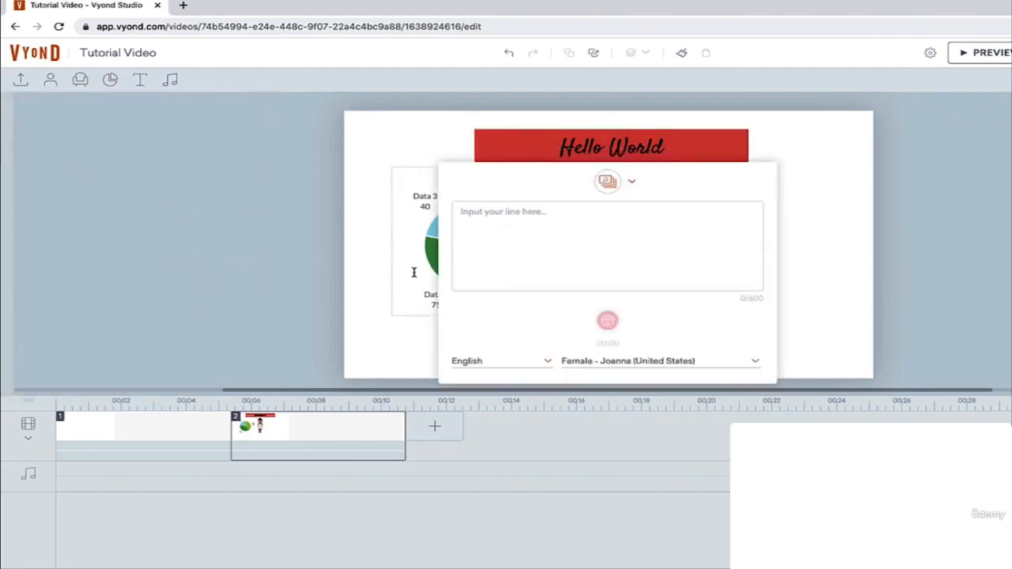
left_click(505, 222)
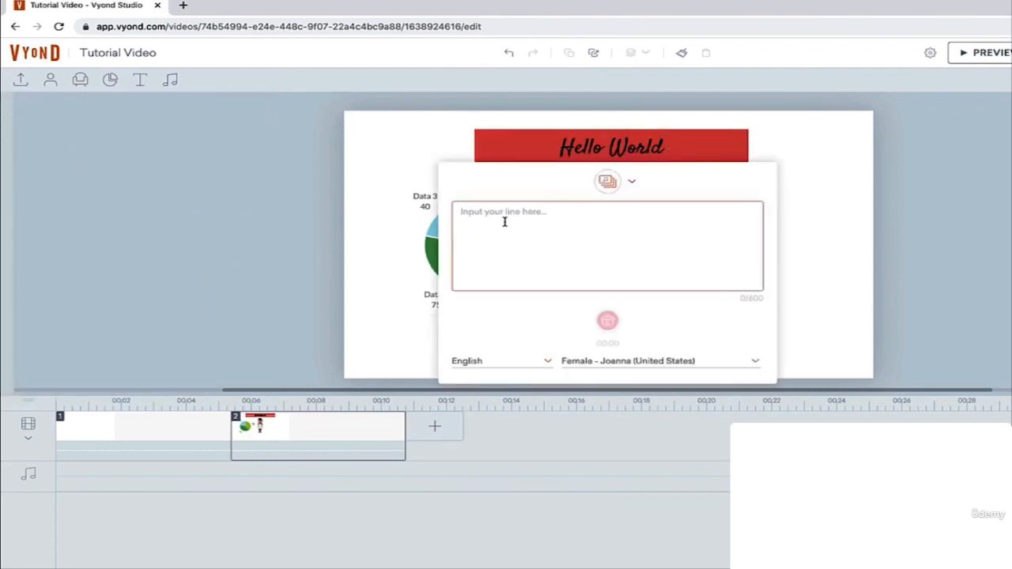
type("Hello My name is Nada")
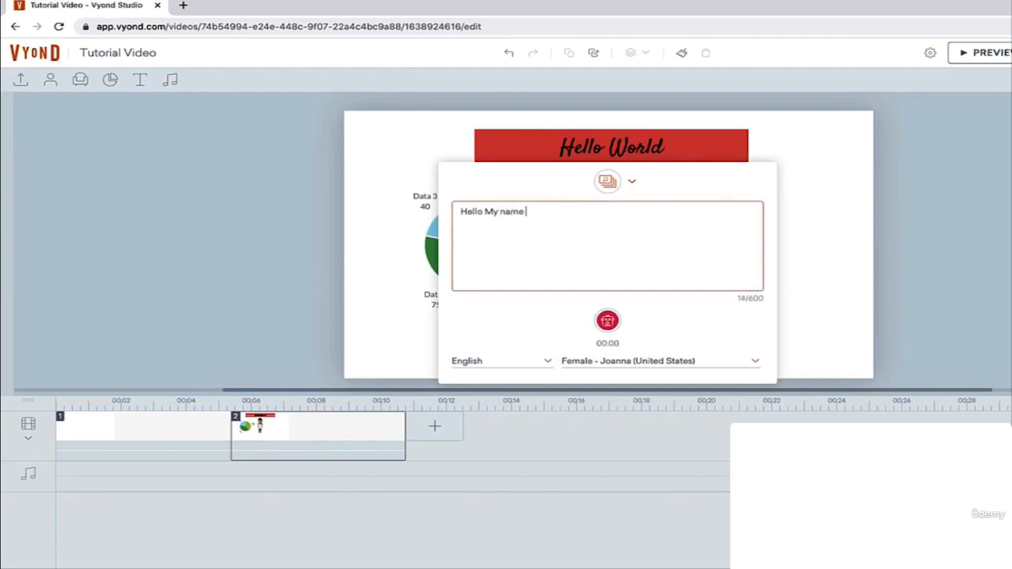
Step: Set the English voice to Female - Tessa (South Africa) and generate the greeting's speech audio
left_click(661, 362)
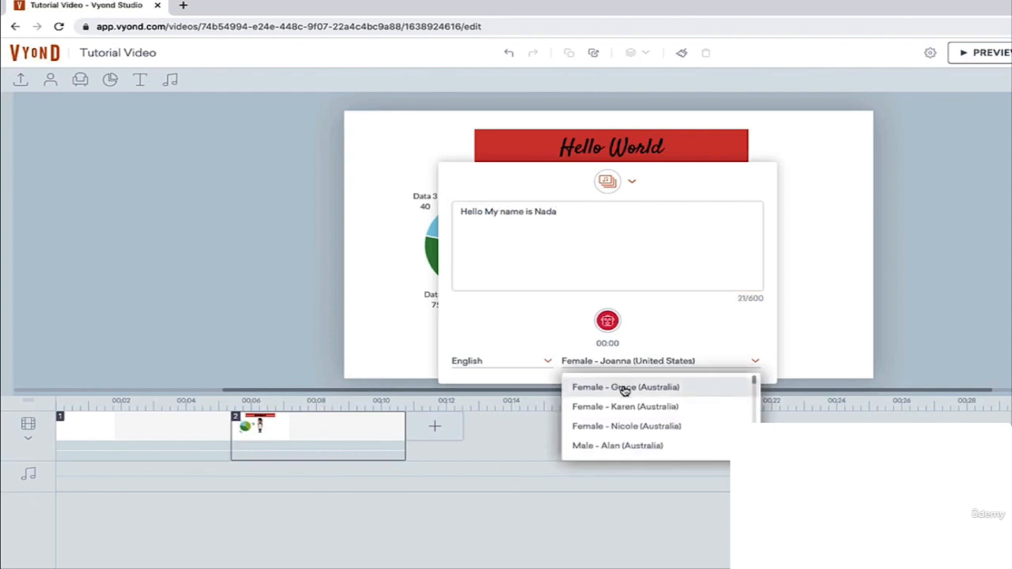
scroll(624, 390, "down", 5)
scroll(624, 390, "down", 1)
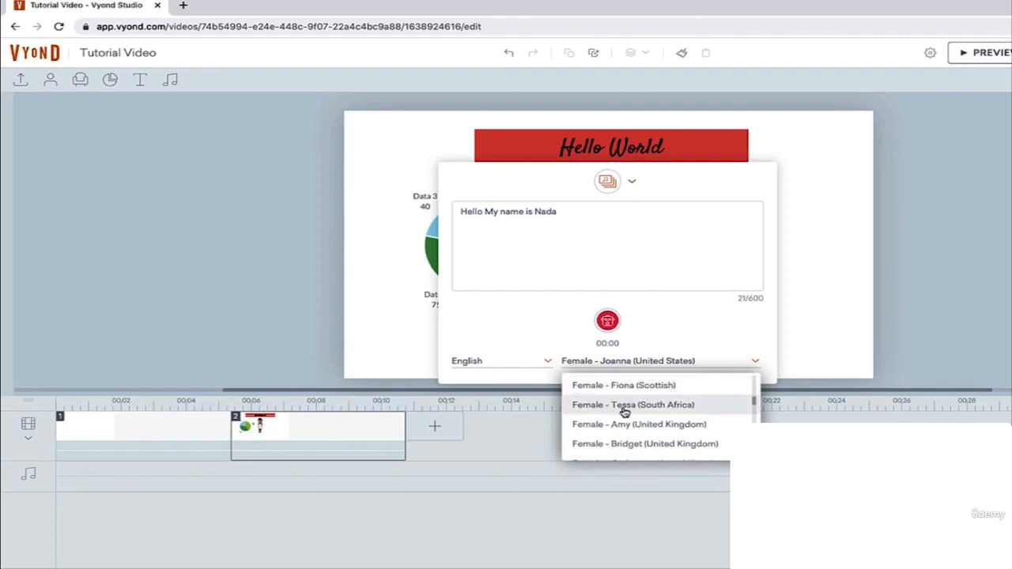
left_click(624, 405)
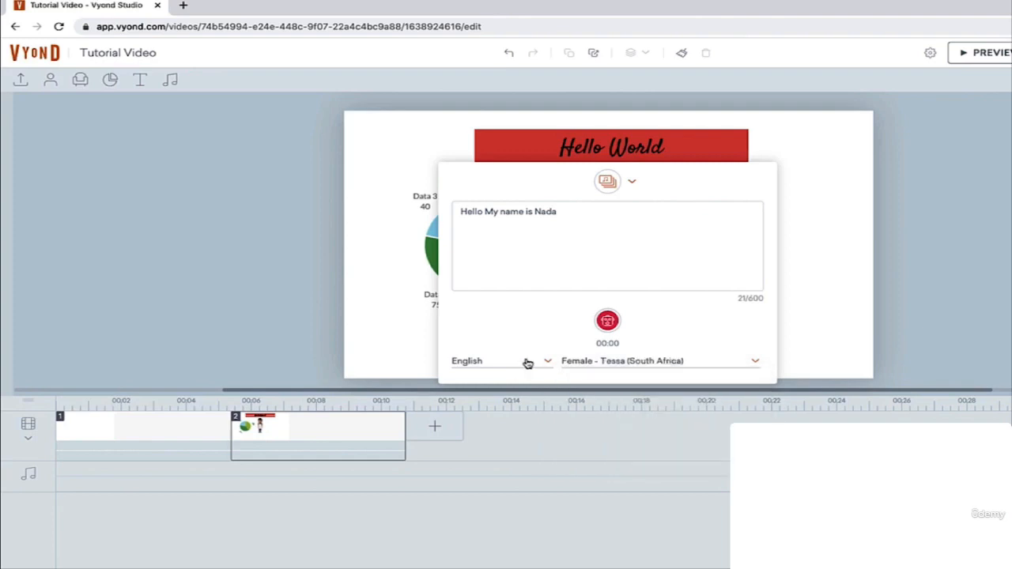
left_click(608, 321)
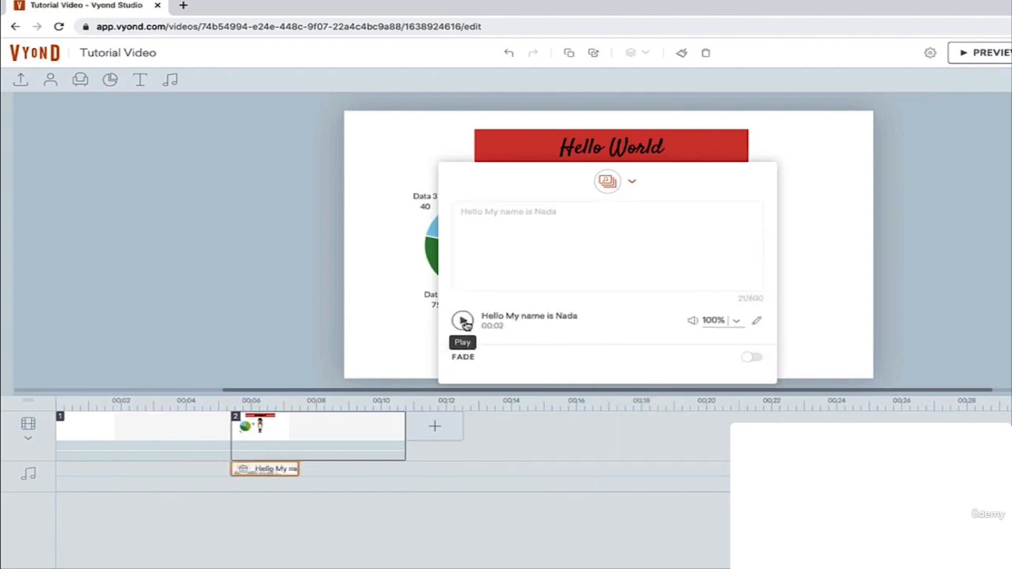
Step: Play back the generated greeting speech and view the voice-over options offered in the audio library
left_click(463, 321)
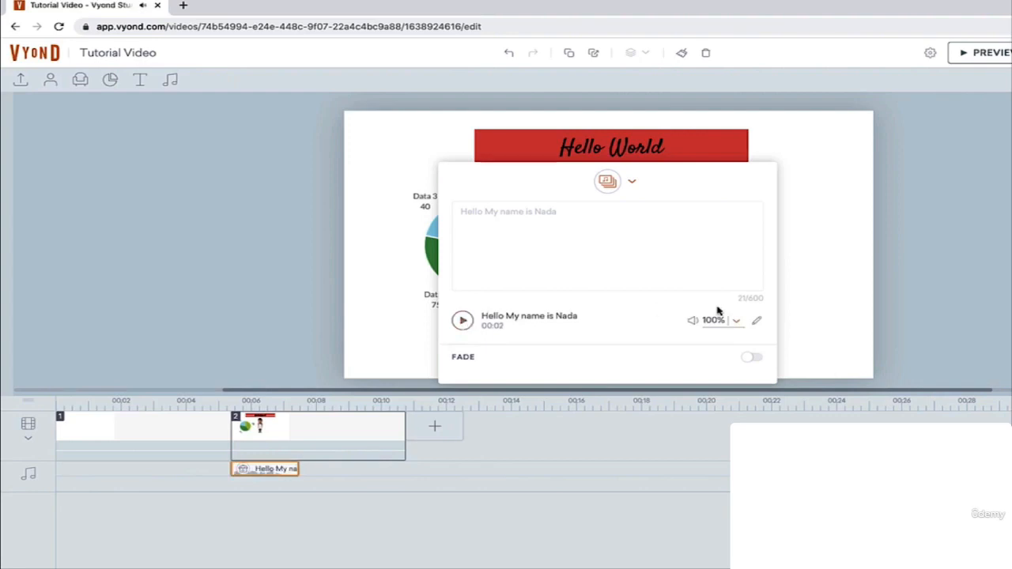
left_click(866, 209)
left_click(170, 79)
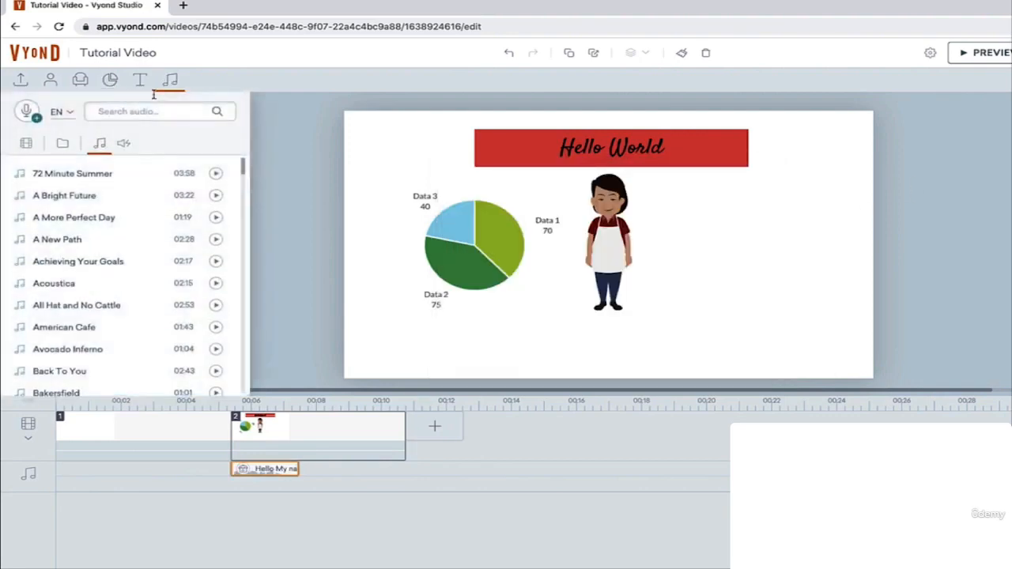
left_click(38, 118)
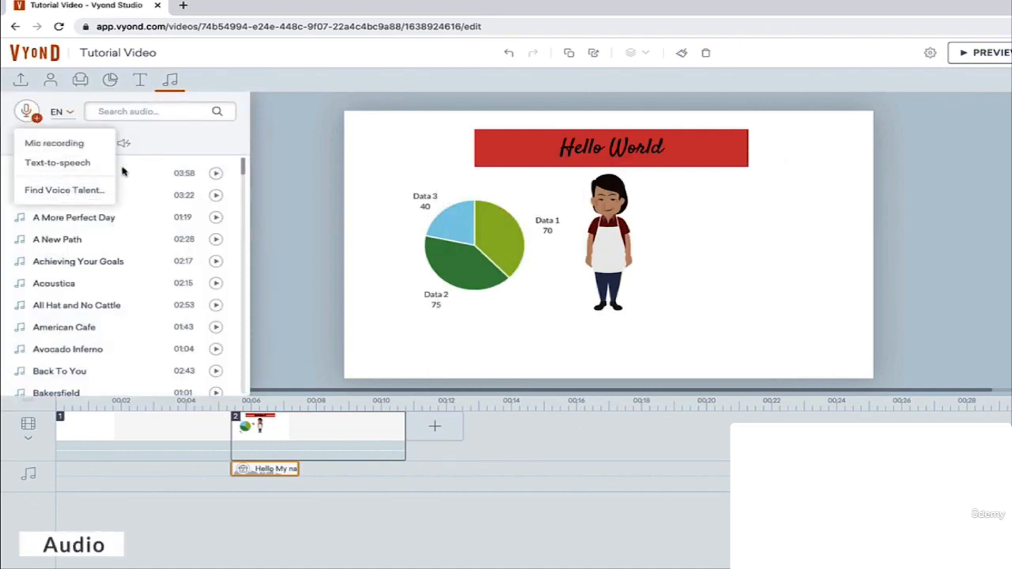
left_click(169, 147)
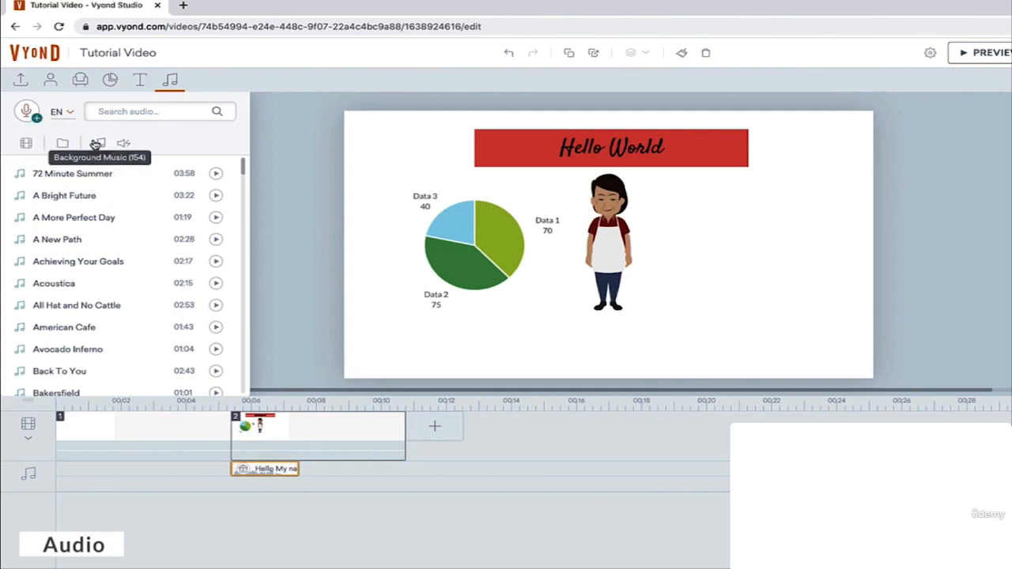
Step: Record a mic narration about 5 seconds long for the second scene and view its volume options
left_click(28, 112)
left_click(33, 140)
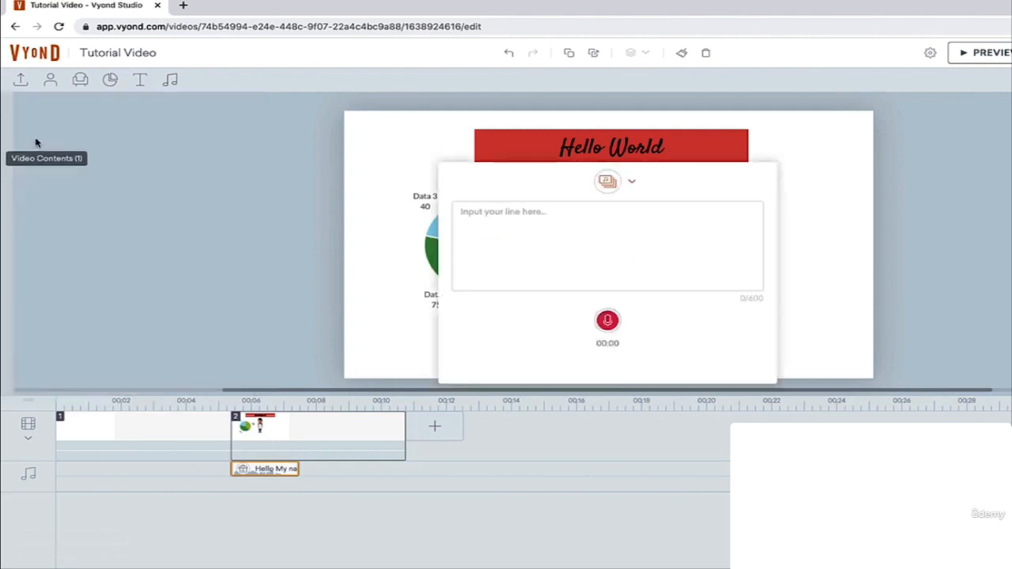
left_click(609, 321)
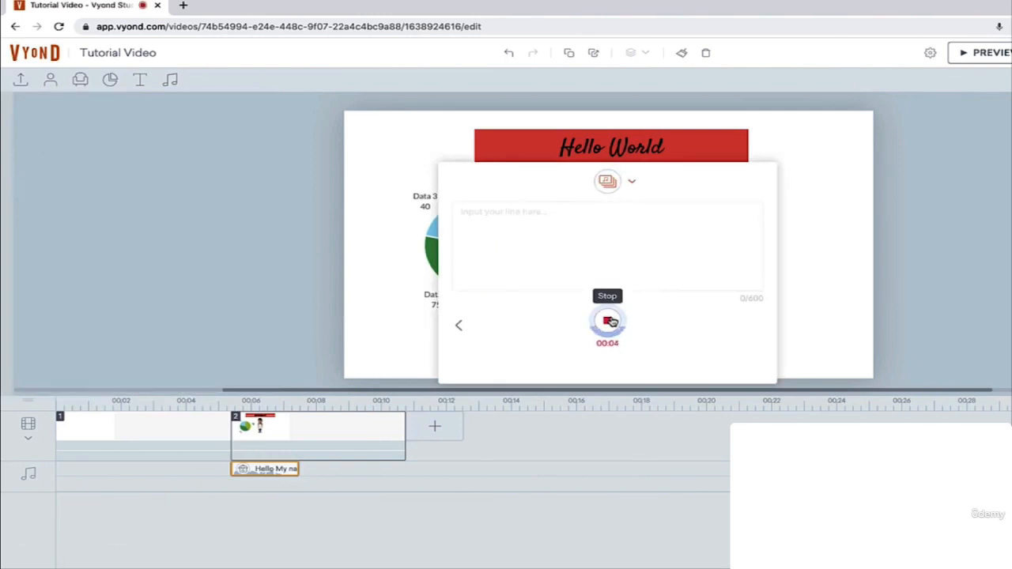
left_click(609, 321)
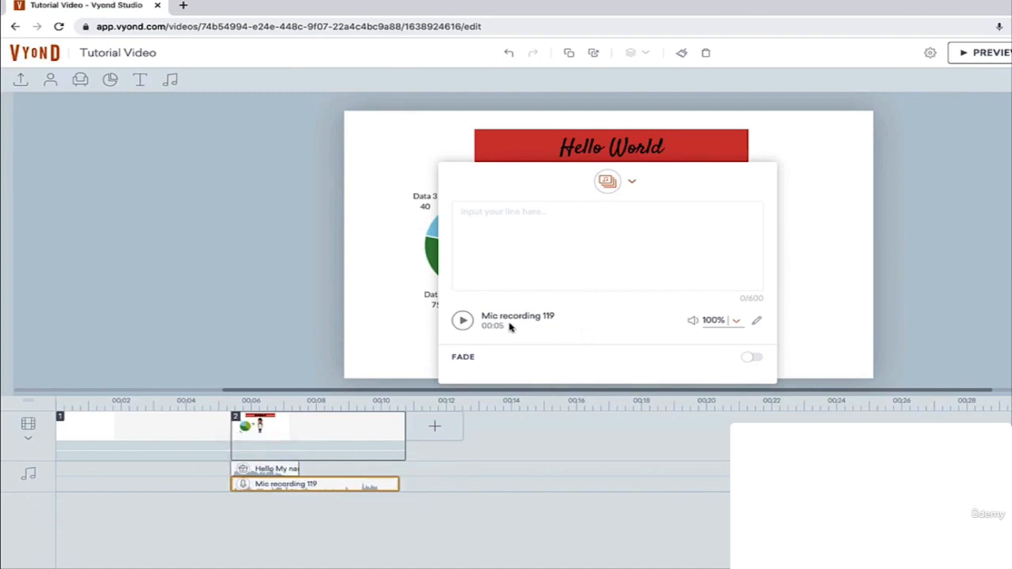
left_click(736, 321)
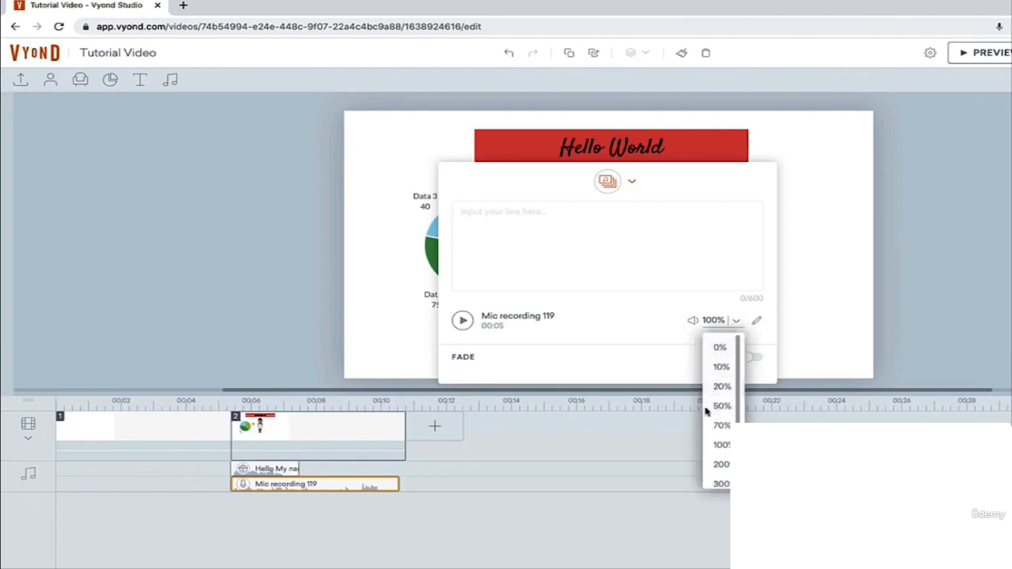
left_click(669, 322)
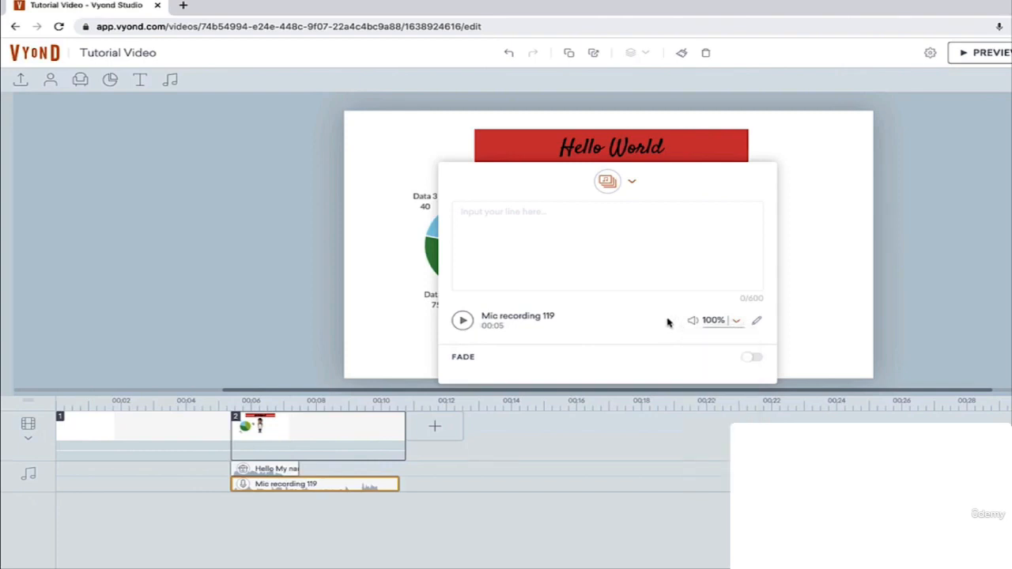
Step: Turn on the mic recording's fade, try a start duration of 0 seconds, and set it to 2 seconds
left_click(753, 359)
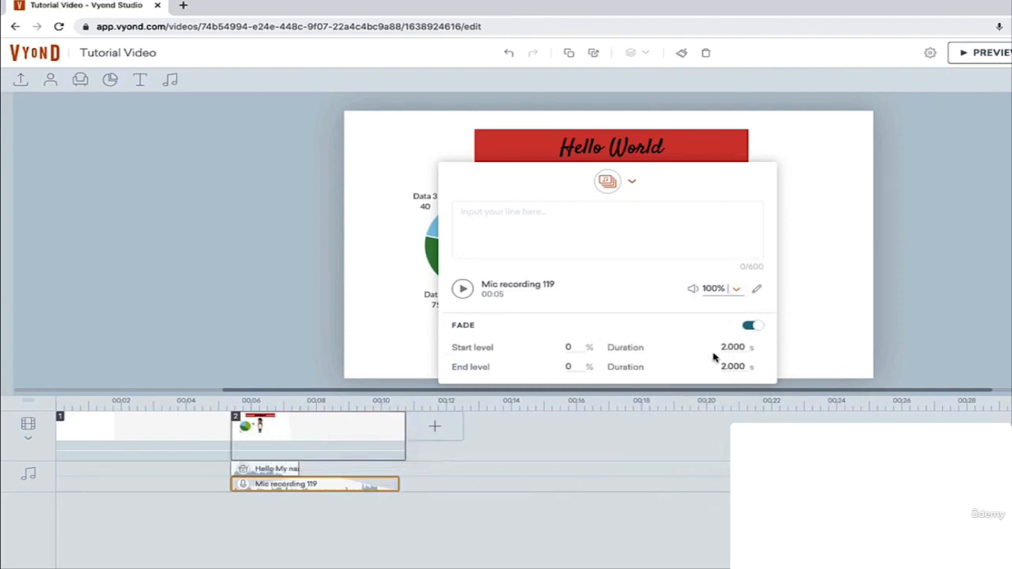
left_click(745, 348)
type("0")
key("Return")
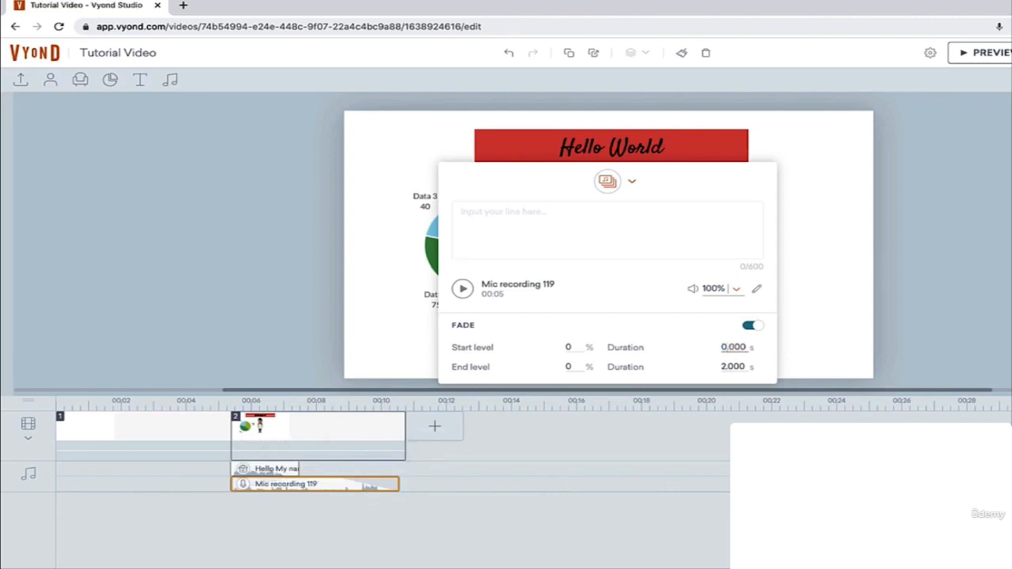
left_click(744, 350)
type("2")
key("Return")
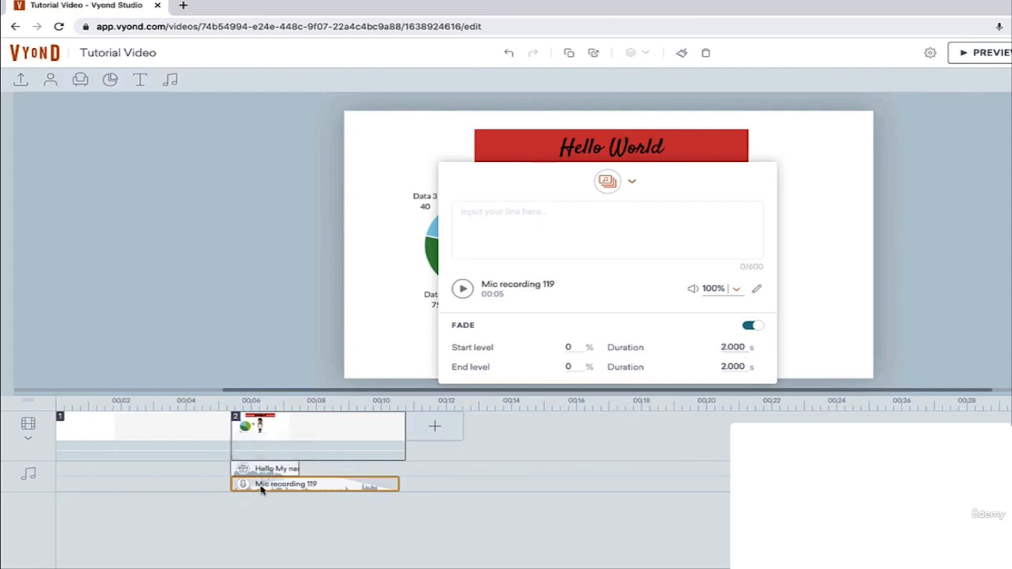
left_click(272, 324)
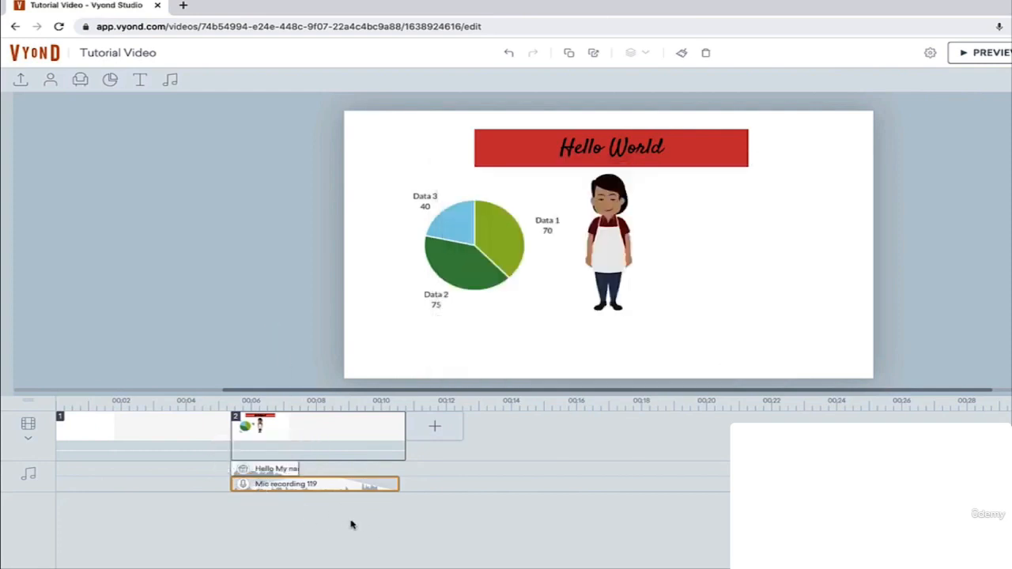
Step: Open the mic recording's audio settings from its clip on the timeline, review the fade, and close them
right_click(334, 484)
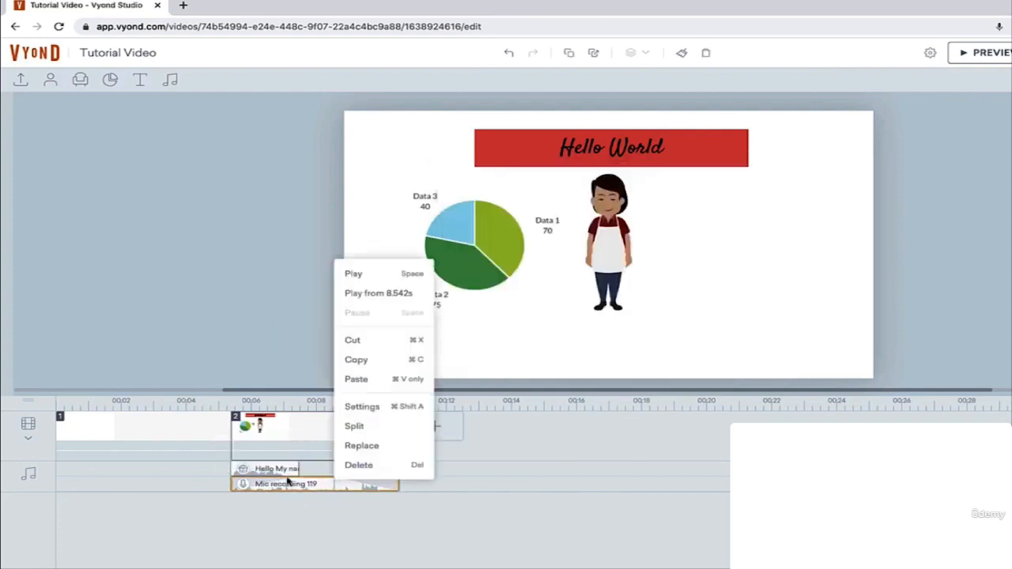
left_click(377, 409)
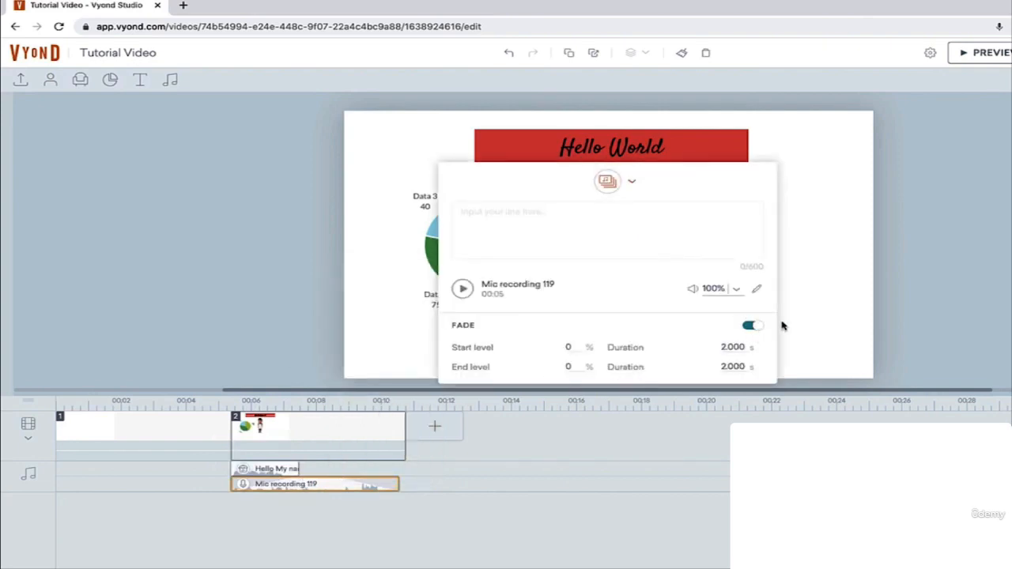
left_click(270, 350)
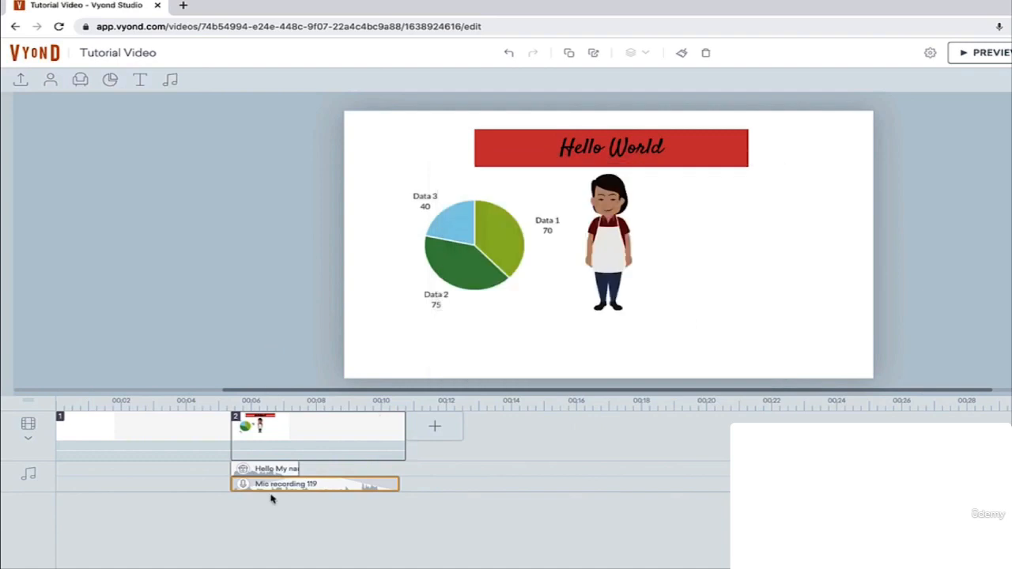
Step: Split the mic recording at about 8.1 seconds on the timeline and select its second part
right_click(320, 484)
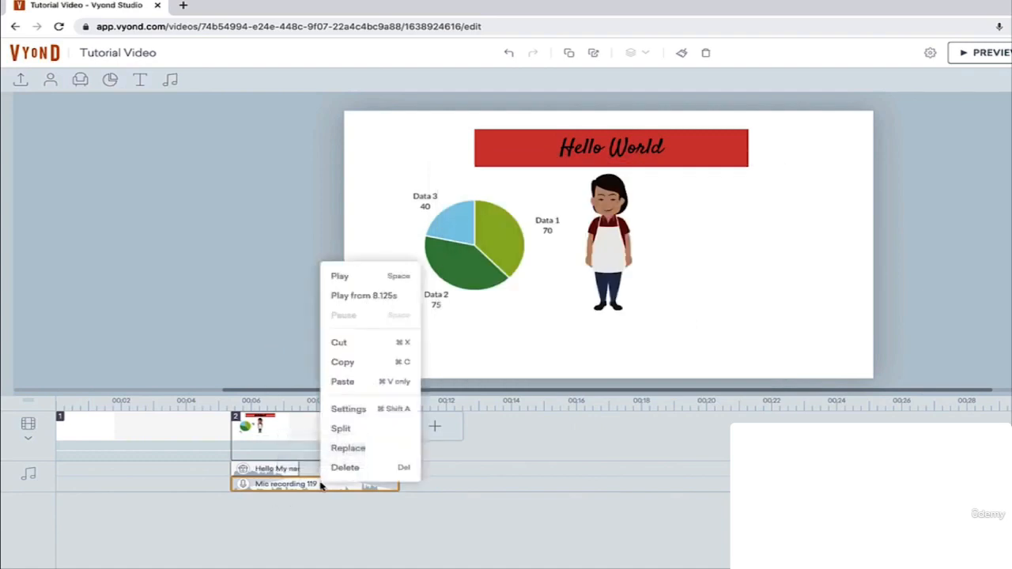
left_click(333, 432)
left_click(334, 485)
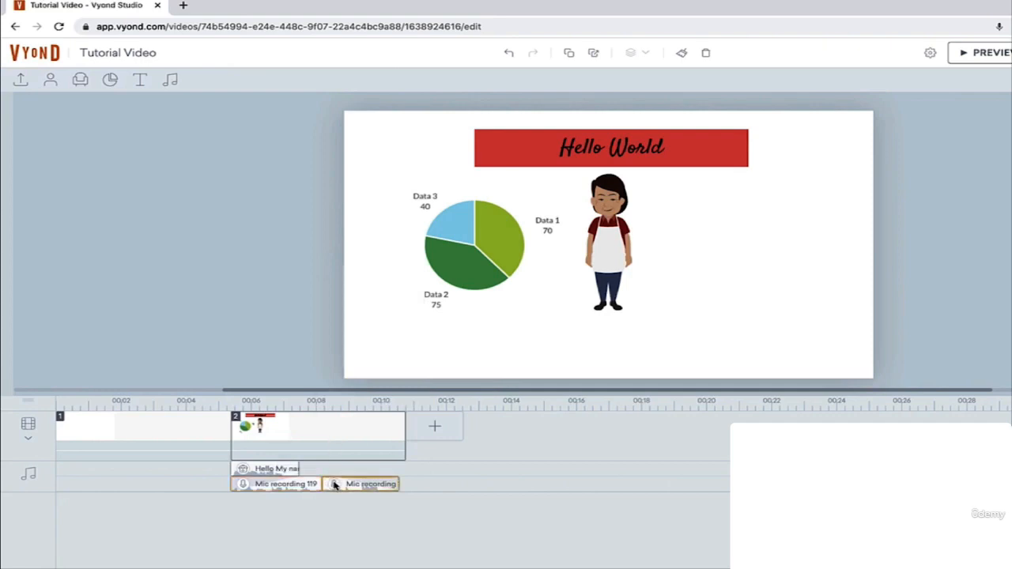
mouse_move(334, 484)
left_mouse_down()
mouse_move(391, 485)
mouse_move(337, 484)
left_mouse_up()
Step: Compare the clip options available for both recording parts selected together and for the second part alone
right_click(336, 488)
left_click(309, 485, "shift")
right_click(306, 487)
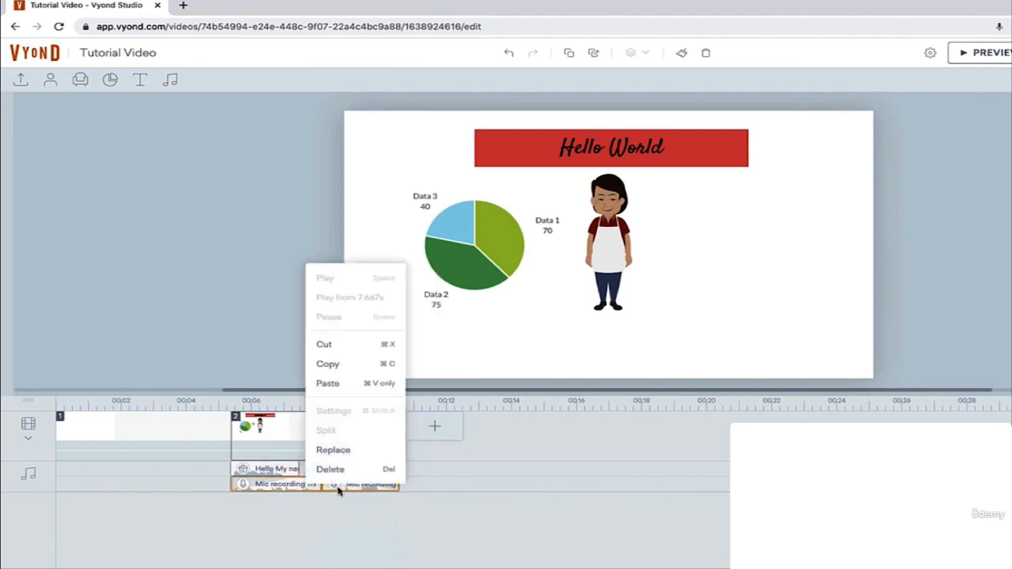
left_click(473, 476)
left_click(351, 484)
right_click(351, 485)
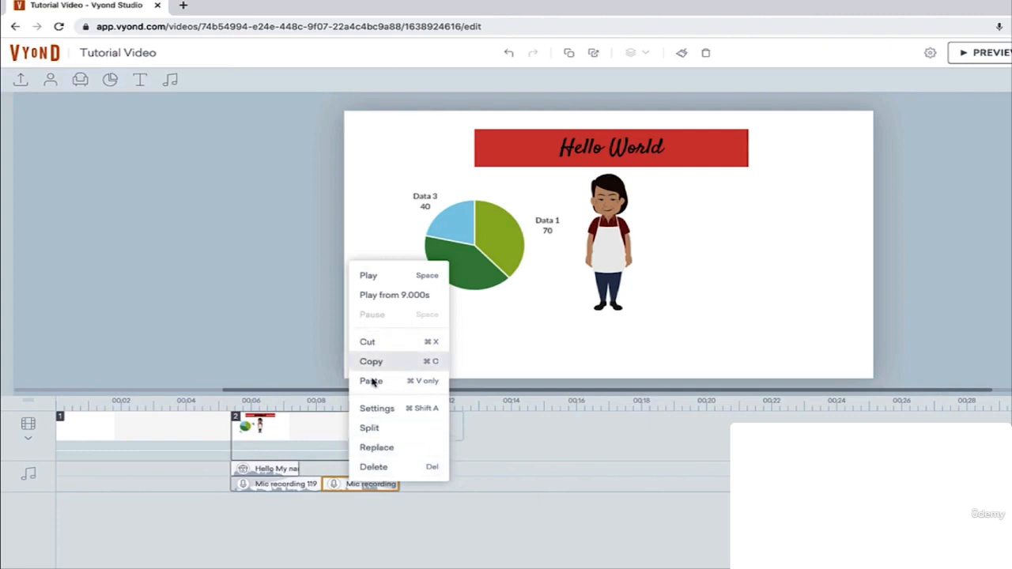
left_click(320, 473)
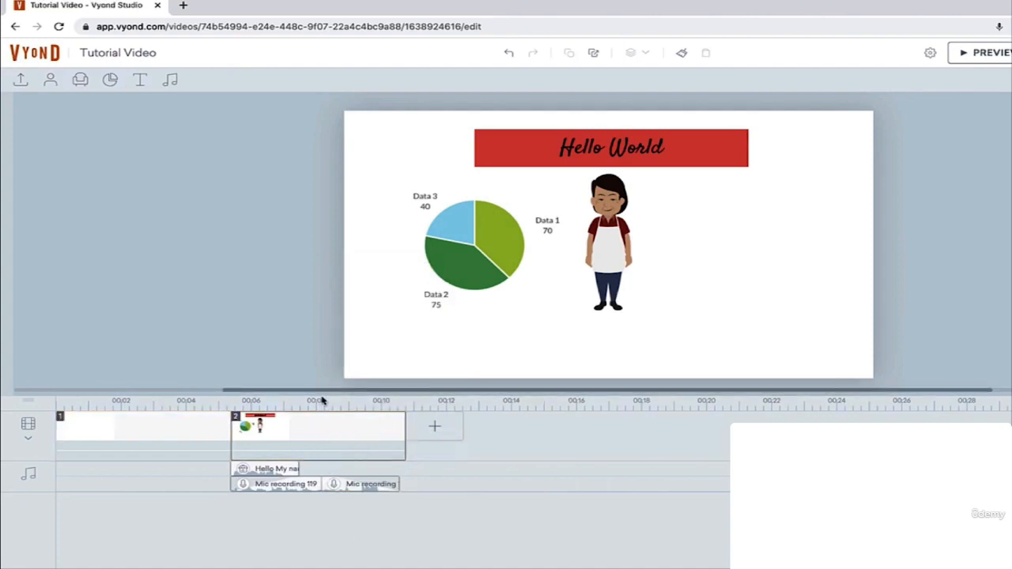
left_click(340, 485)
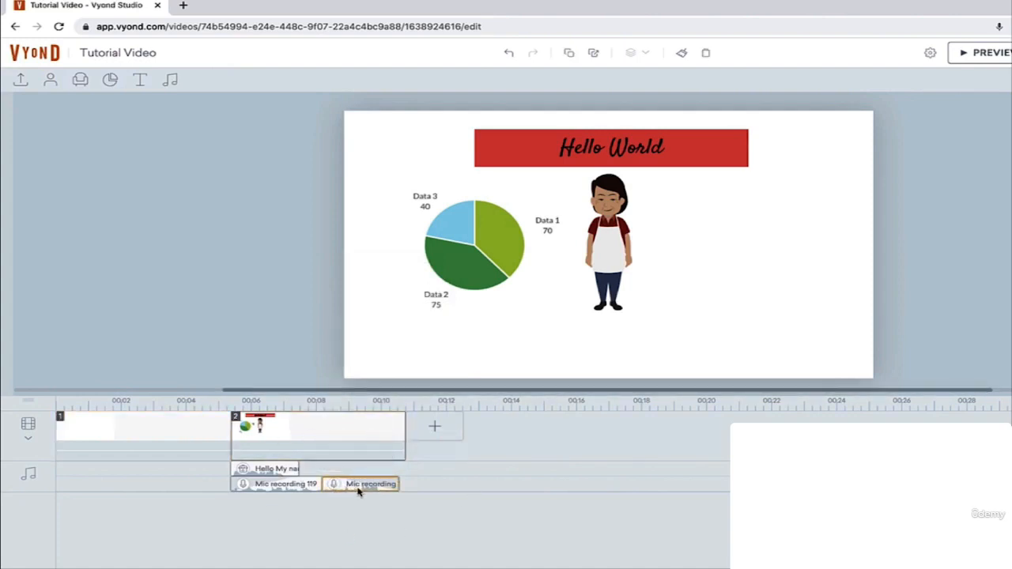
right_click(354, 491)
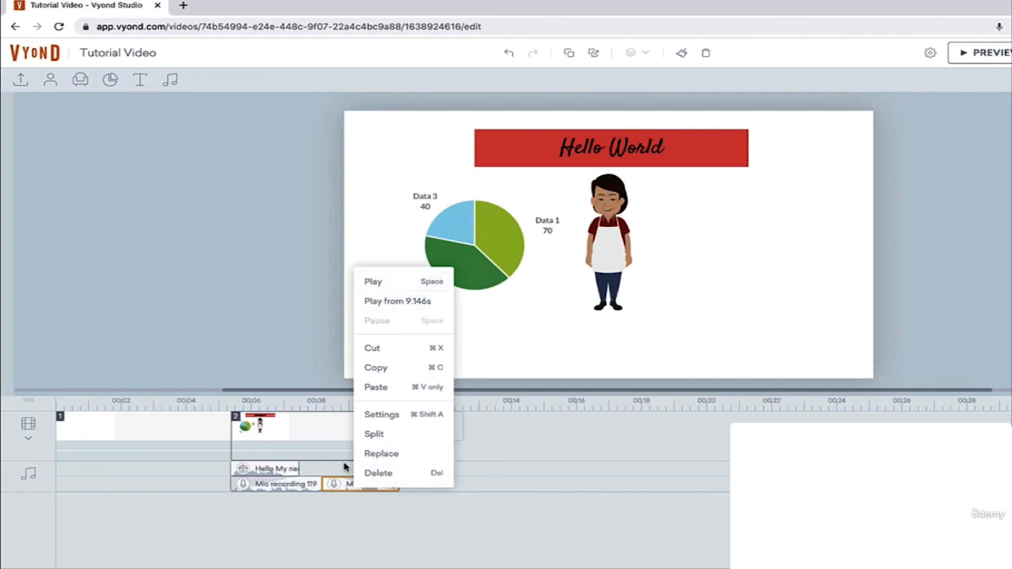
Step: Look through the background music and imported assets, and open the file upload chooser without importing anything
left_click(170, 79)
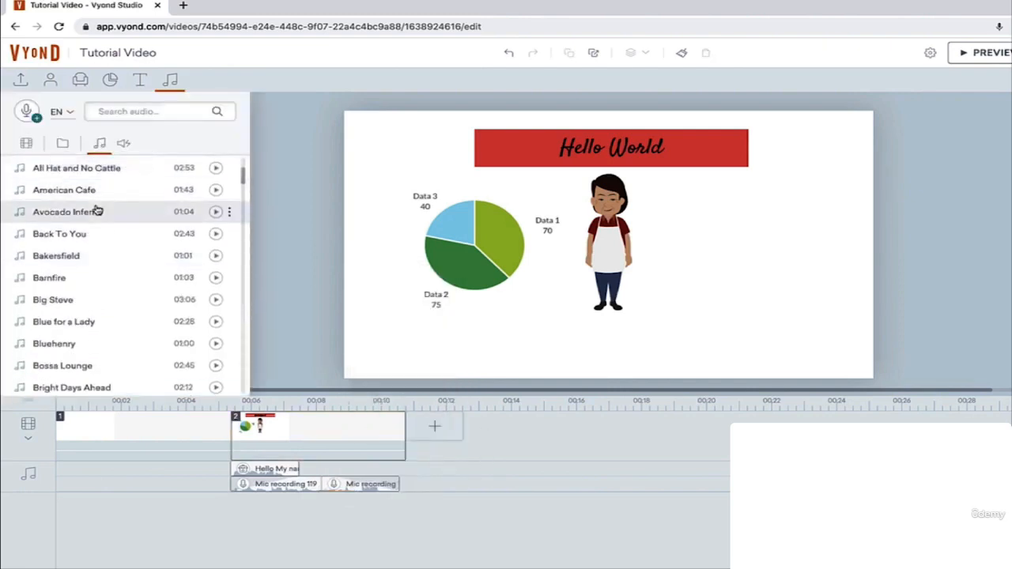
left_click(23, 82)
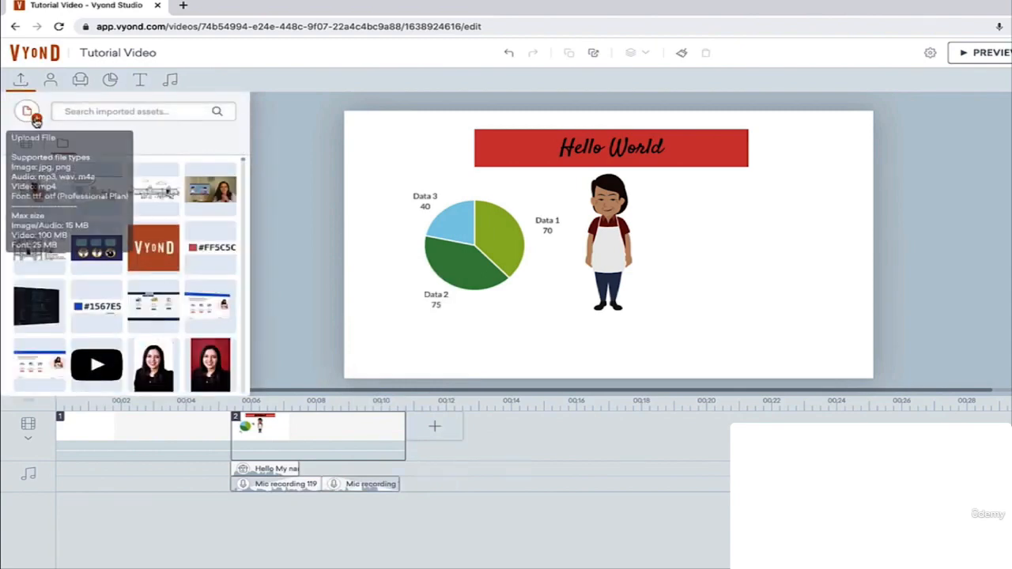
left_click(29, 113)
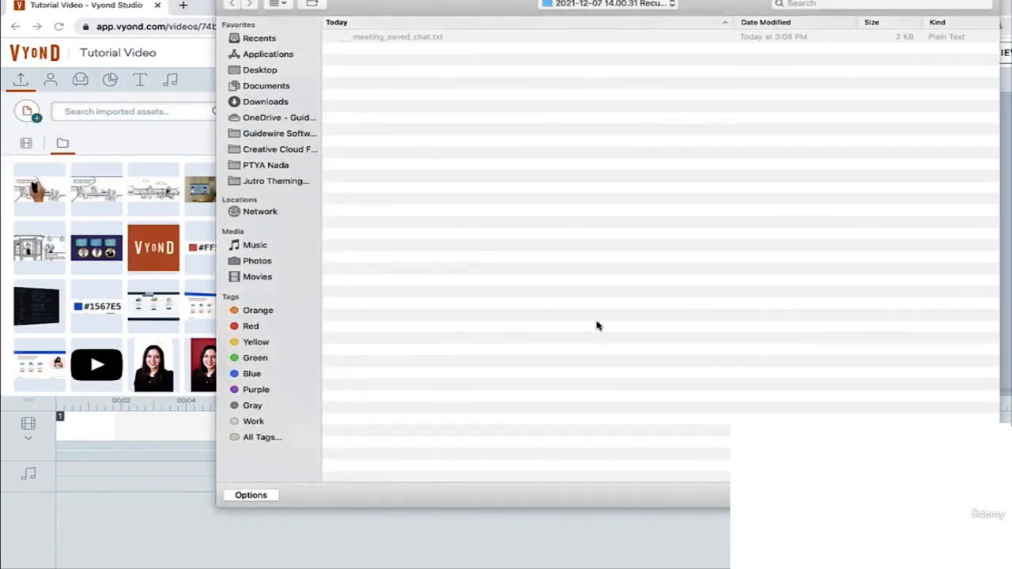
key("Escape")
left_click(22, 82)
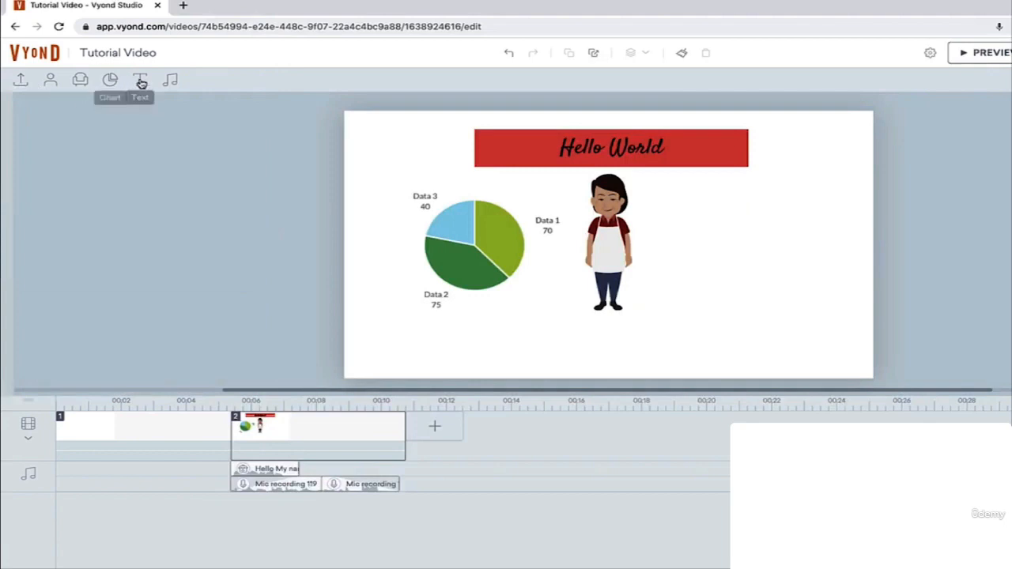
Step: Browse the sound effects library, search it for "pop", and preview the FX - Pop - 01 sound
left_click(170, 80)
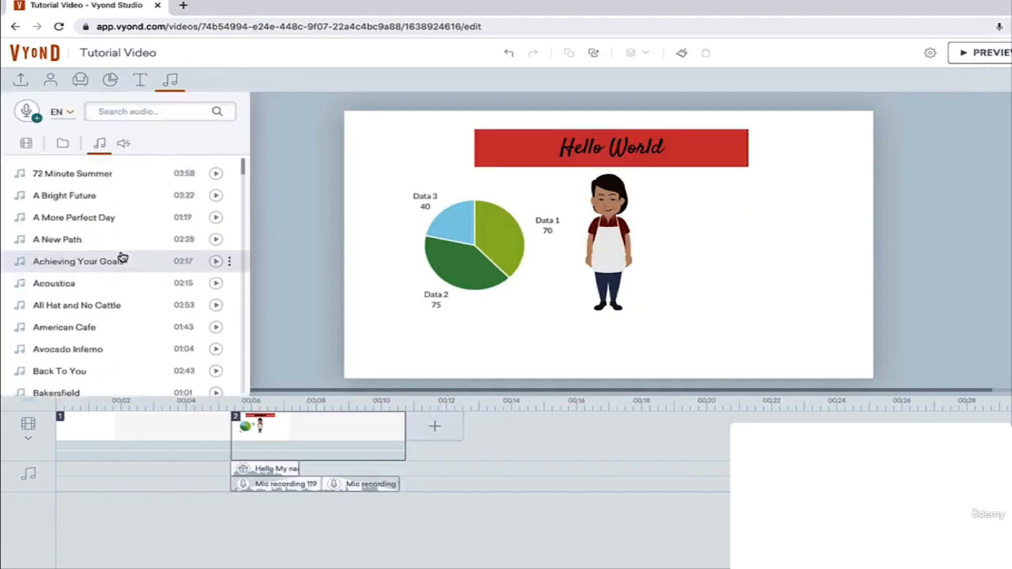
left_click(125, 144)
scroll(129, 273, "down", 5)
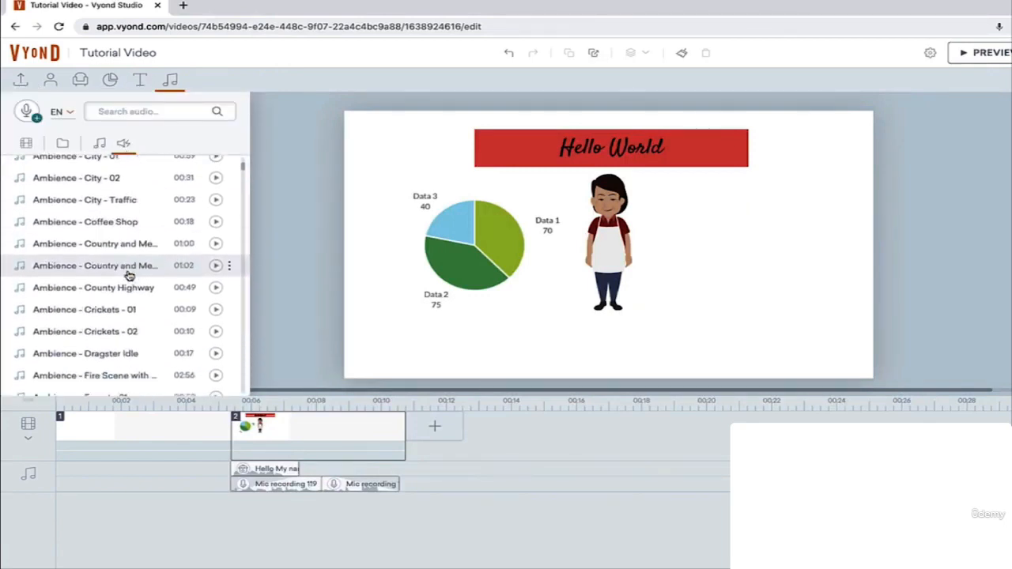
scroll(129, 273, "up", 3)
scroll(129, 269, "up", 3)
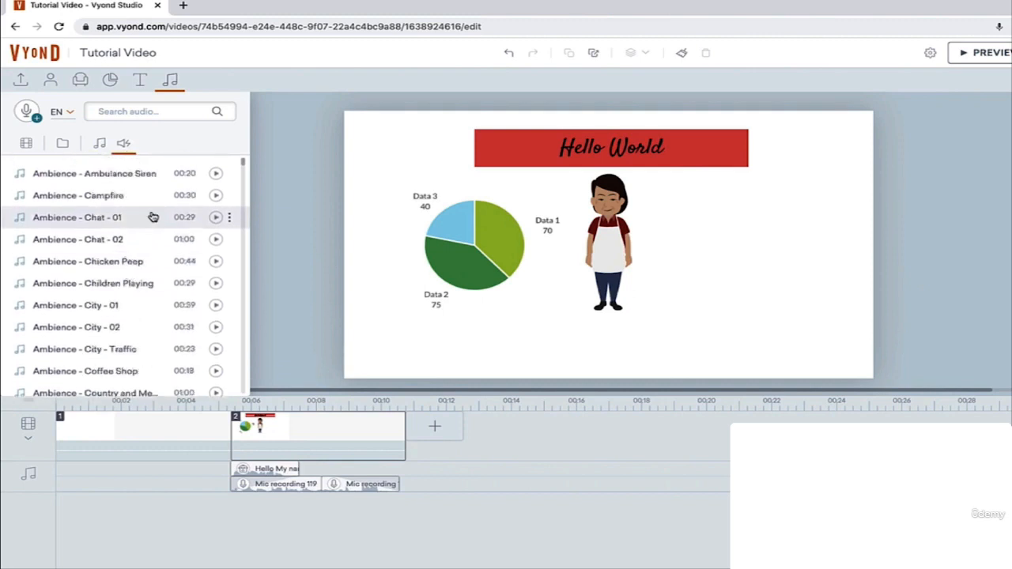
left_click(131, 113)
type("pop")
key("Return")
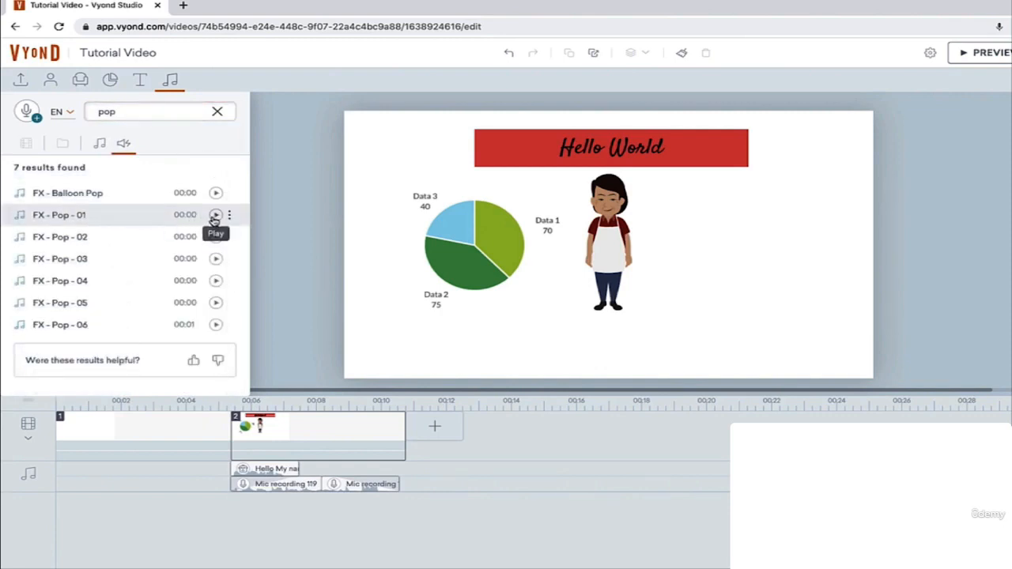
left_click(215, 218)
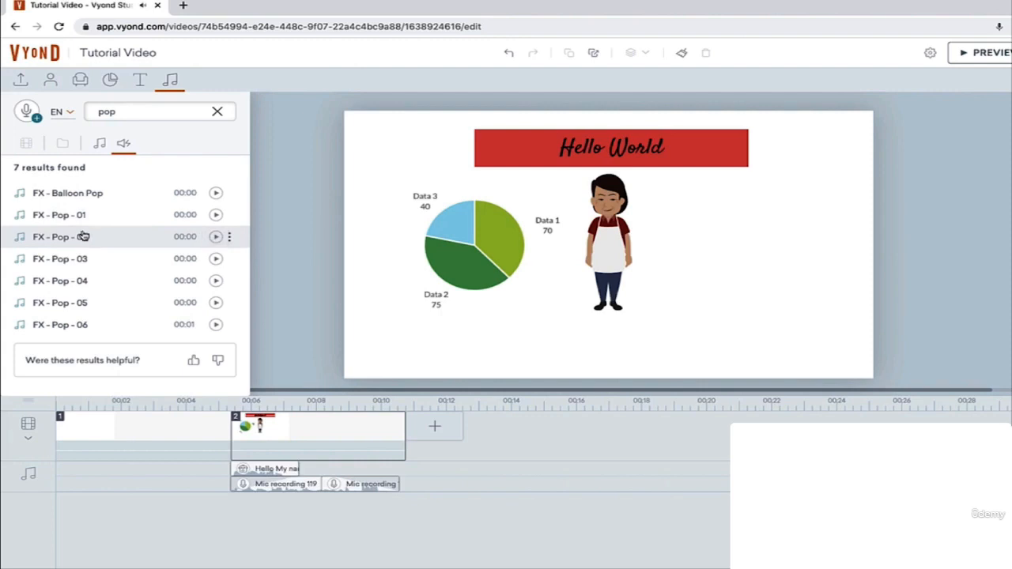
Step: Add the FX - Pop - 01 sound at the start of the second scene, stretch it, and undo the stretch
mouse_move(138, 214)
left_mouse_down()
mouse_move(237, 470)
mouse_move(233, 499)
mouse_move(499, 502)
left_mouse_up()
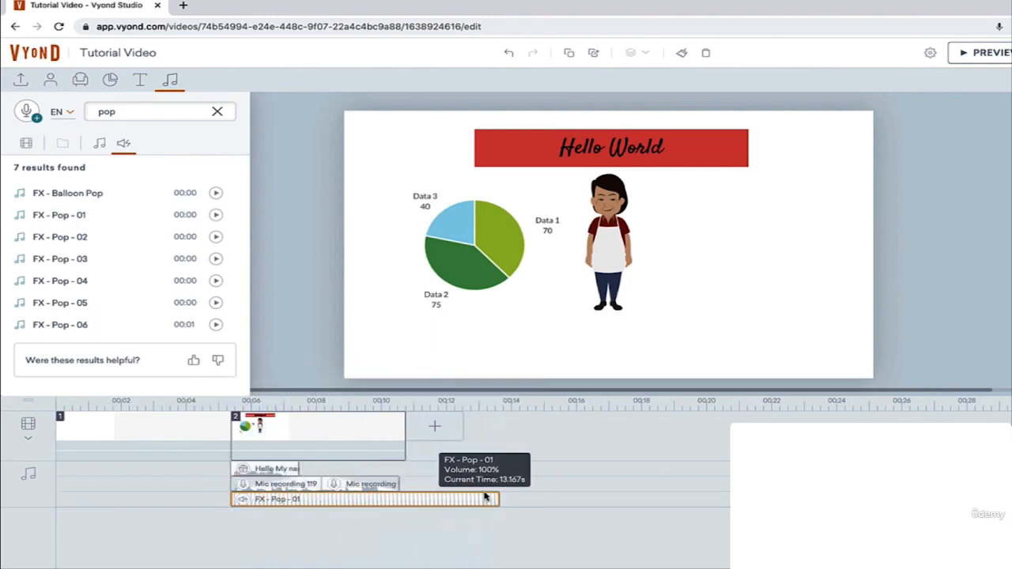
key("ctrl+z")
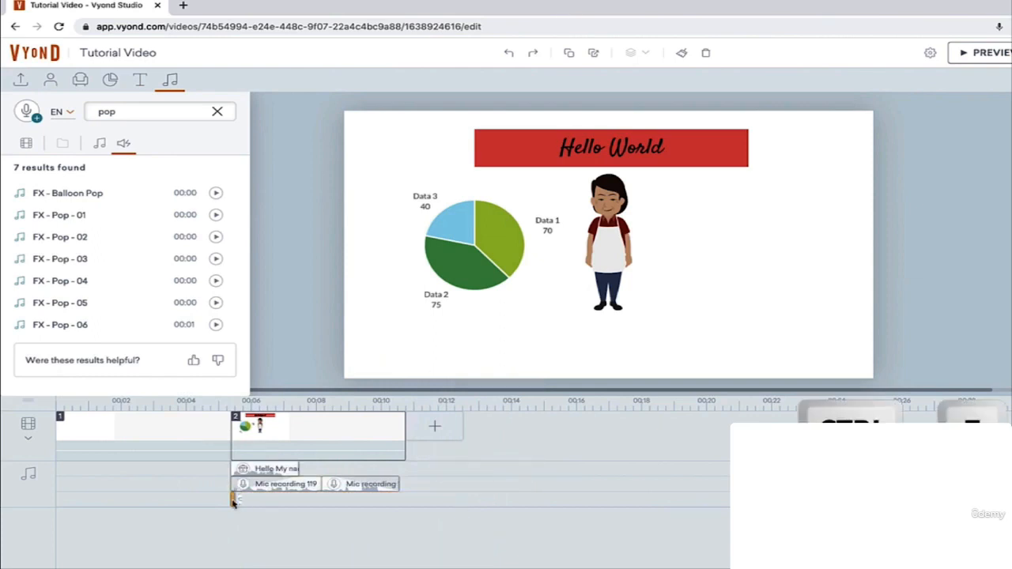
left_click(271, 509)
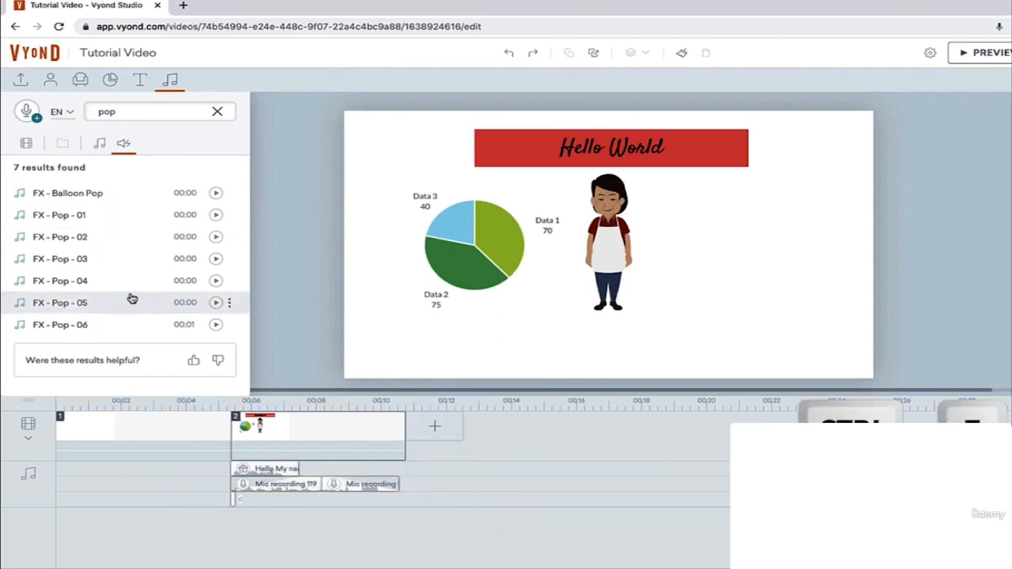
Step: Close the audio library and set the second scene's background to Backyard from the Locations backgrounds
left_click(171, 82)
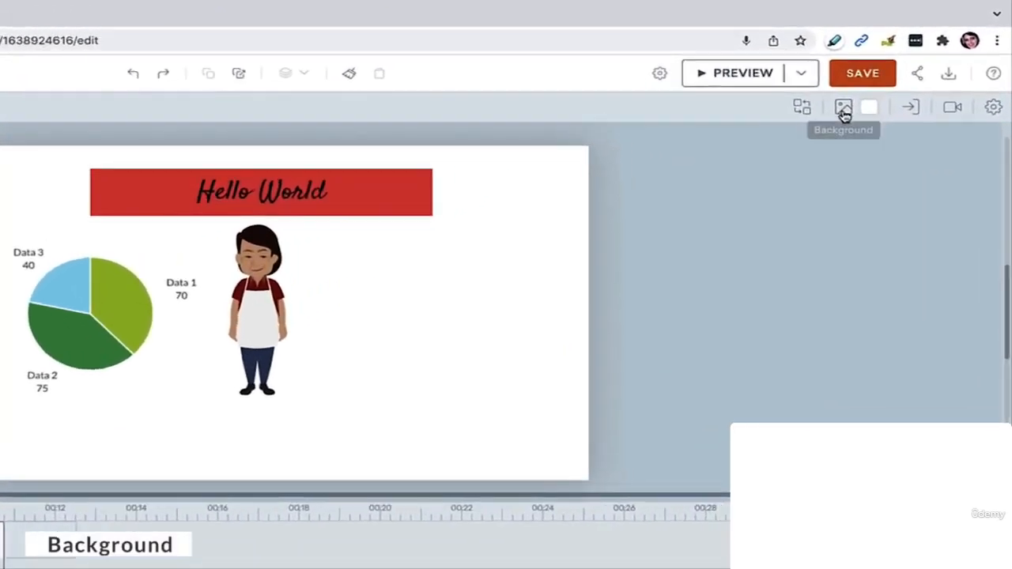
left_click(844, 112)
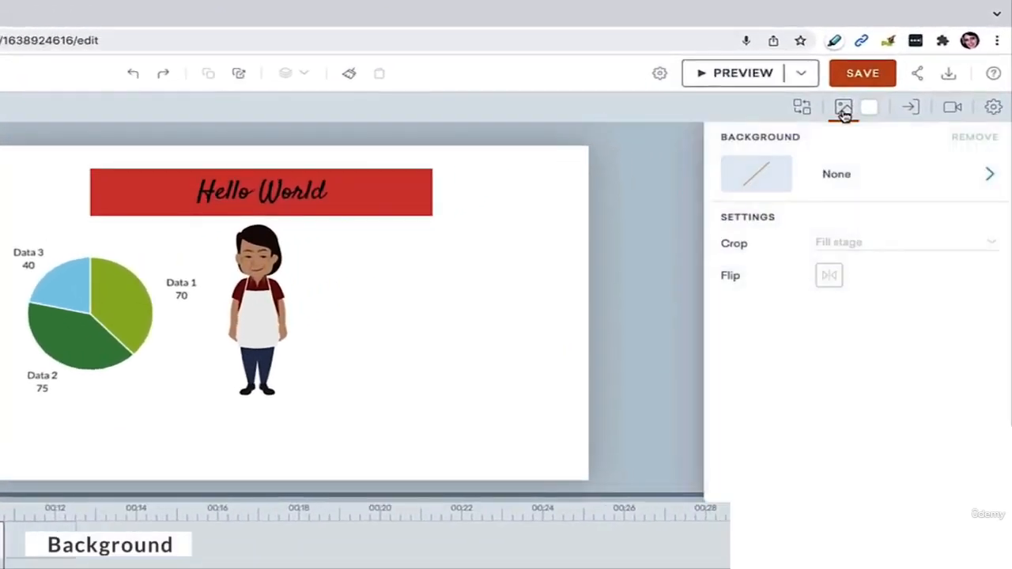
left_click(836, 180)
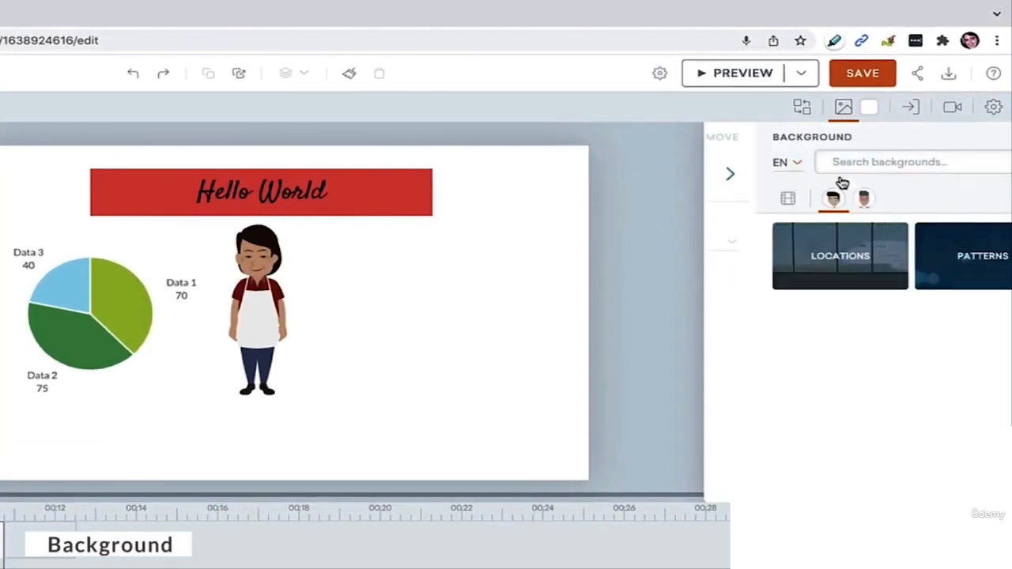
left_click(813, 256)
scroll(791, 289, "down", 3)
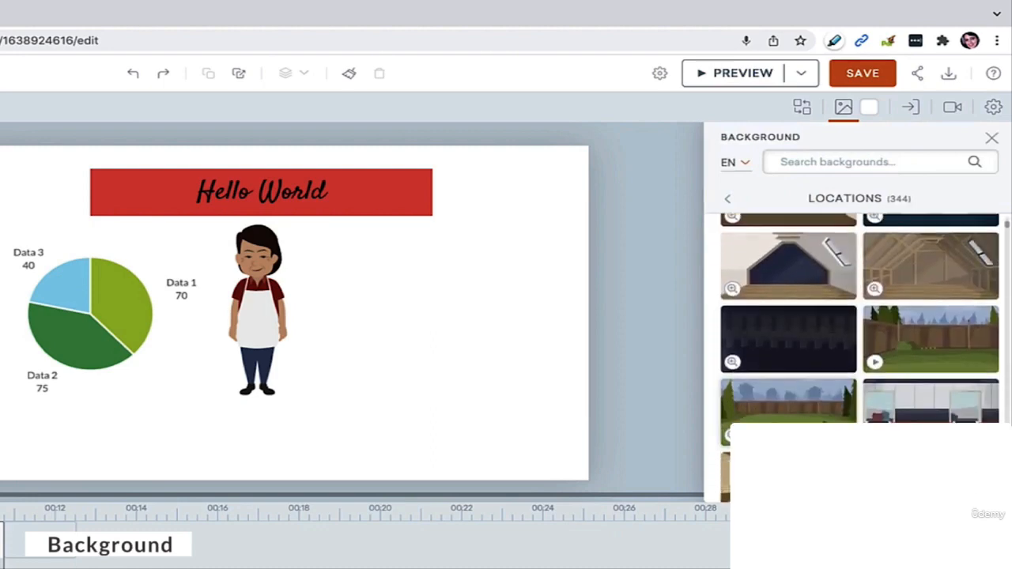
scroll(791, 348, "down", 4)
scroll(802, 364, "up", 2)
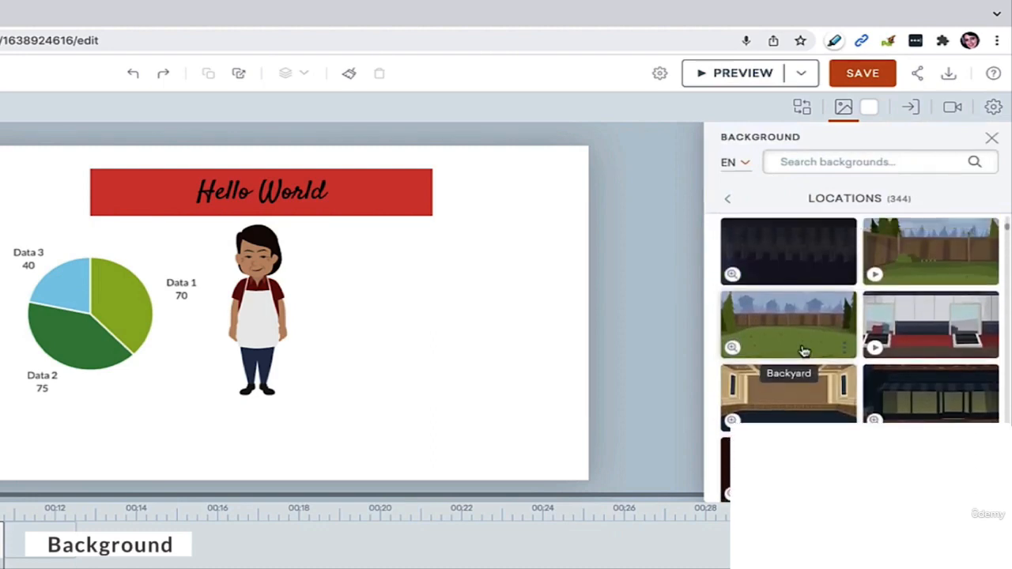
left_click(803, 351)
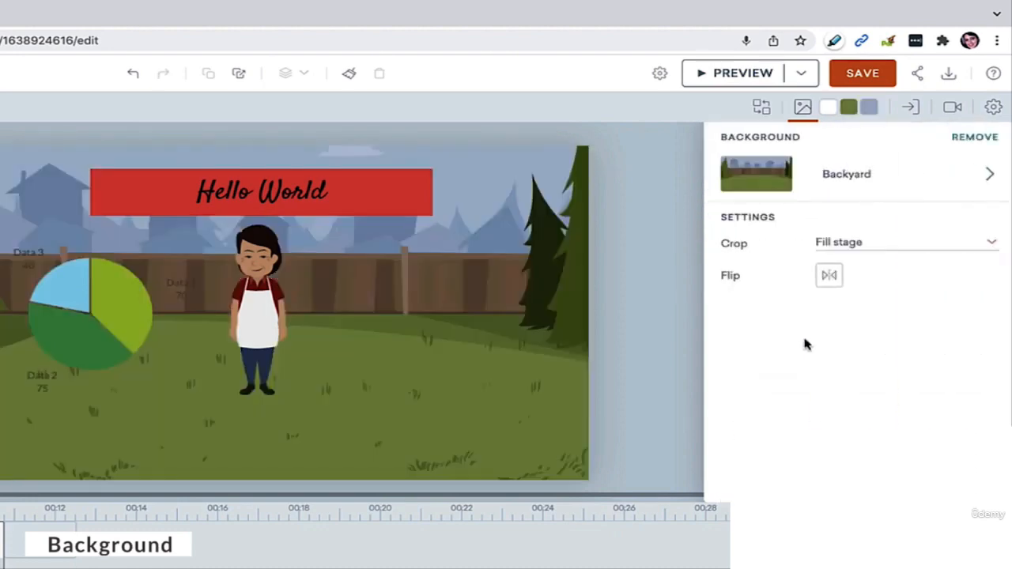
Step: Recolor the grass of the Backyard background to dark blue, #4F6099
left_click(80, 316)
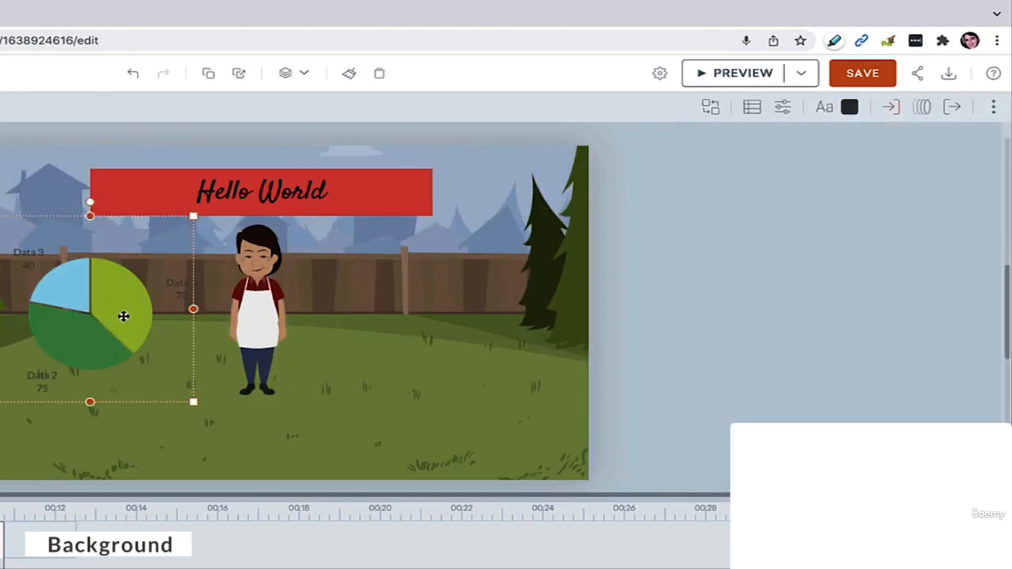
left_click(891, 106)
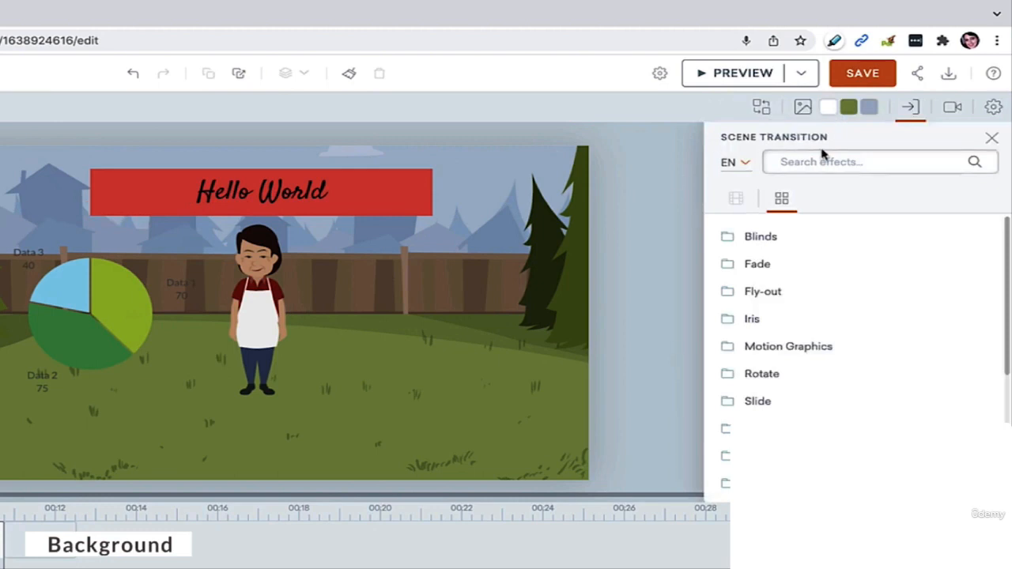
left_click(849, 107)
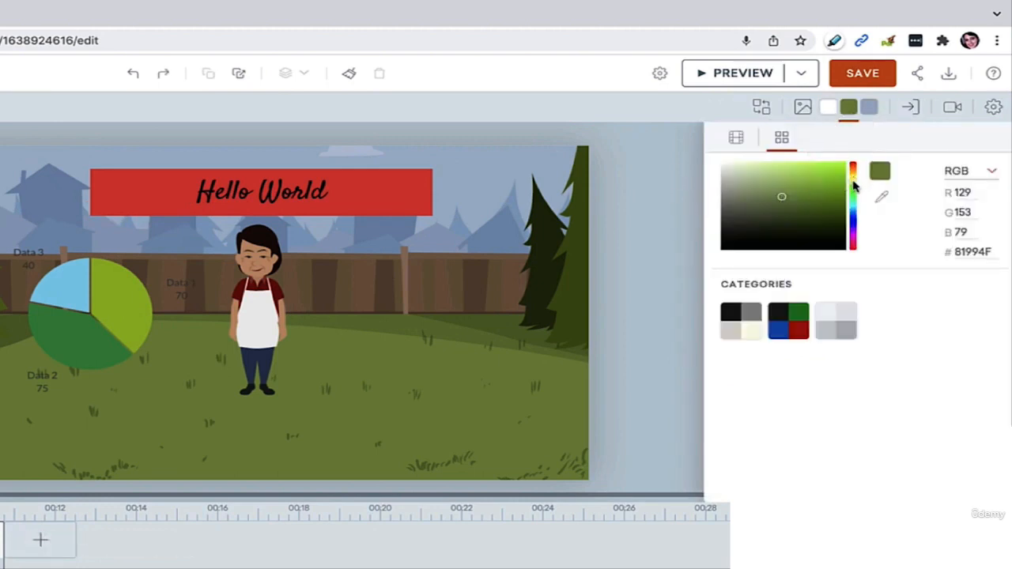
left_click_drag(853, 192, 851, 217)
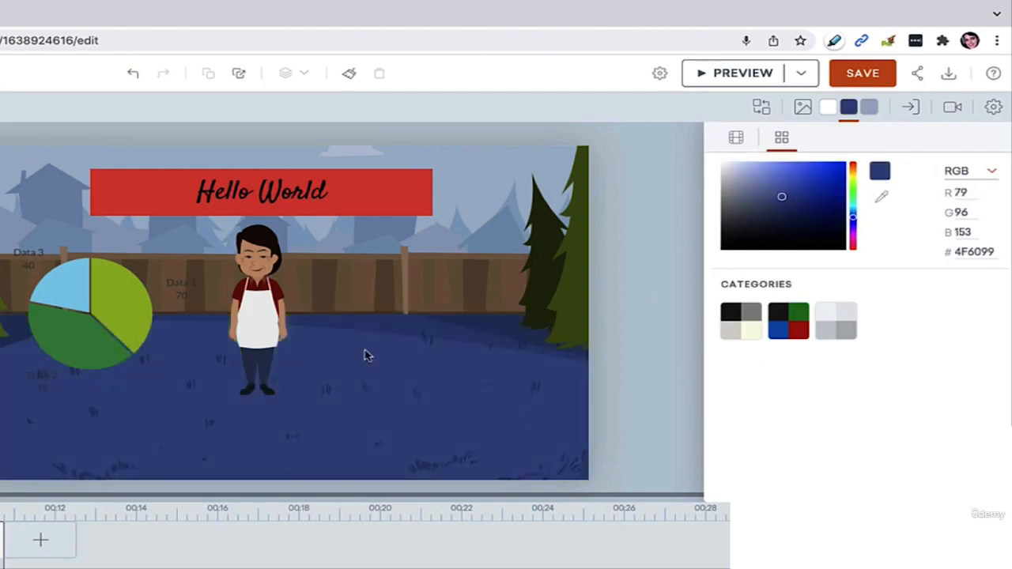
Step: Look at the color settings for the background's sky, its white color and the pie chart, and close them
left_click(869, 107)
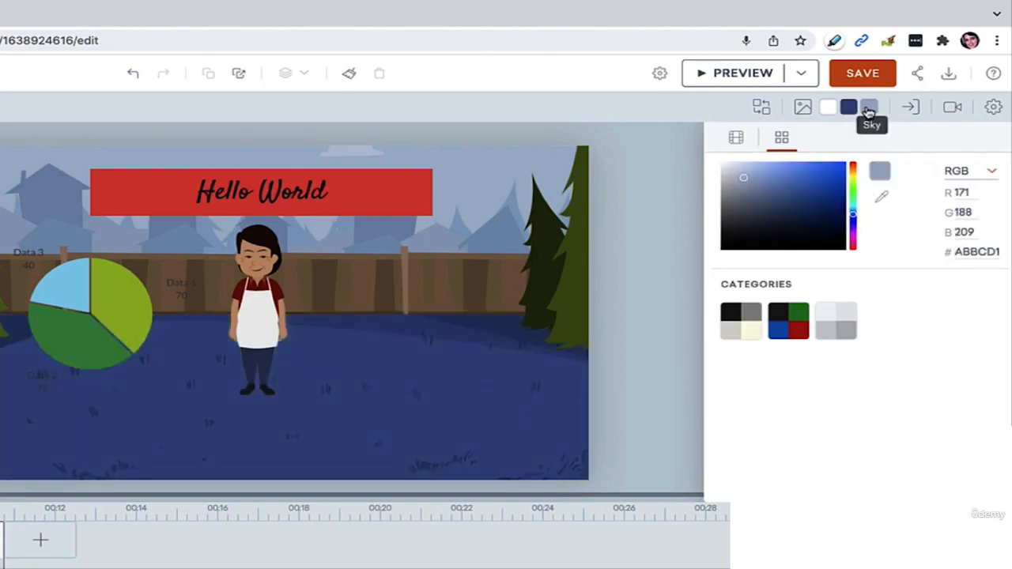
left_click(825, 116)
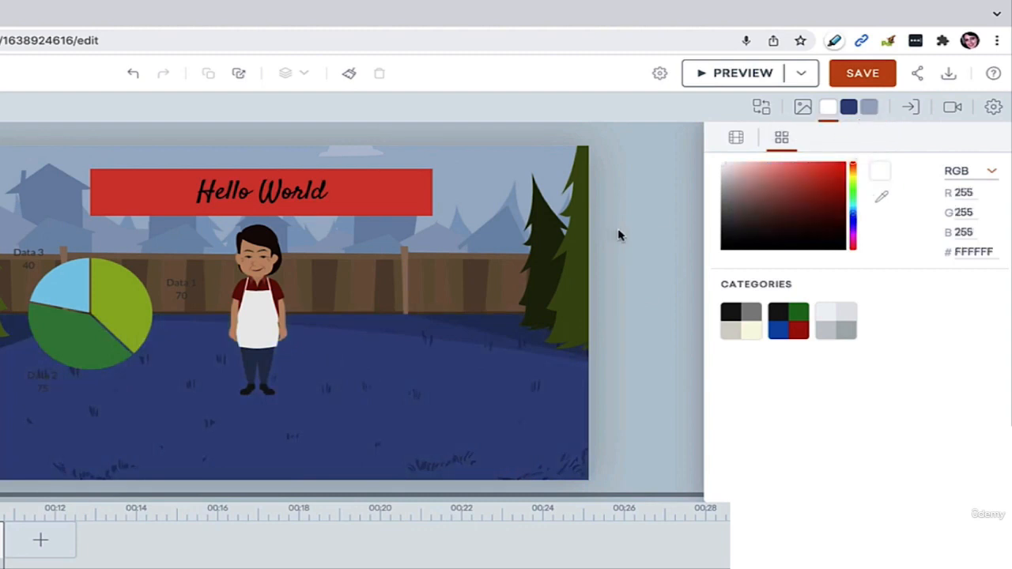
left_click(95, 302)
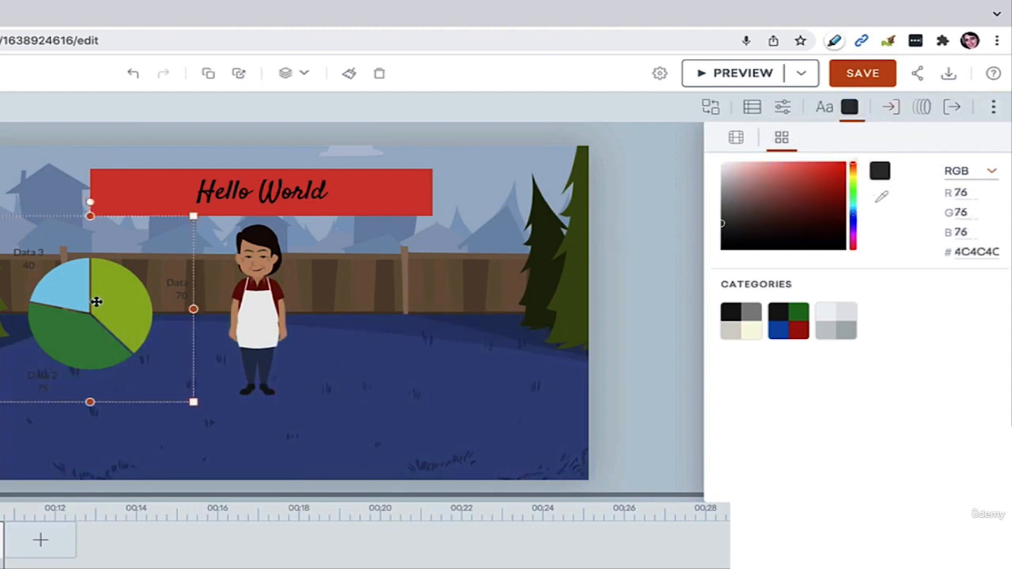
left_click(386, 270)
key("Escape")
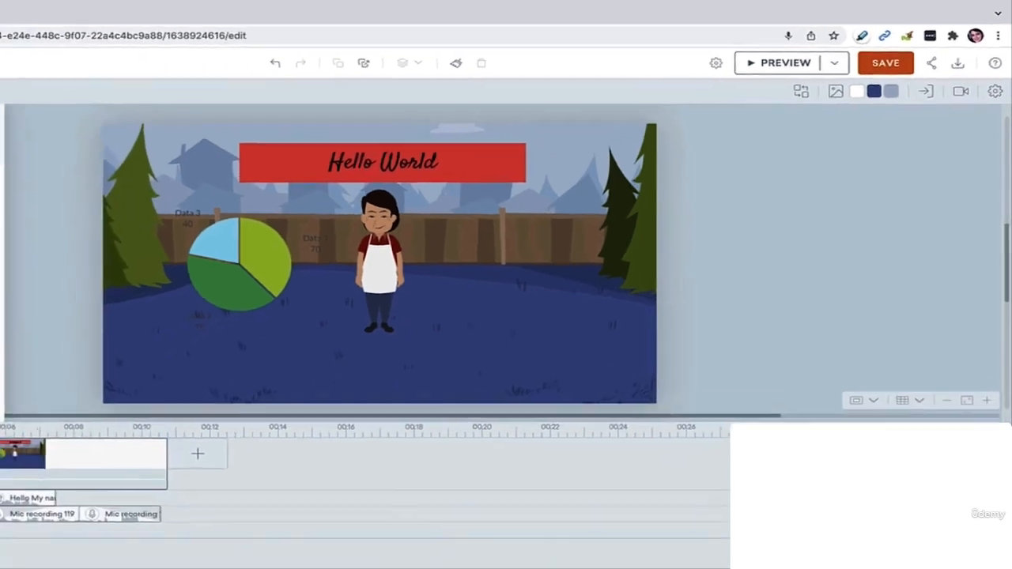
Step: Add the dark red book prop from the "school" results beside the character, enlarge it, and delete it
left_click(66, 74)
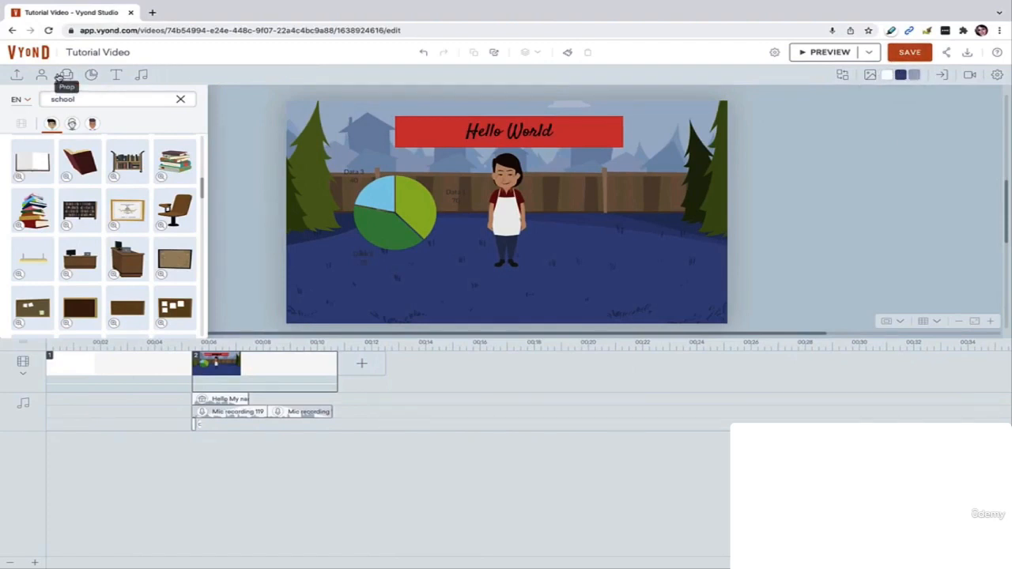
left_click_drag(79, 162, 564, 215)
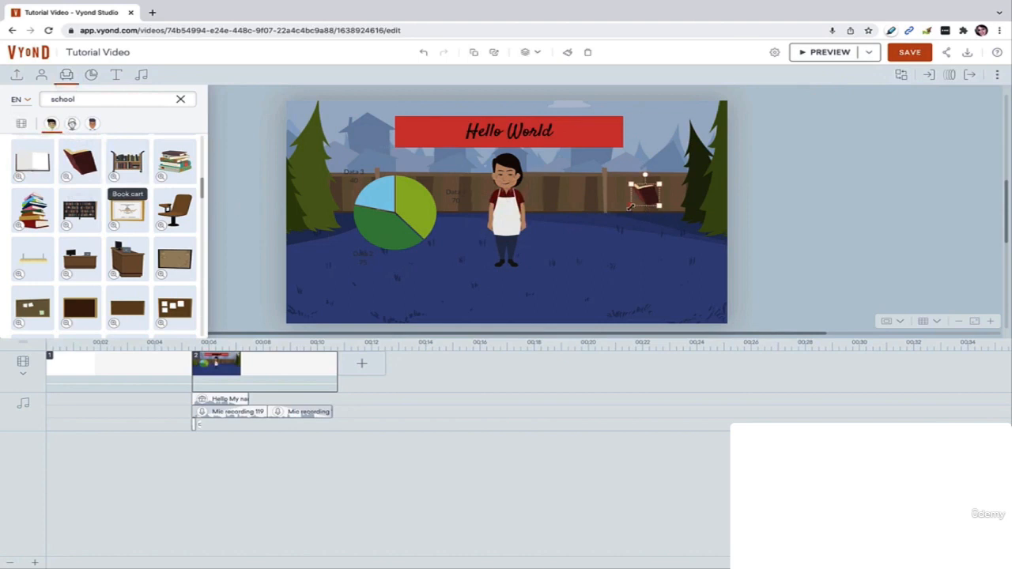
left_click_drag(631, 207, 539, 276)
left_click_drag(603, 218, 618, 207)
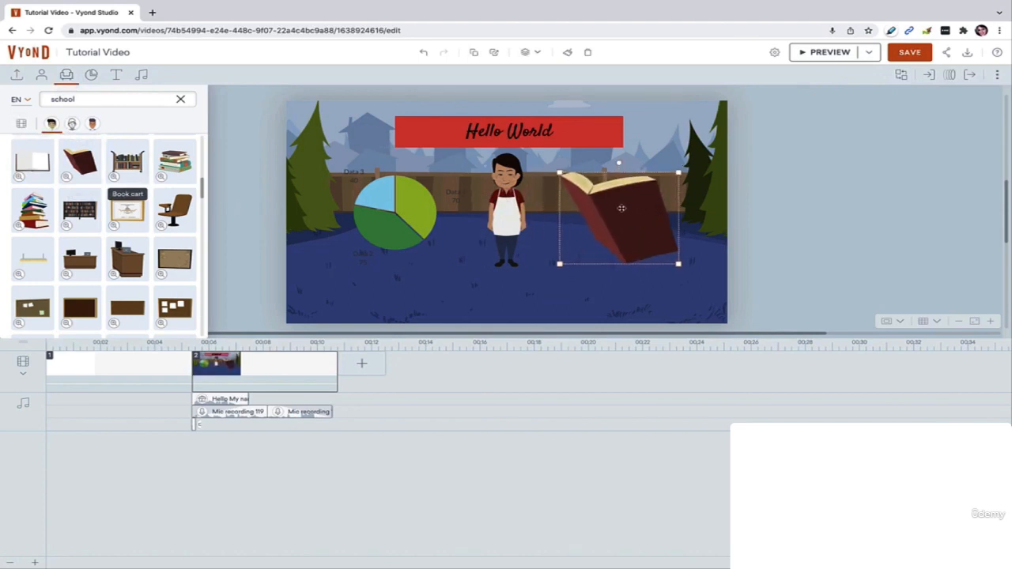
left_click(752, 166)
left_click(652, 193)
key("Delete")
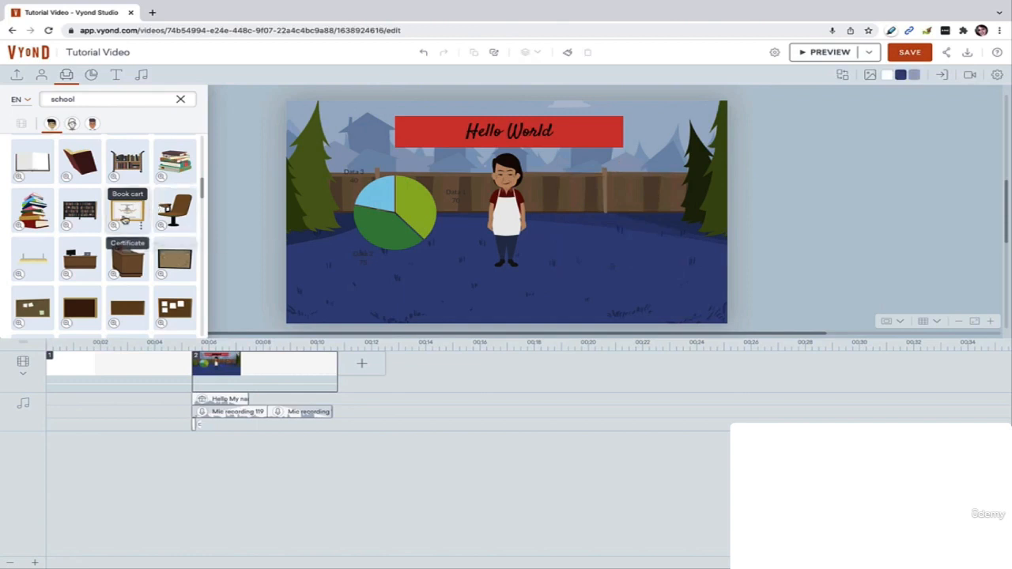
Step: Try out the red flask prop beside the character, delete it, and close the prop library after browsing it
scroll(124, 221, "down", 5)
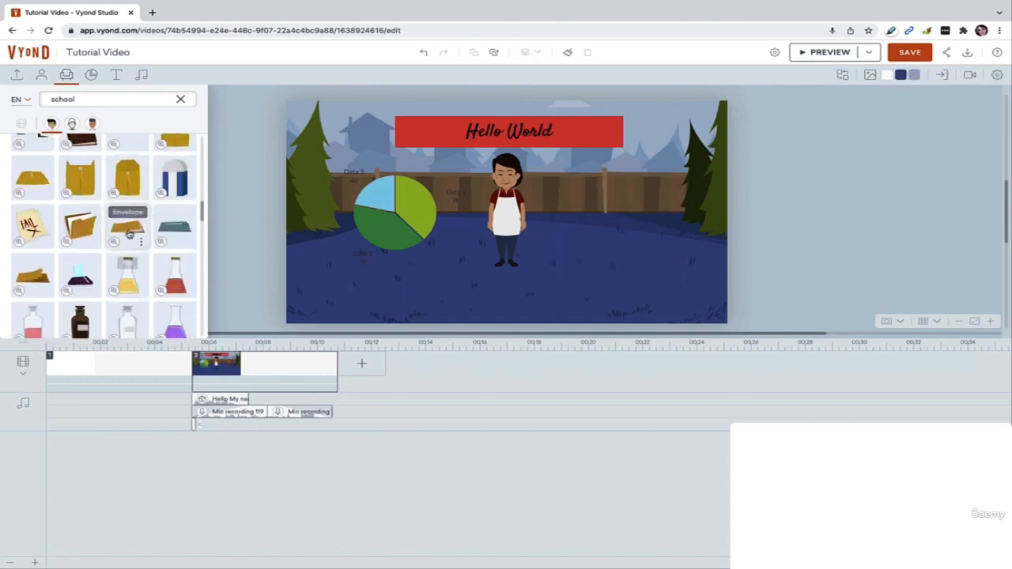
left_click_drag(173, 277, 553, 235)
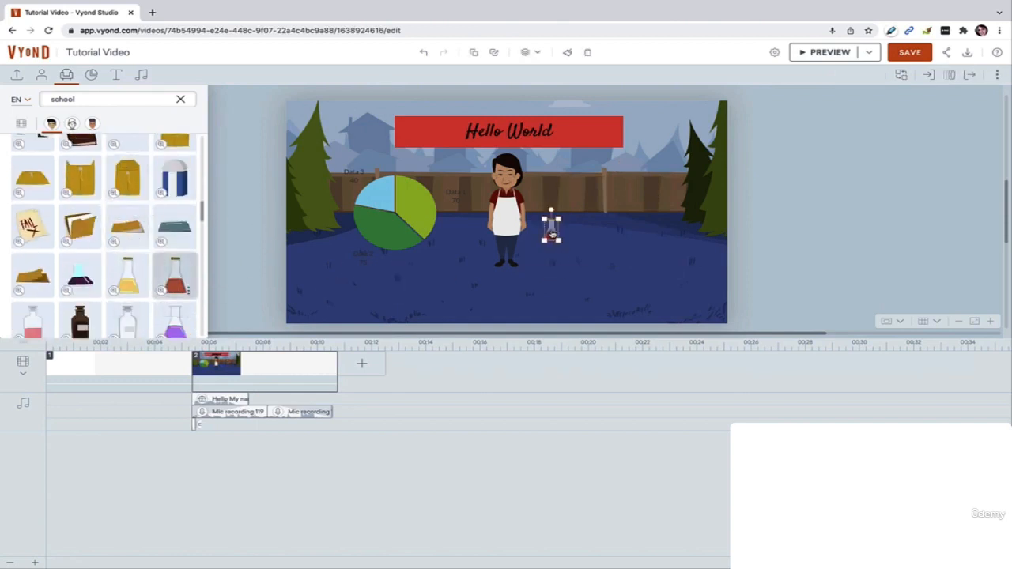
key("Delete")
scroll(163, 245, "down", 5)
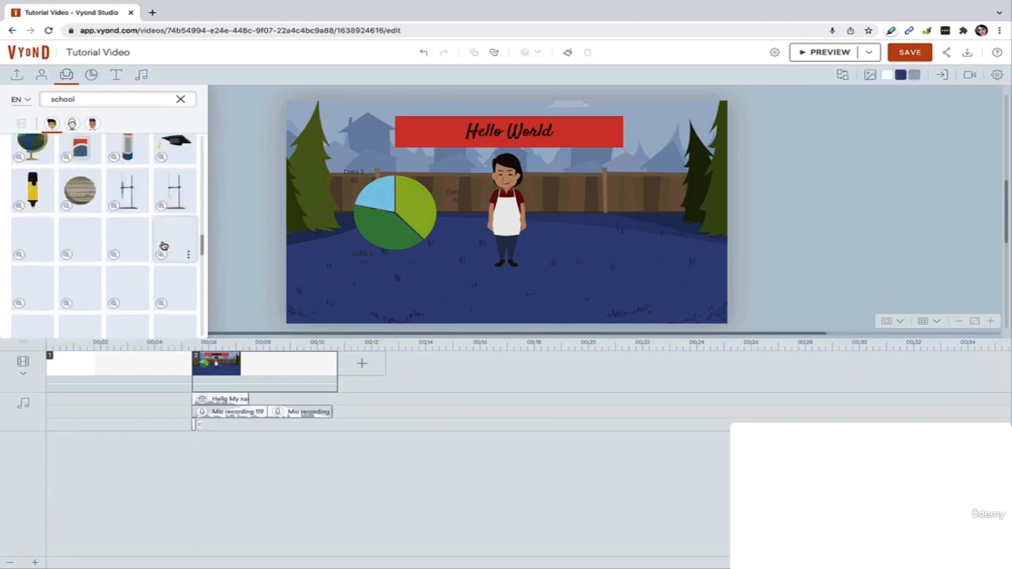
scroll(163, 245, "up", 5)
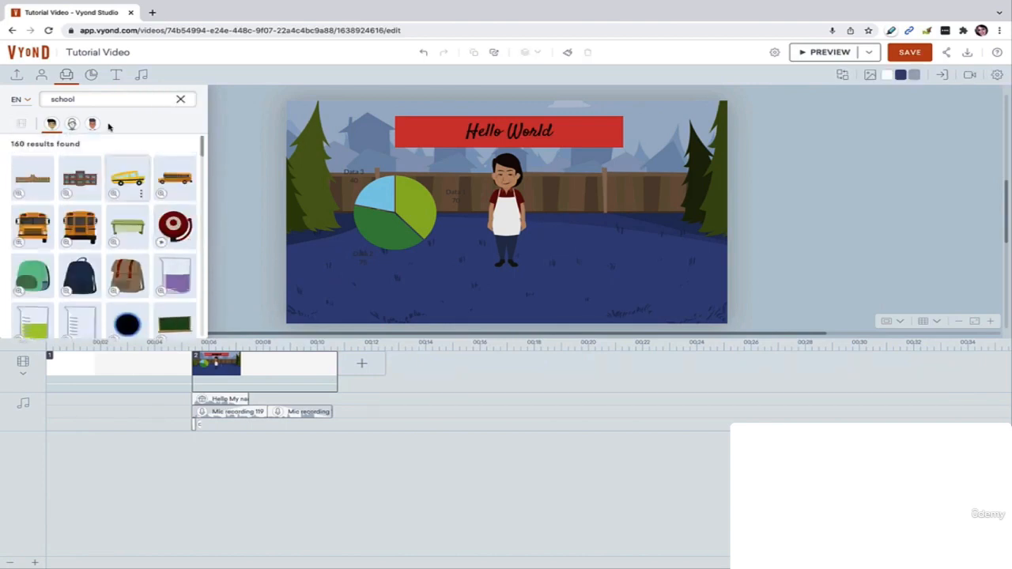
left_click(67, 75)
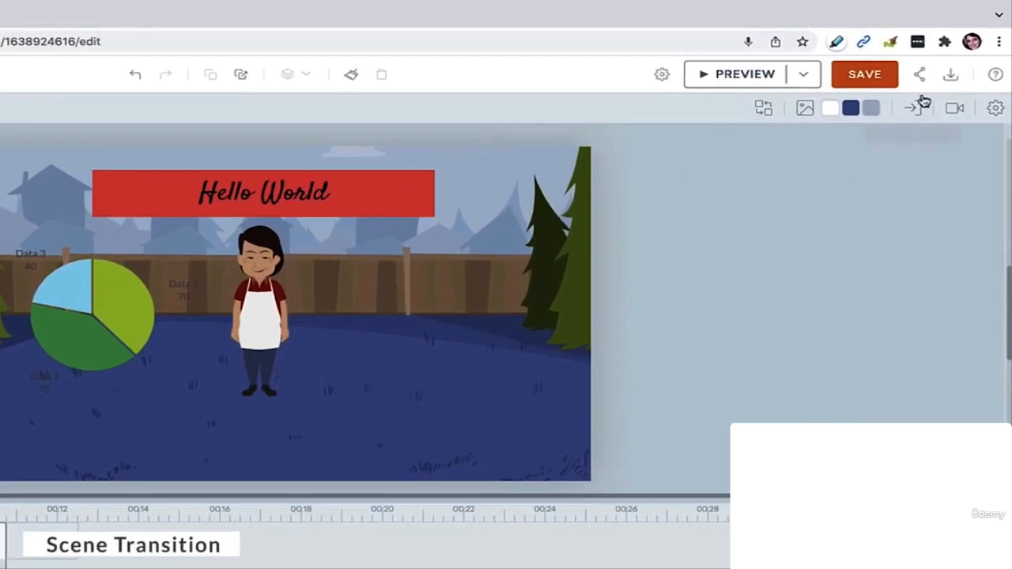
Step: Give the second scene the Motion Graphics - Rings transition with a duration of 3 seconds and save the video
left_click(916, 110)
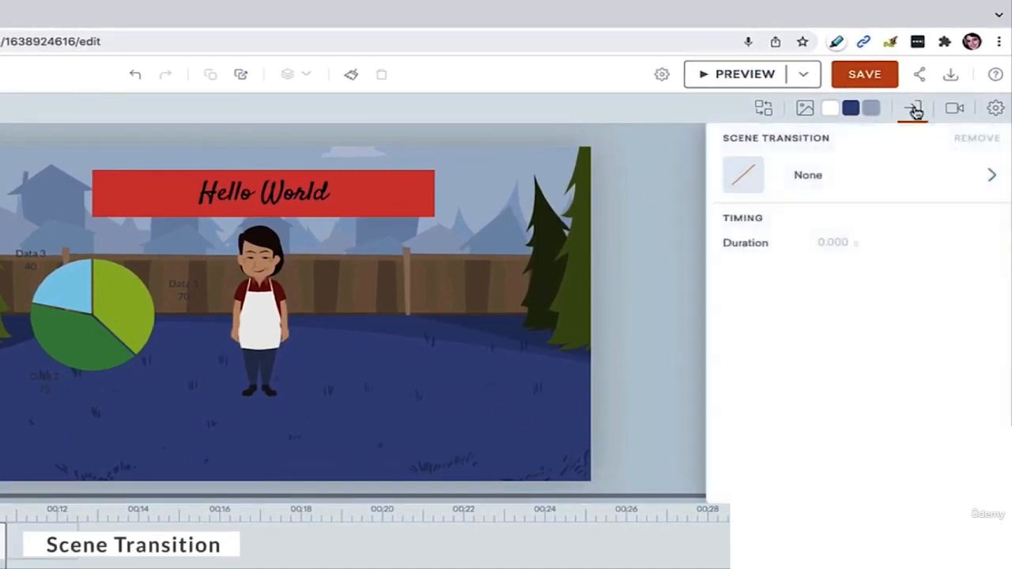
left_click(864, 187)
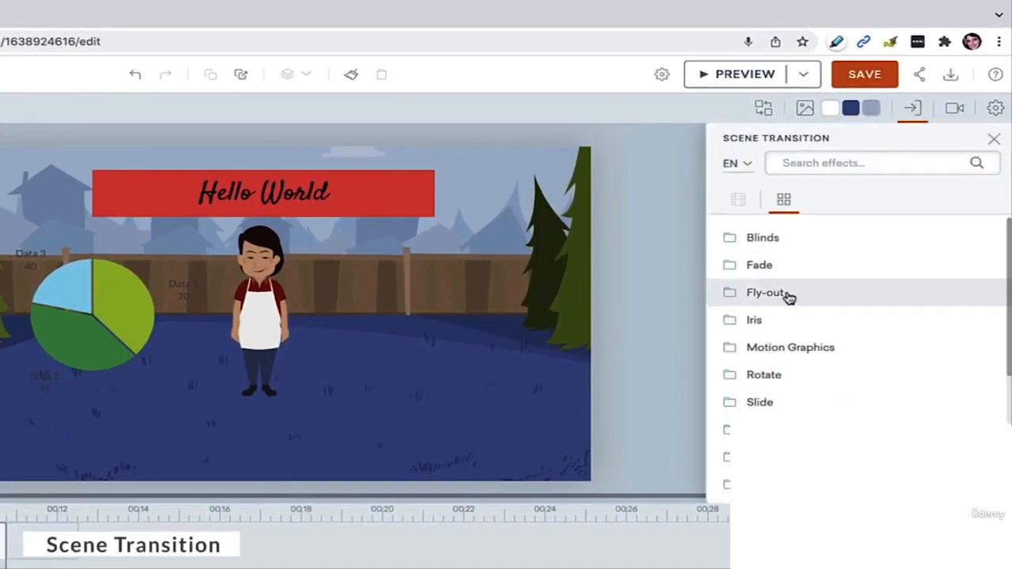
left_click(783, 349)
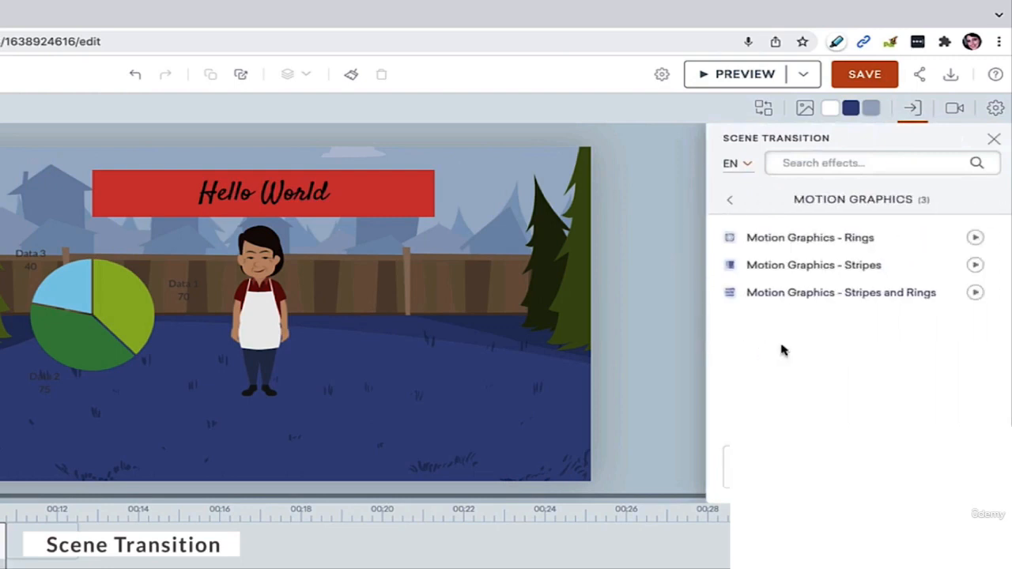
left_click(779, 242)
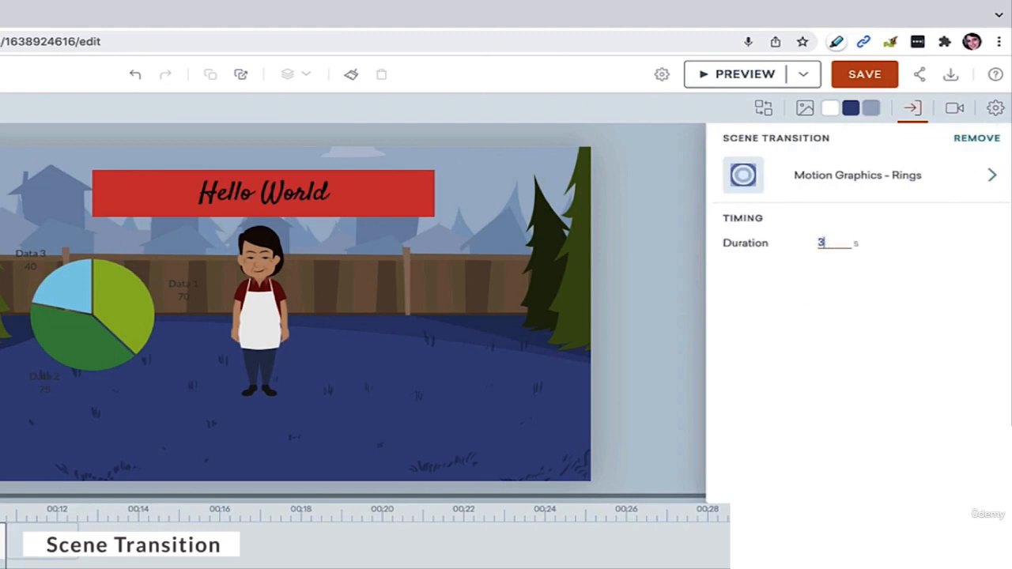
left_click(911, 108)
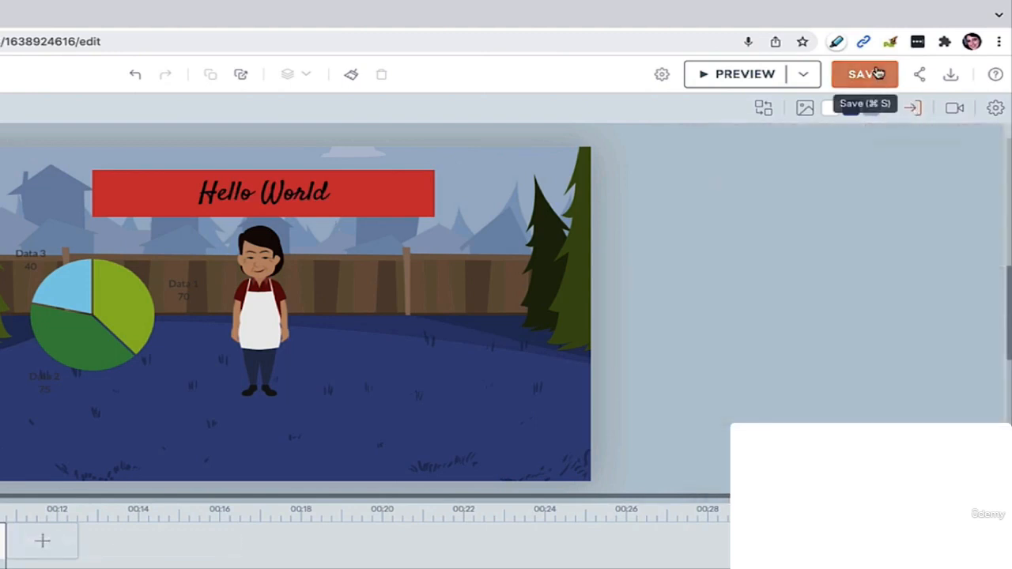
left_click(876, 73)
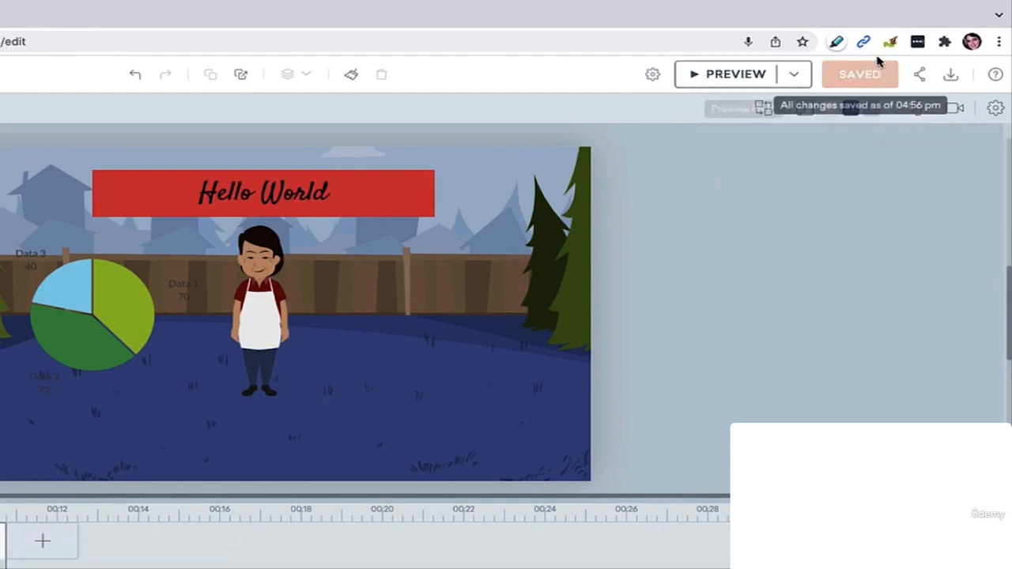
Step: Preview the video to check the second scene's transition, exit the preview, and remove the transition
left_click(705, 76)
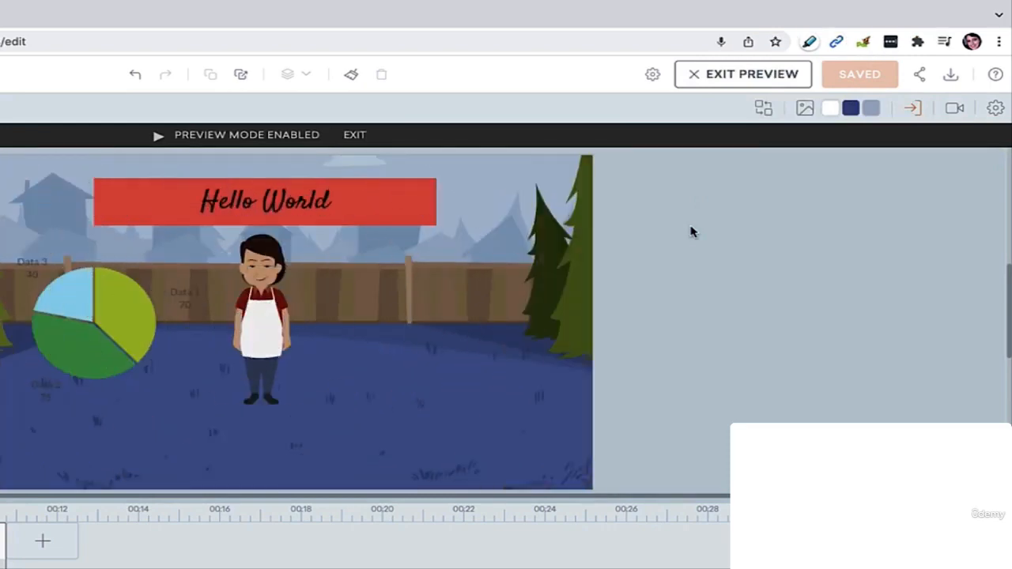
left_click(728, 79)
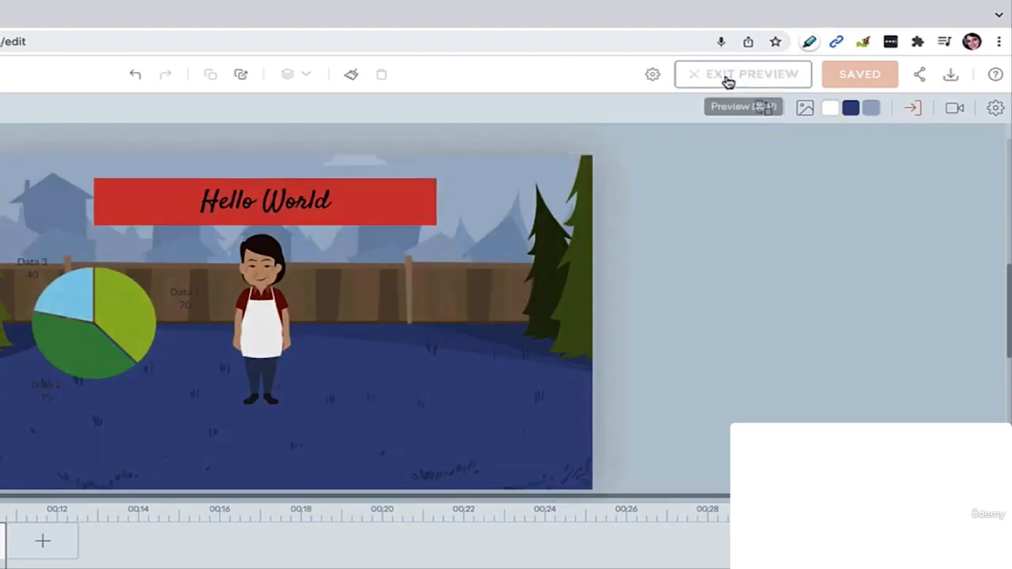
left_click(906, 113)
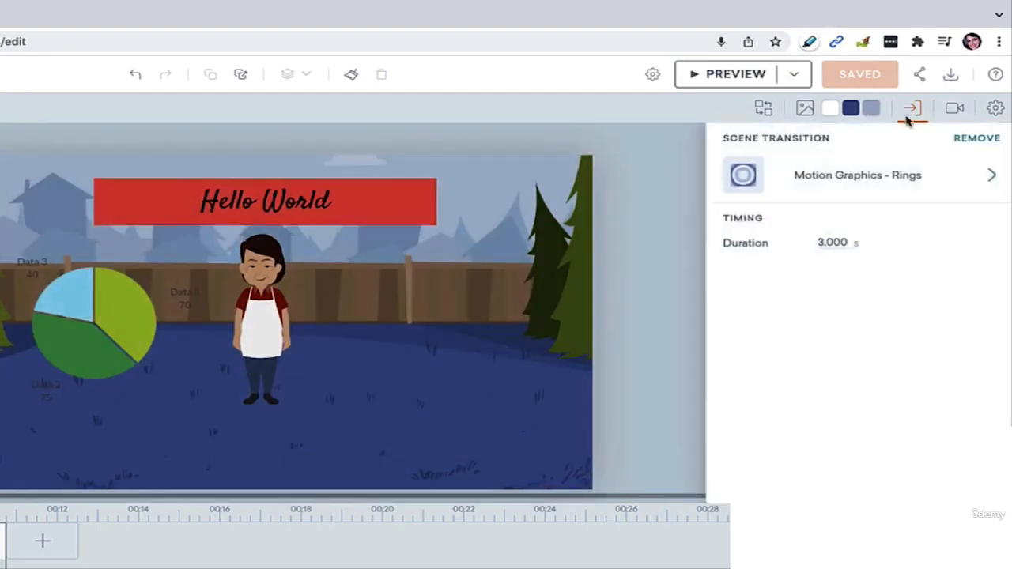
left_click(972, 139)
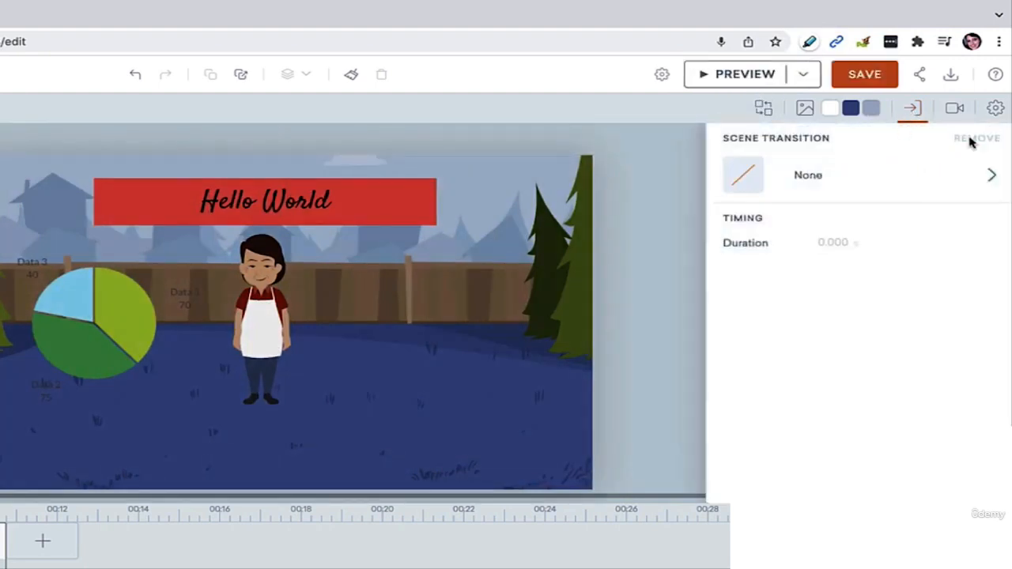
Step: Add a camera to the second scene
left_click(954, 109)
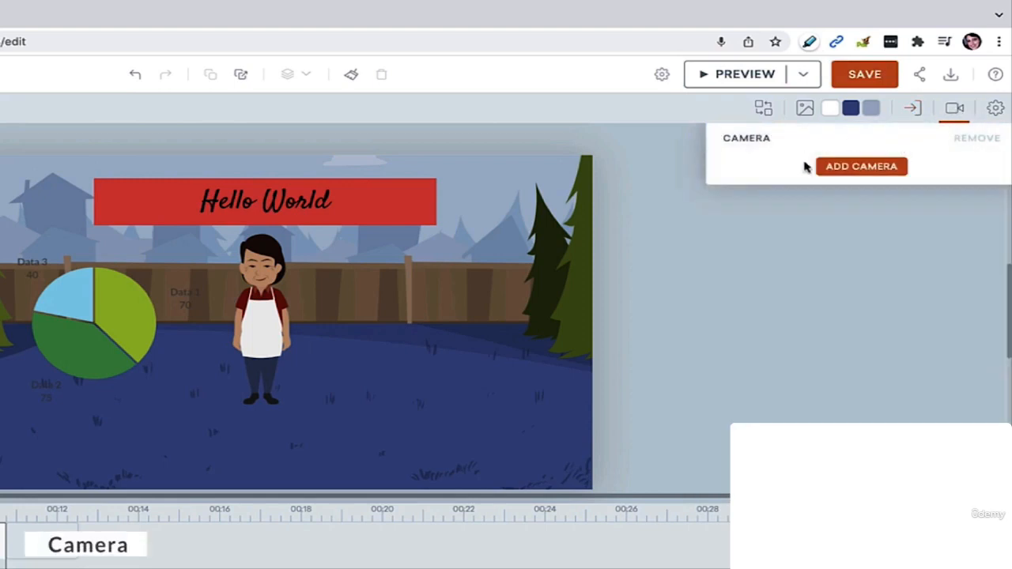
left_click(863, 165)
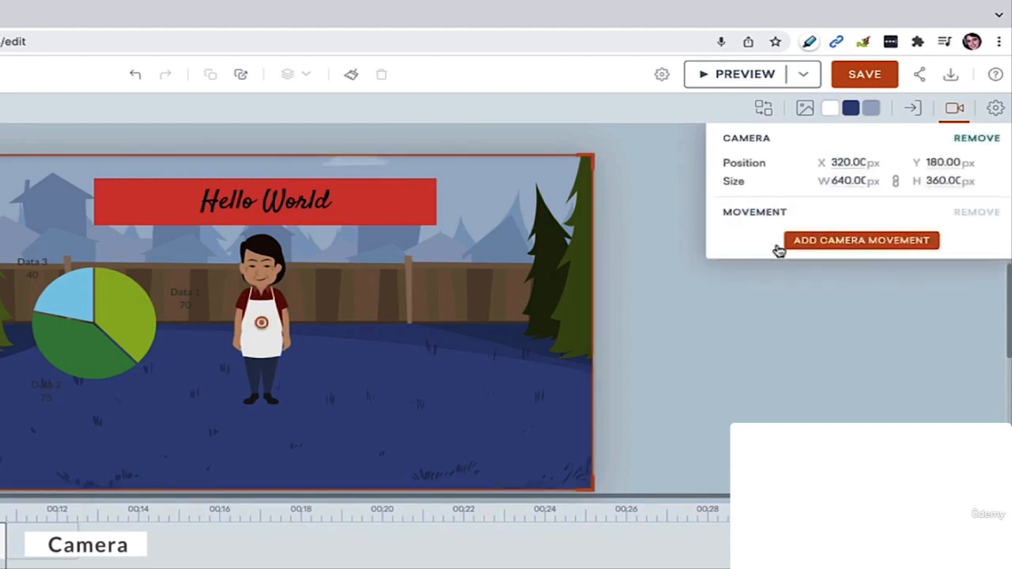
Step: Add a camera movement to the second scene ending on the character at about 235 × 132 px, with a delay of about 1 second
left_click(803, 240)
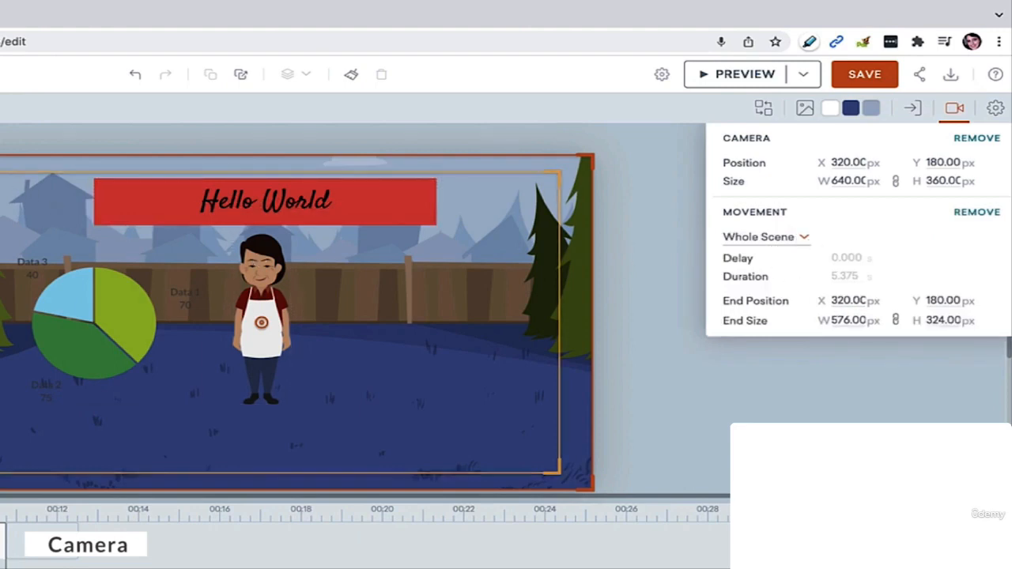
left_click_drag(0, 171, 165, 245)
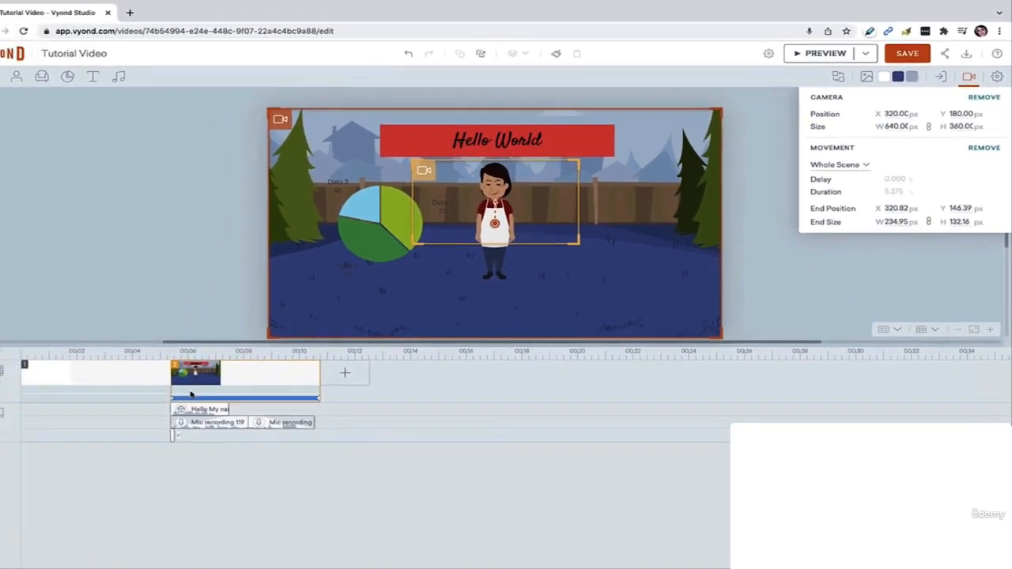
left_click_drag(170, 398, 221, 389)
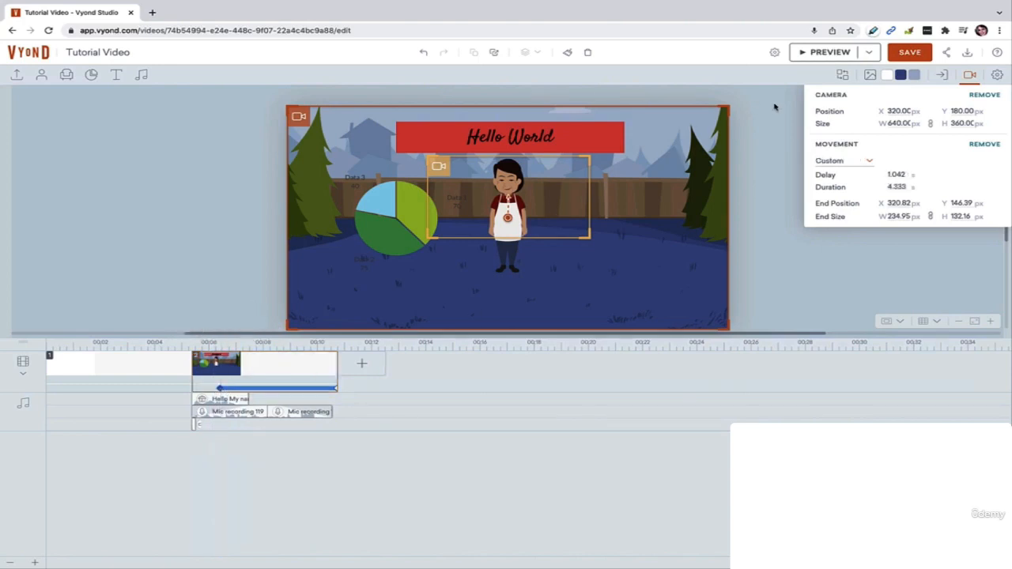
Step: Save the video, close the camera settings, and preview the second scene's camera movement
left_click(908, 52)
left_click(970, 74)
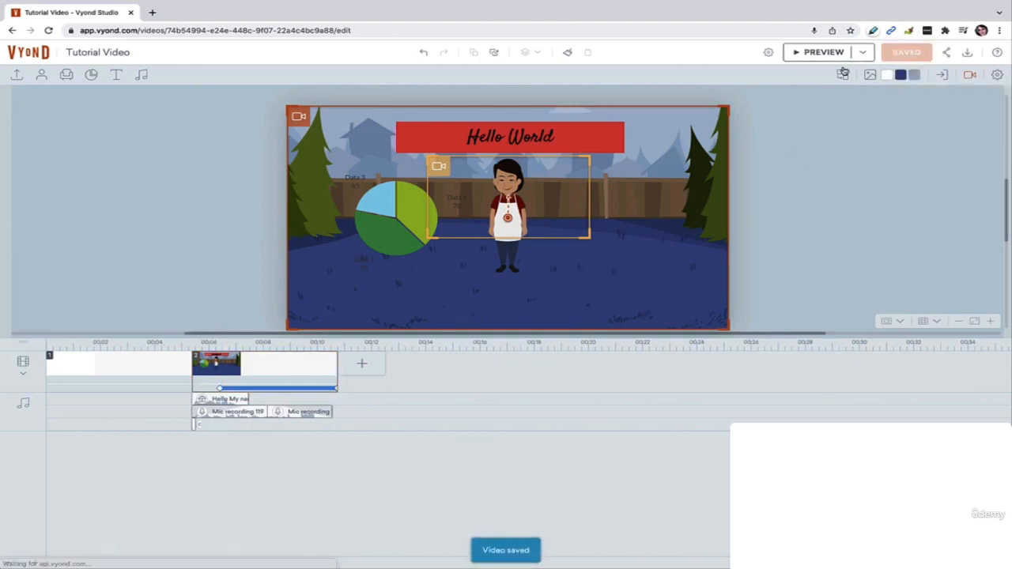
left_click(797, 54)
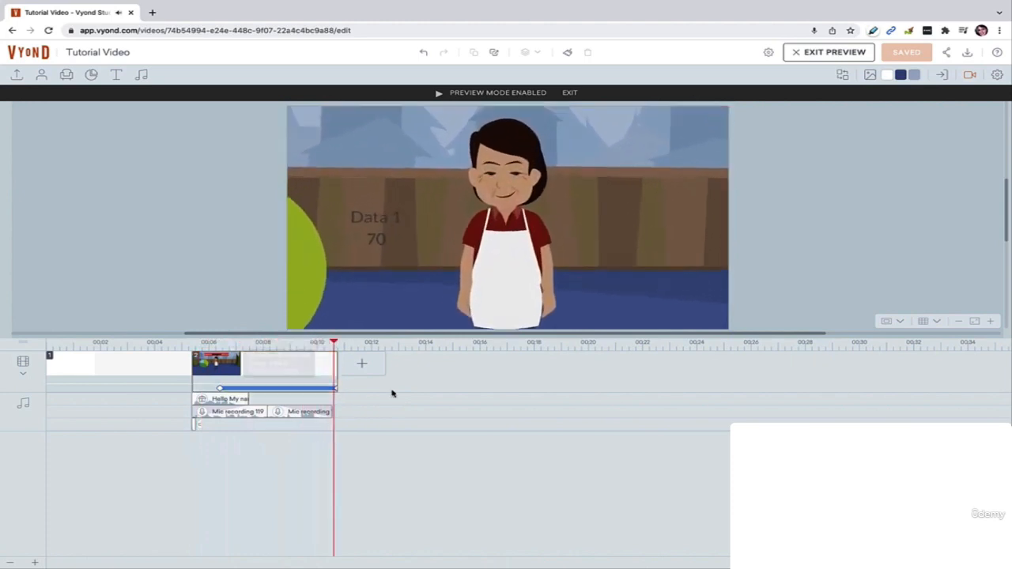
Step: Create a third scene as a continuation of the second scene
left_click(277, 374)
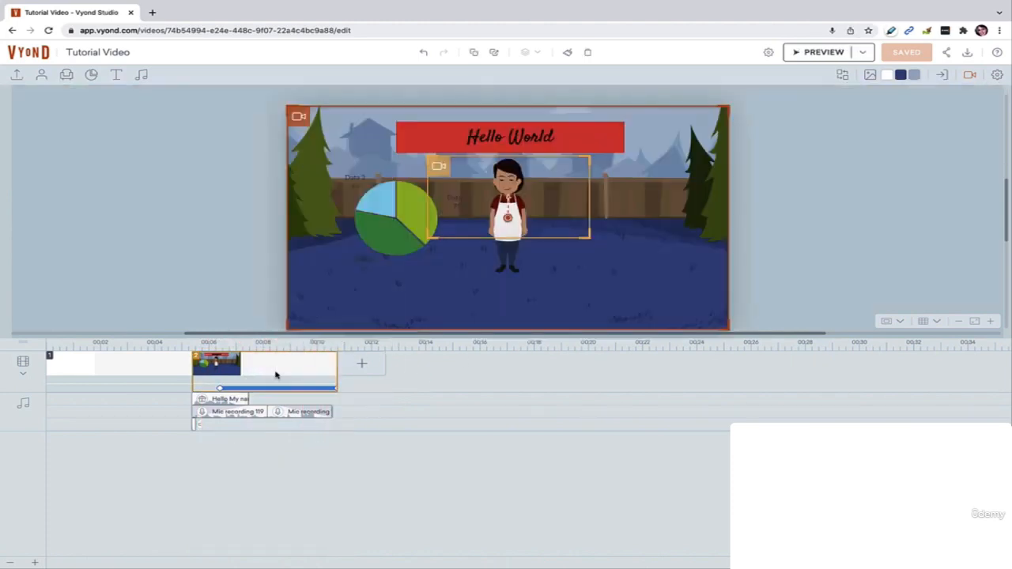
right_click(277, 375)
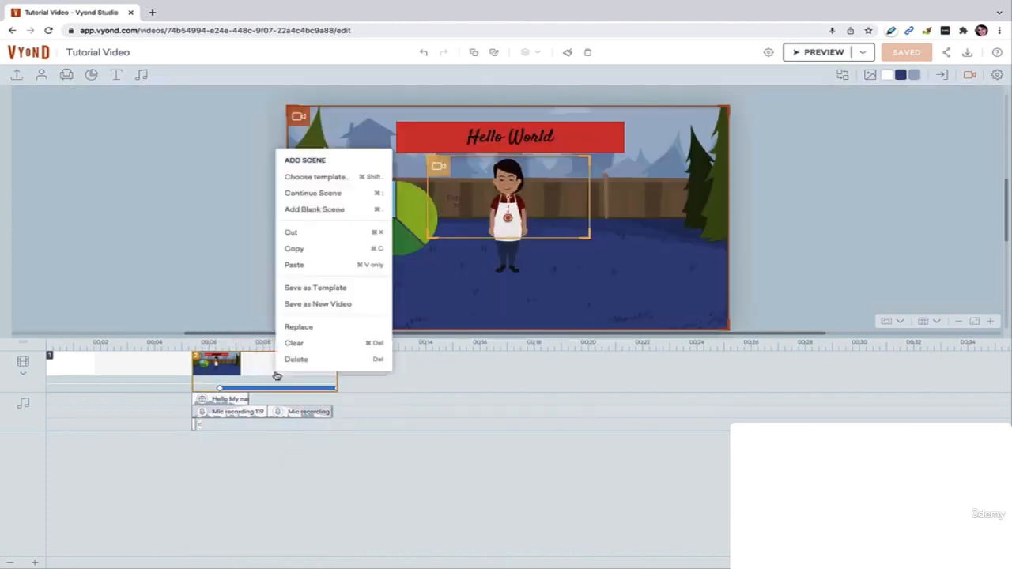
left_click(313, 195)
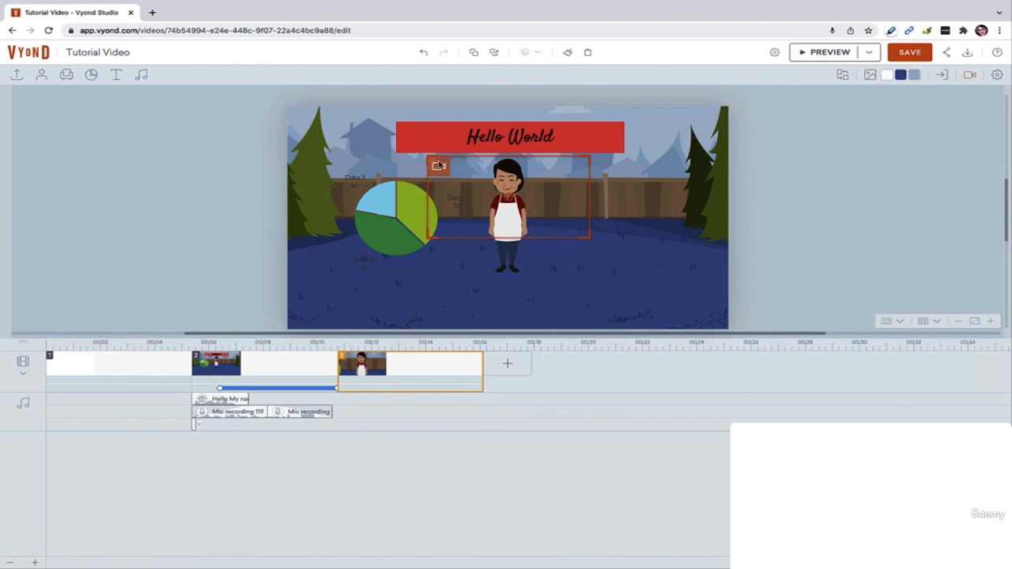
Step: Add a camera movement to the third scene that zooms out to the full 640 × 360 px frame
left_click(970, 74)
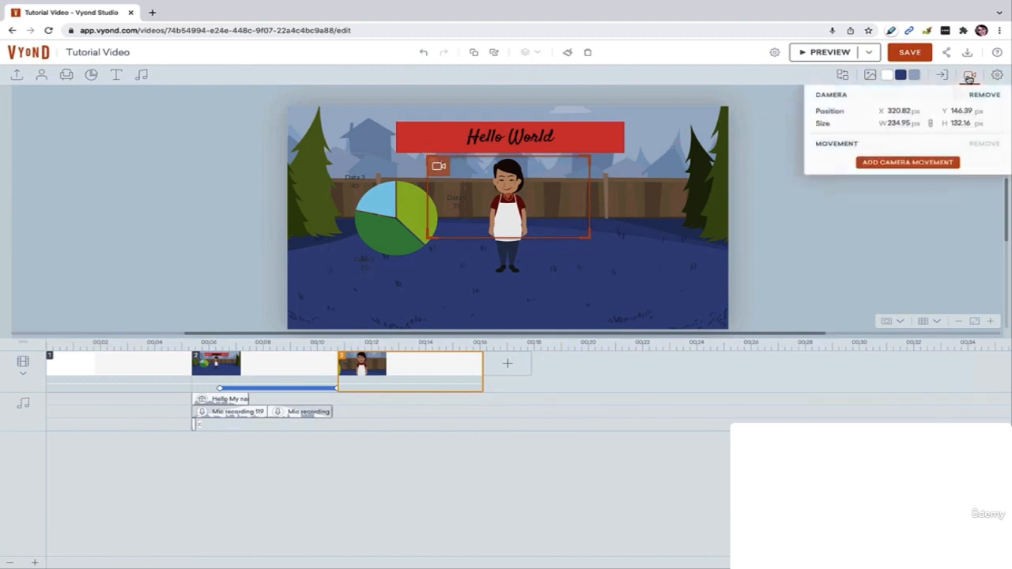
left_click(887, 166)
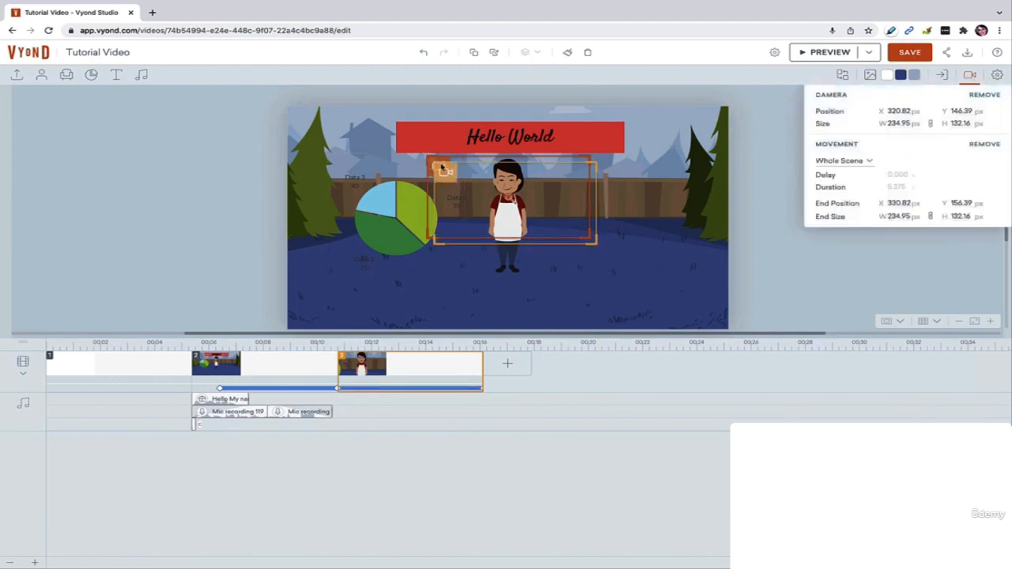
left_click_drag(434, 162, 289, 136)
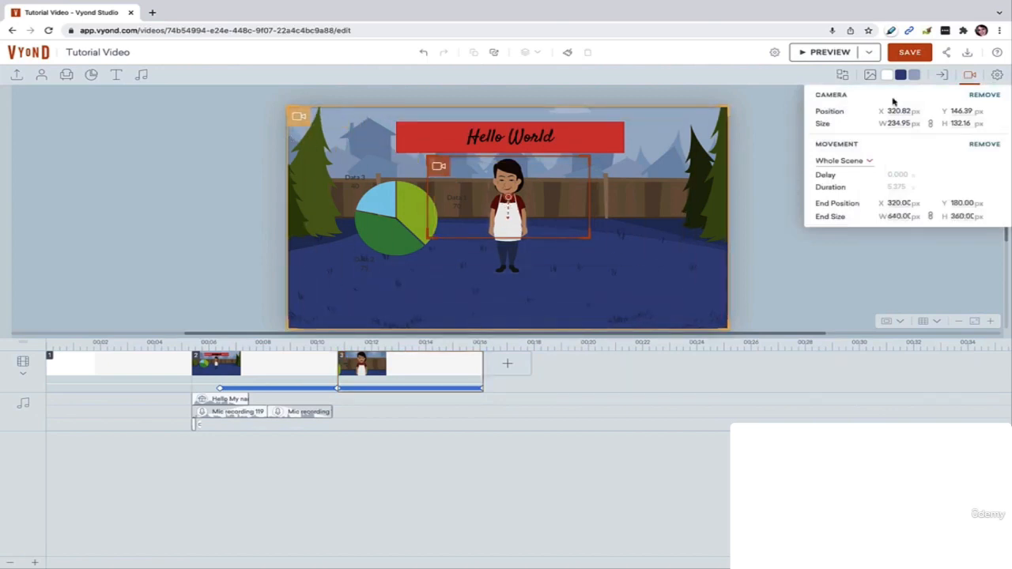
Step: Close the third scene's camera settings, save the video, and preview it
left_click(970, 74)
left_click(912, 51)
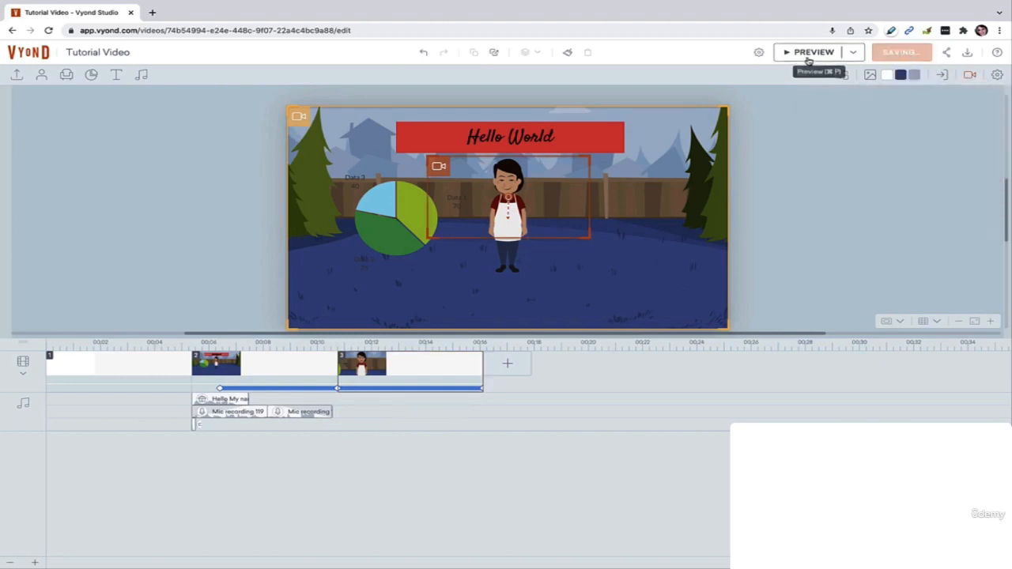
left_click(809, 55)
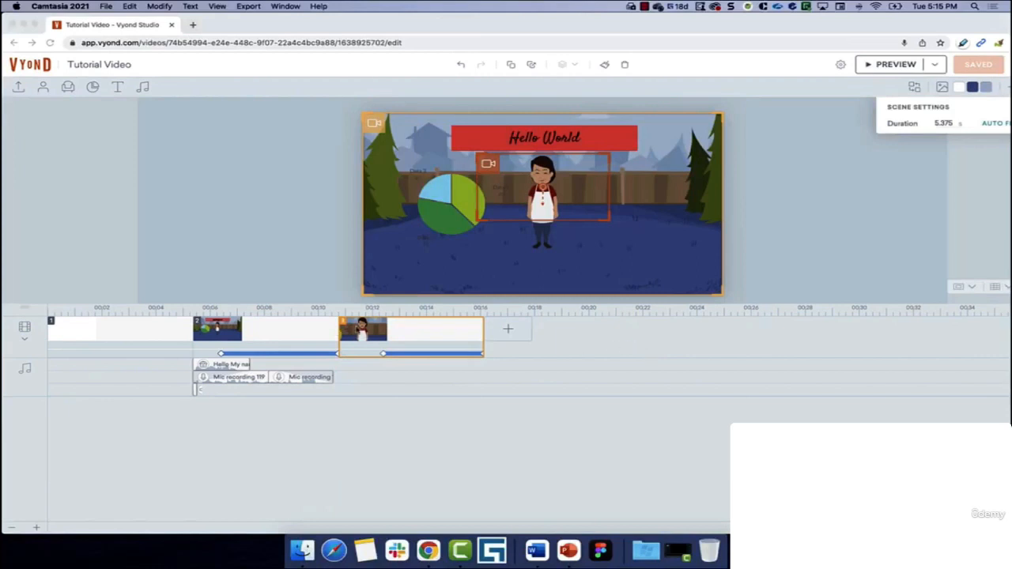
Step: Start the third scene's camera movement at about 00:12 on the timeline, preview both camera movements, and exit the preview
left_click(385, 355)
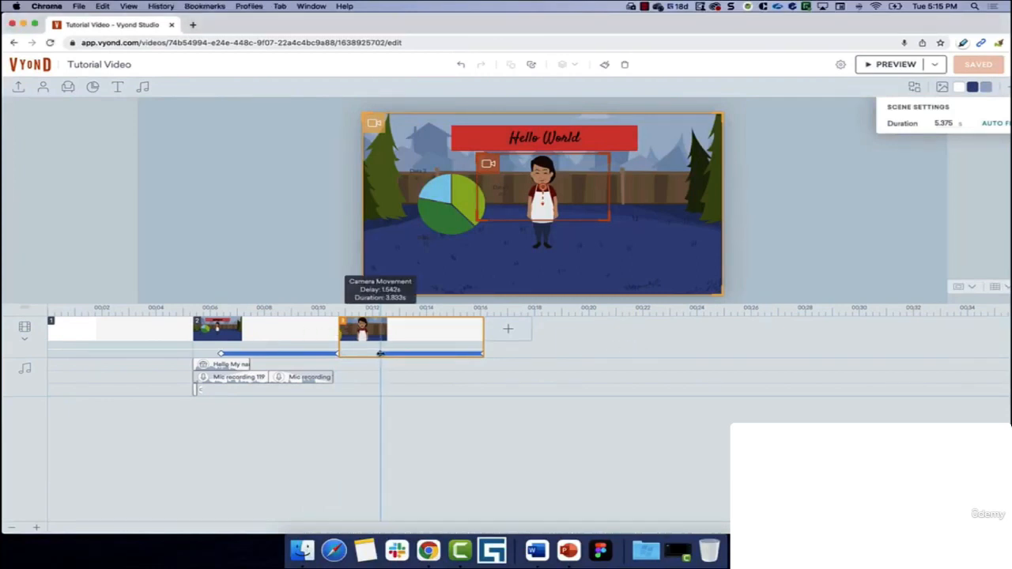
left_click_drag(349, 353, 369, 354)
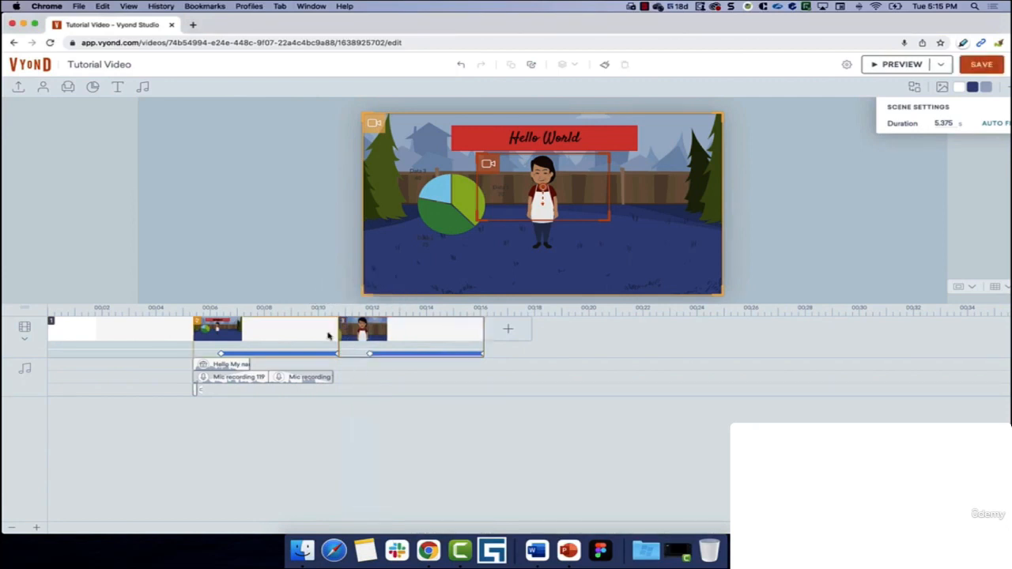
left_click(884, 64)
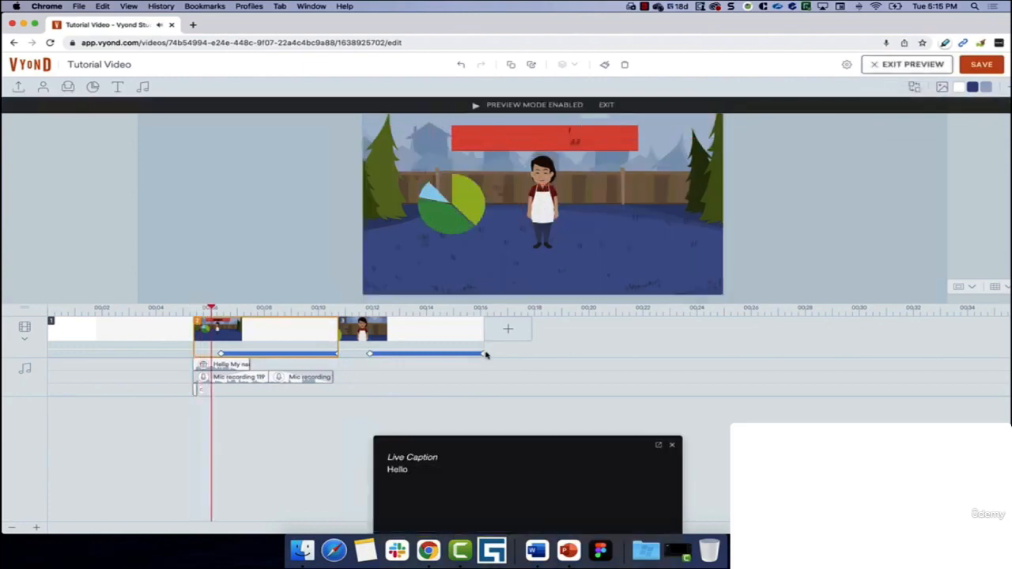
left_click(673, 445)
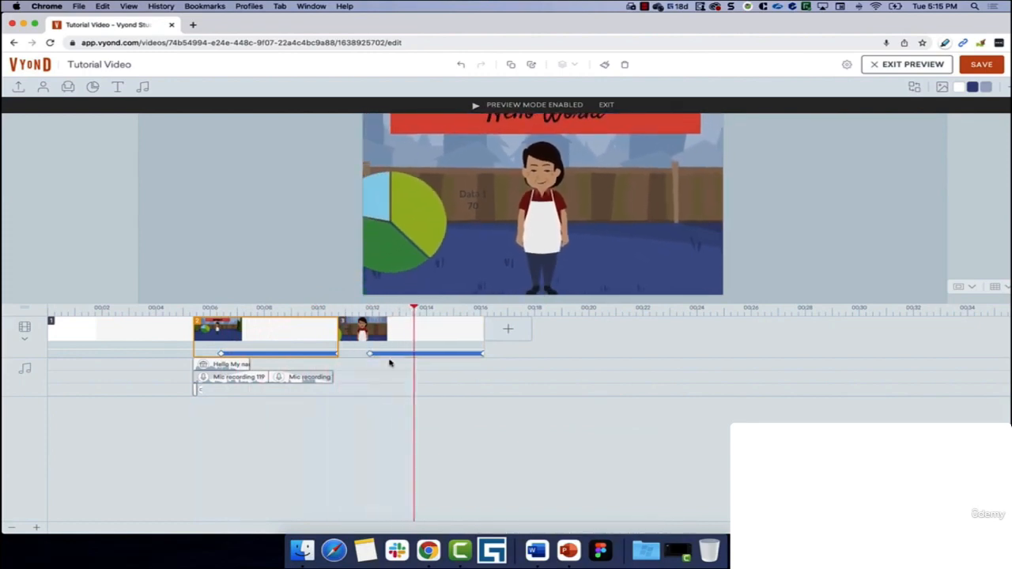
mouse_move(700, 238)
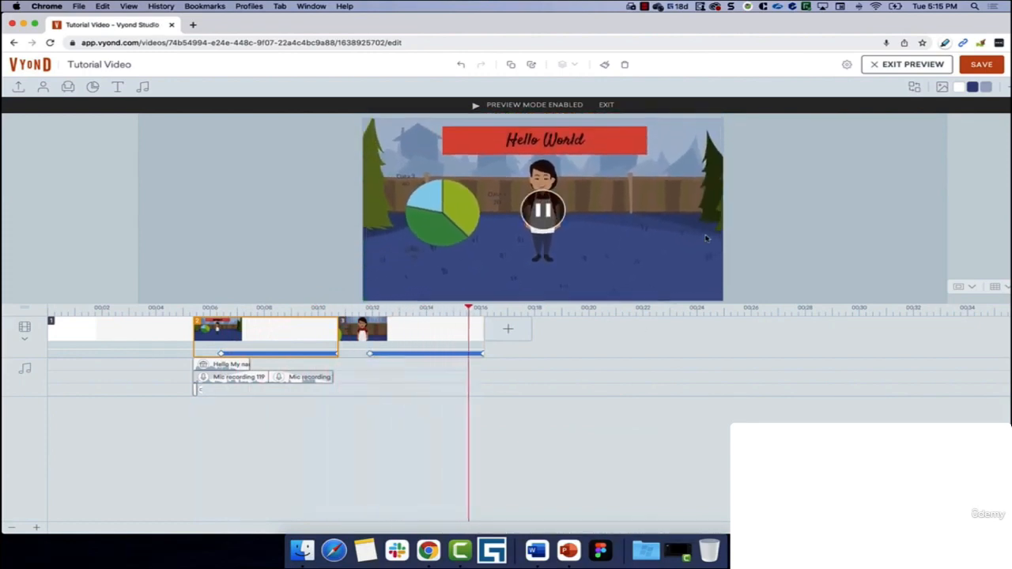
left_click(607, 106)
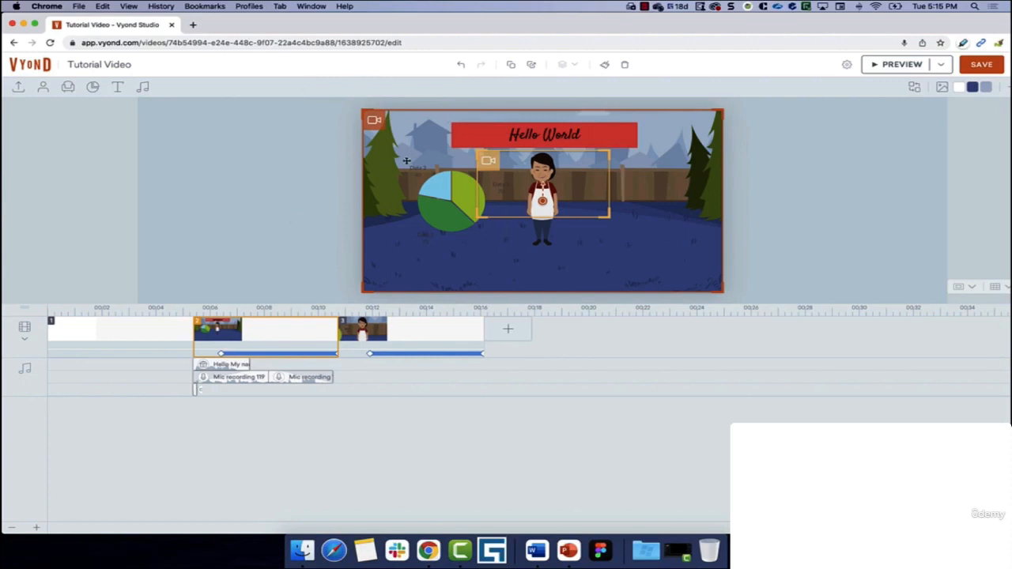
scroll(405, 161, "down", 3)
scroll(427, 166, "up", 4)
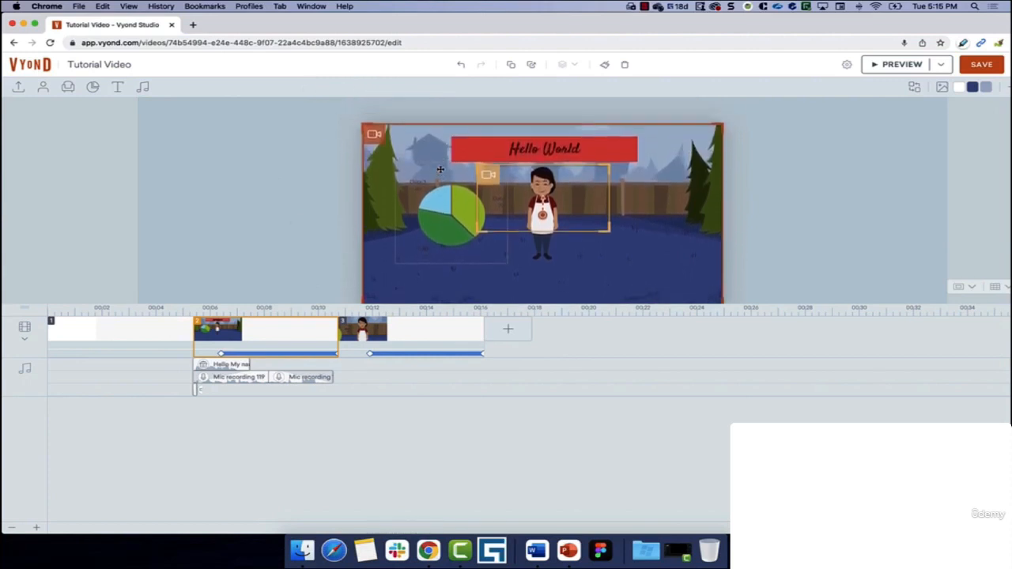
scroll(441, 168, "down", 3)
scroll(440, 168, "up", 3)
scroll(441, 168, "down", 2)
scroll(440, 169, "up", 2)
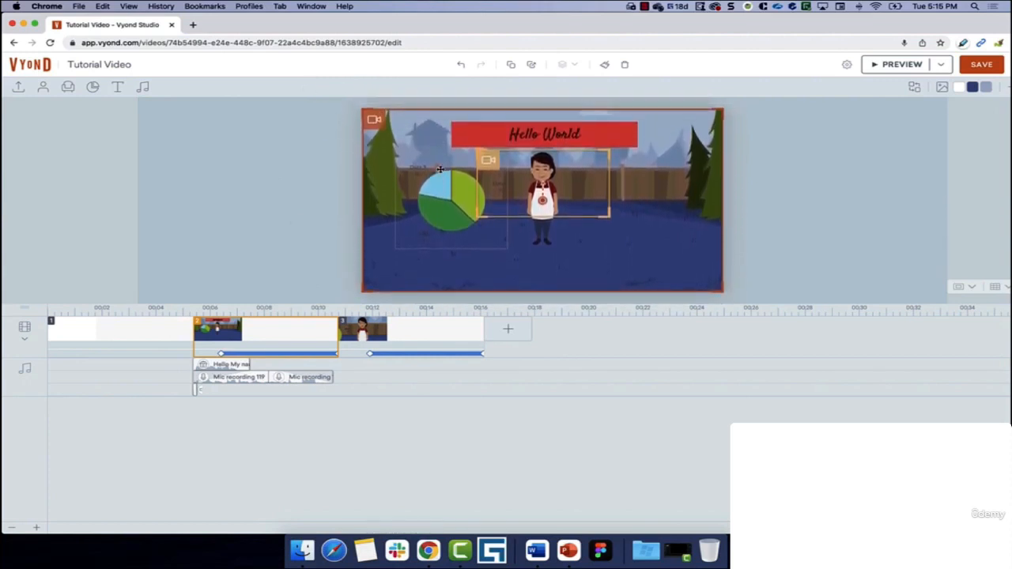
scroll(441, 169, "up", 1)
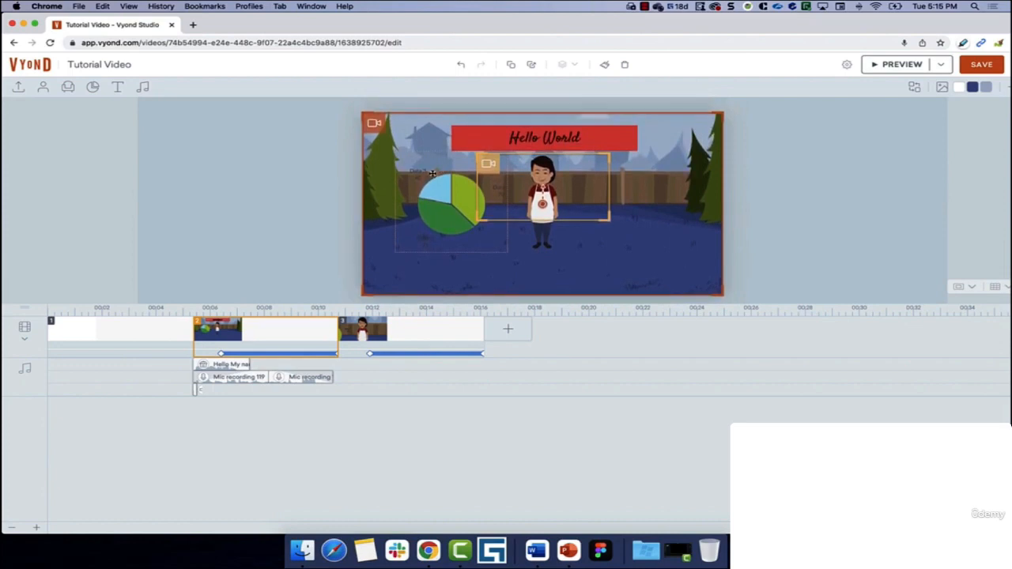
Step: Move the second scene's pie chart off the stage, beside the left edge of the camera frame, and deselect it
left_click(441, 209)
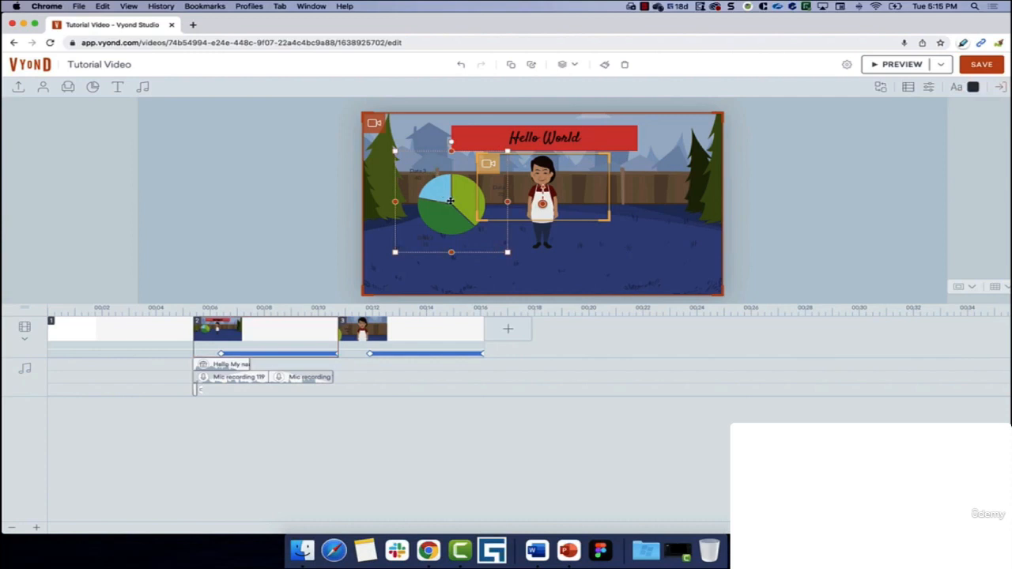
left_click_drag(441, 201, 277, 201)
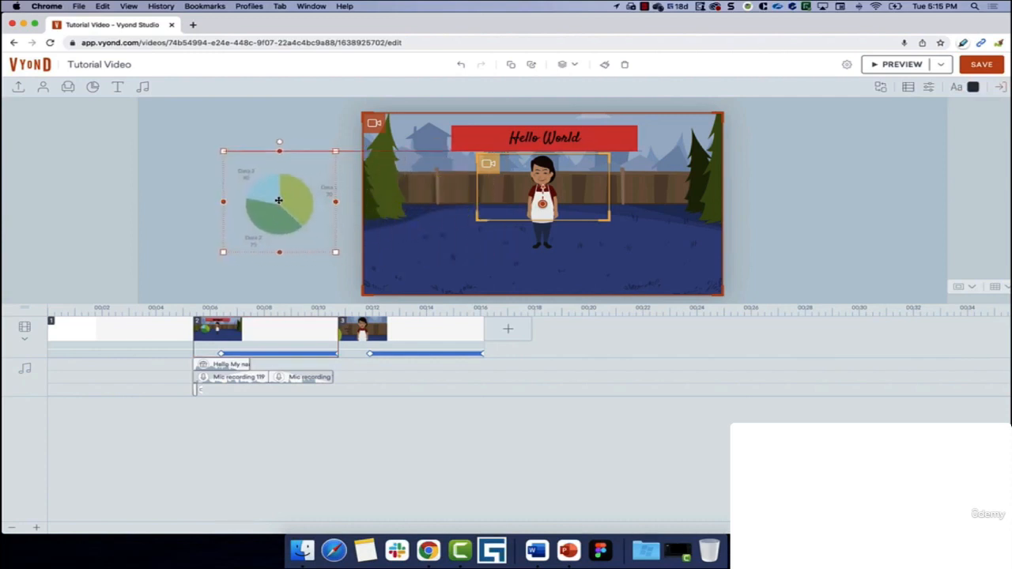
left_click(743, 209)
left_click(327, 187)
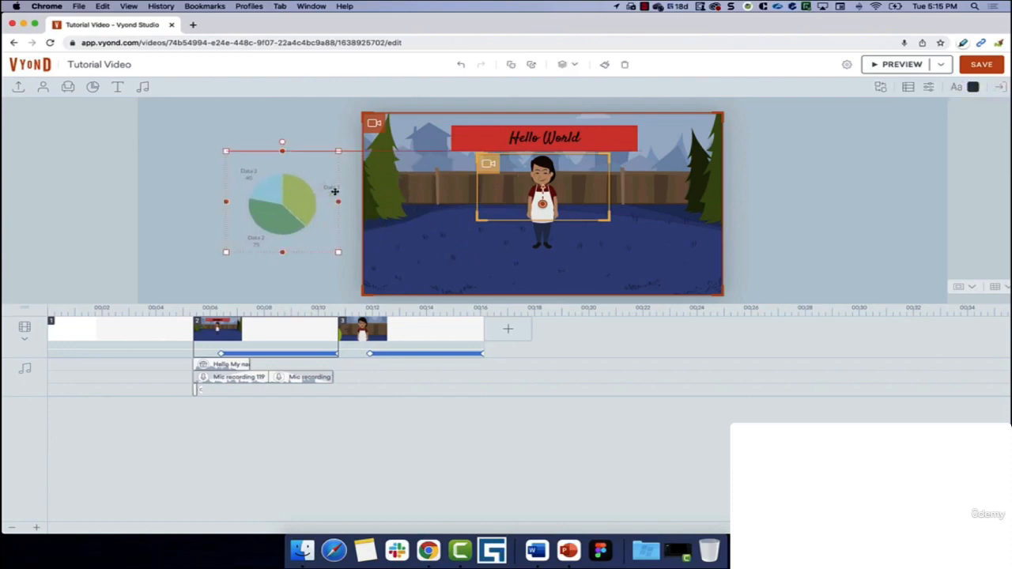
left_click_drag(279, 200, 320, 89)
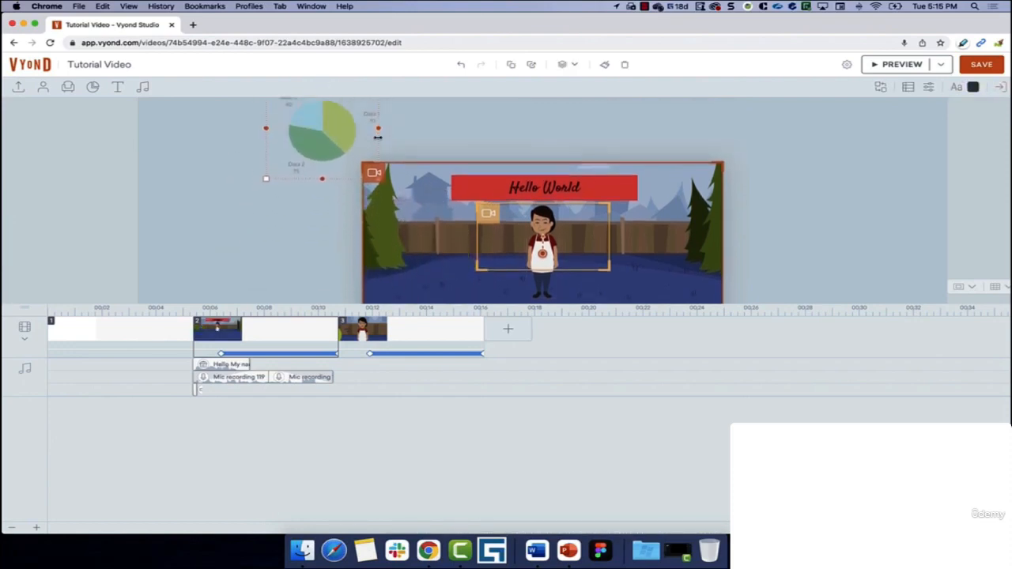
left_click_drag(329, 171, 322, 271)
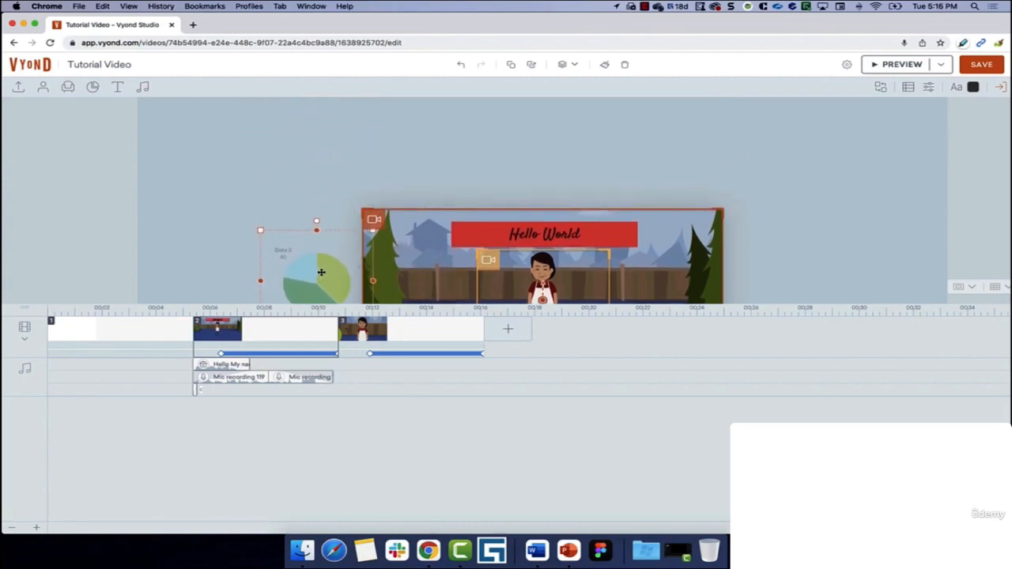
left_click_drag(326, 188, 320, 204)
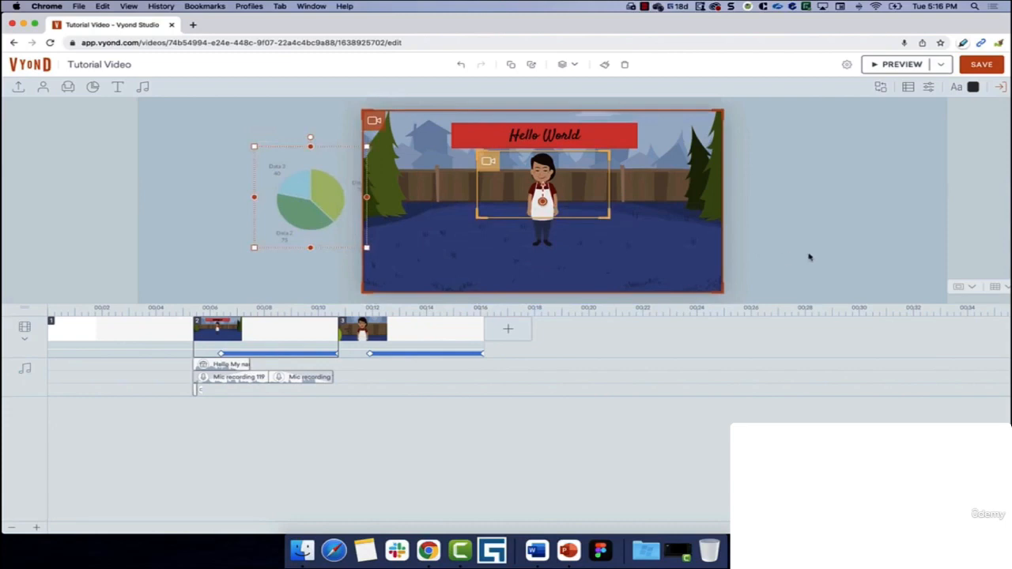
left_click(810, 257)
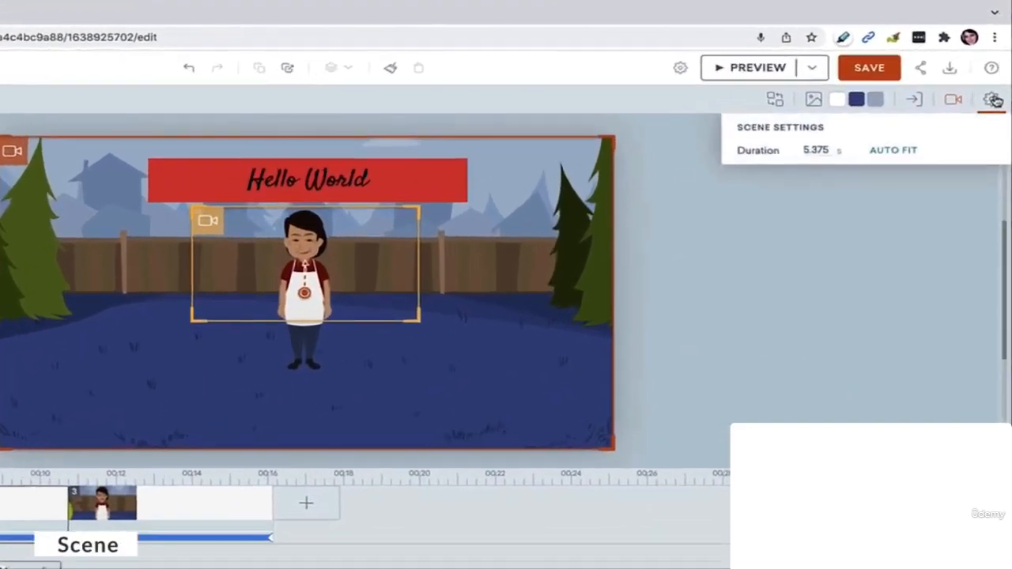
Step: Show the scene settings, try a 5-second duration for the third scene, and extend the scene to 5.5 seconds
left_click(994, 87)
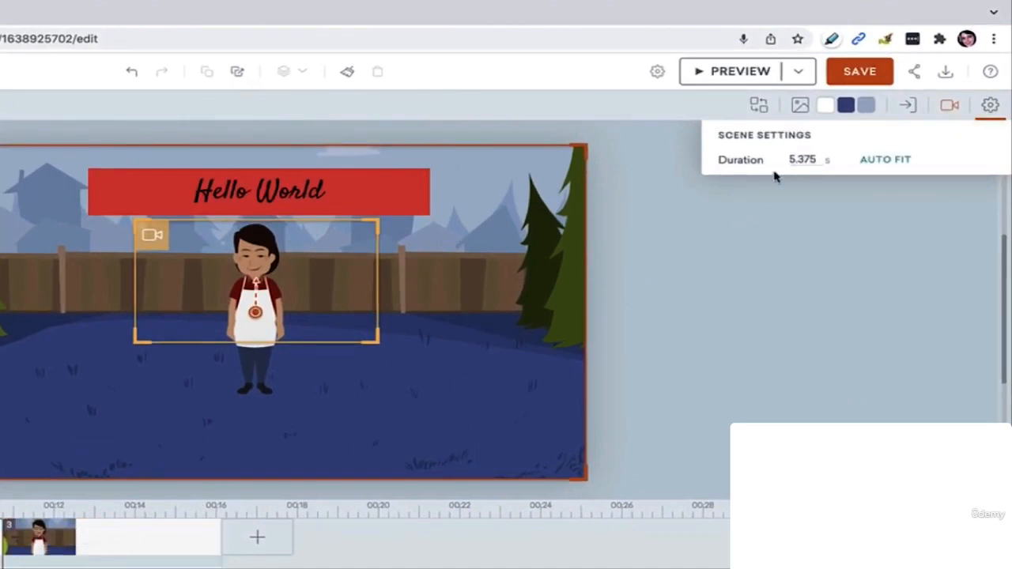
left_click(203, 543)
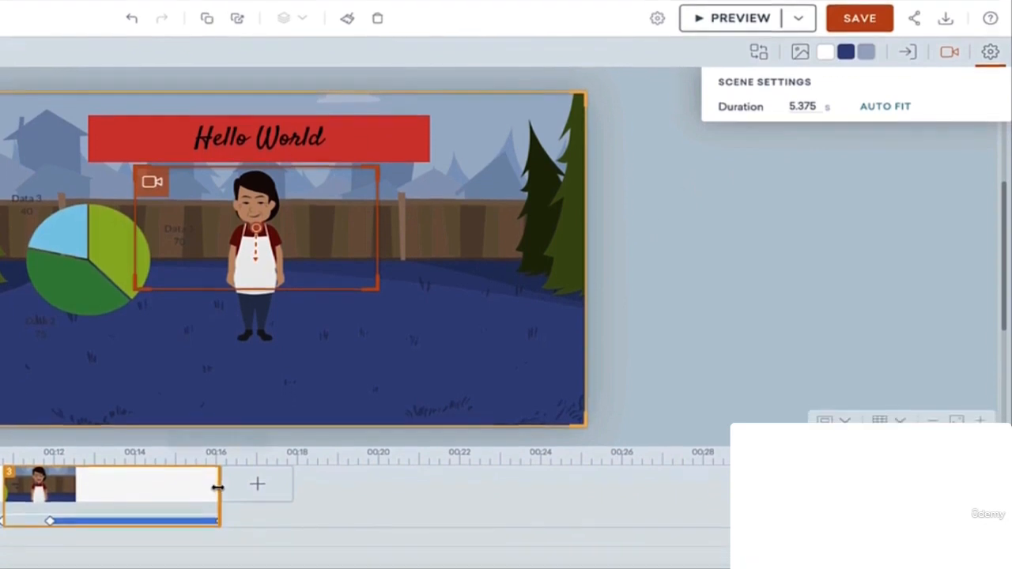
left_click_drag(218, 487, 202, 525)
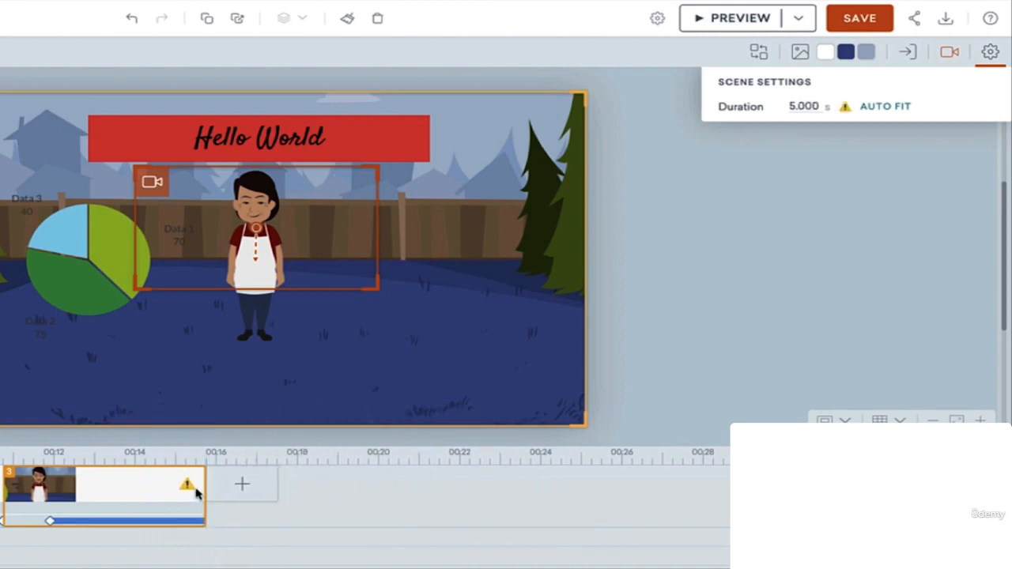
mouse_move(183, 489)
left_click_drag(205, 500, 225, 504)
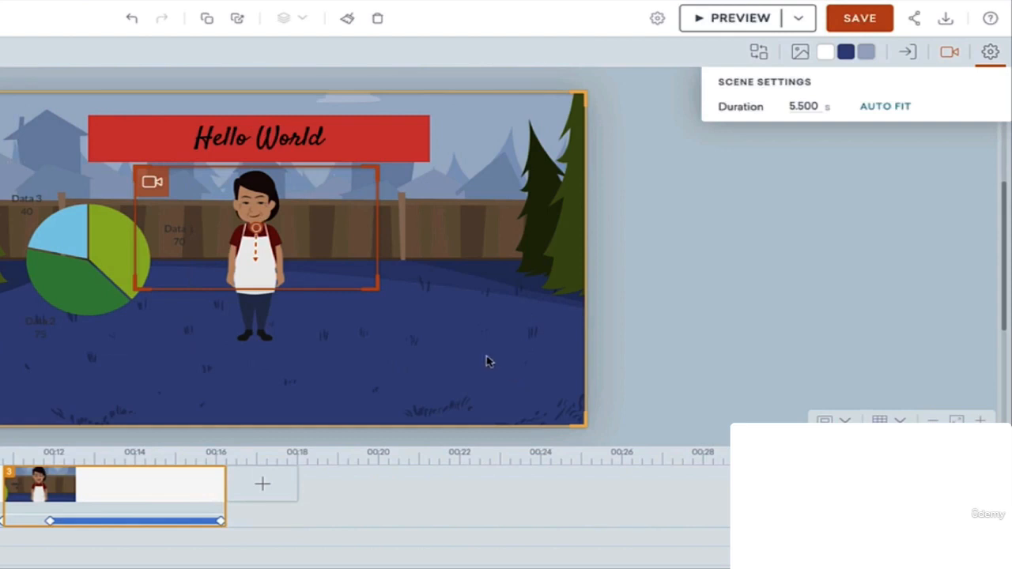
double_click(816, 106)
left_click(743, 170)
left_click(863, 133)
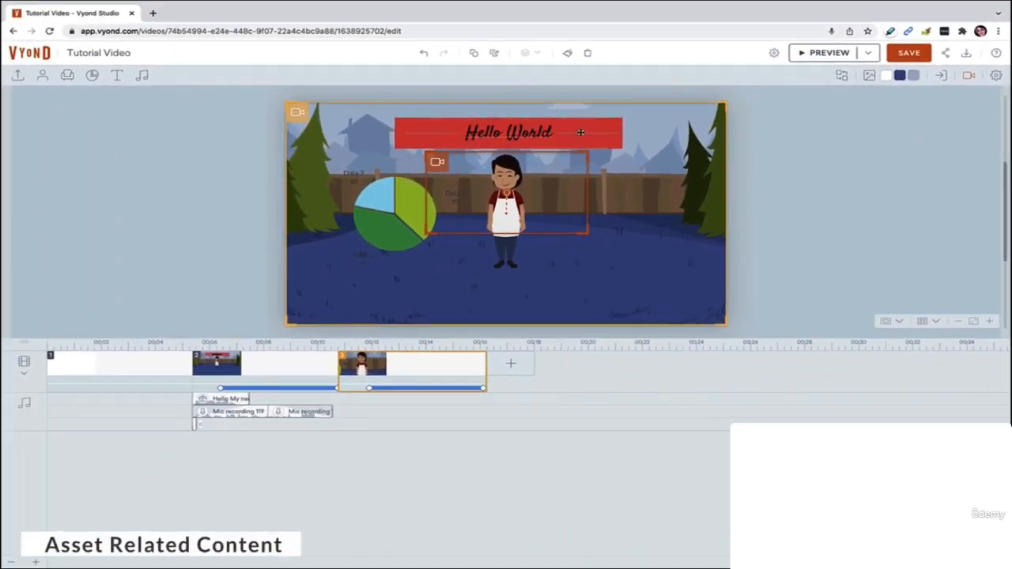
Step: Give the woman the Cooking & Catering action of preparing food at a counter, and move the pie chart off the stage
left_click(536, 135)
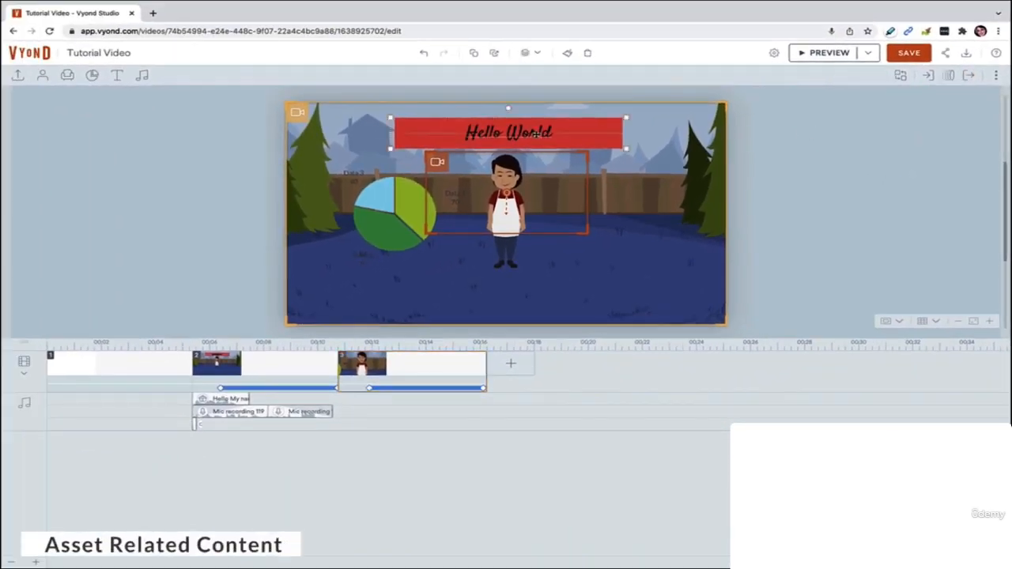
left_click(506, 172)
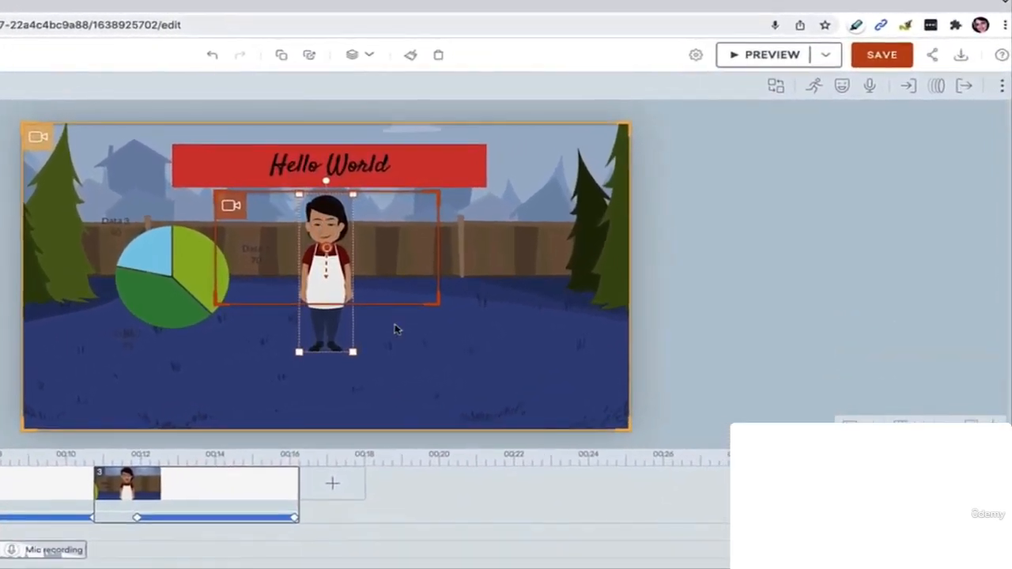
left_click(816, 89)
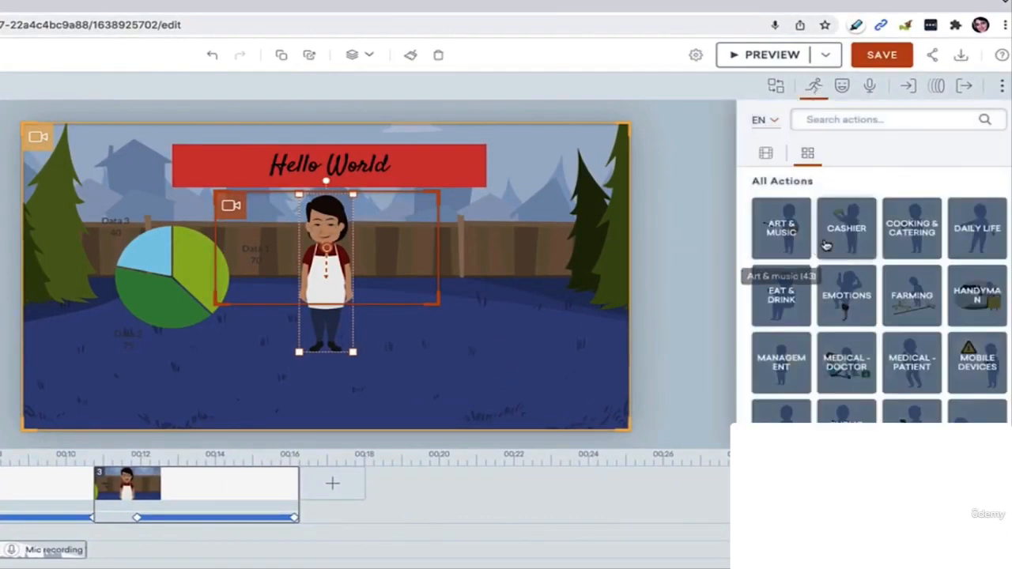
left_click(922, 244)
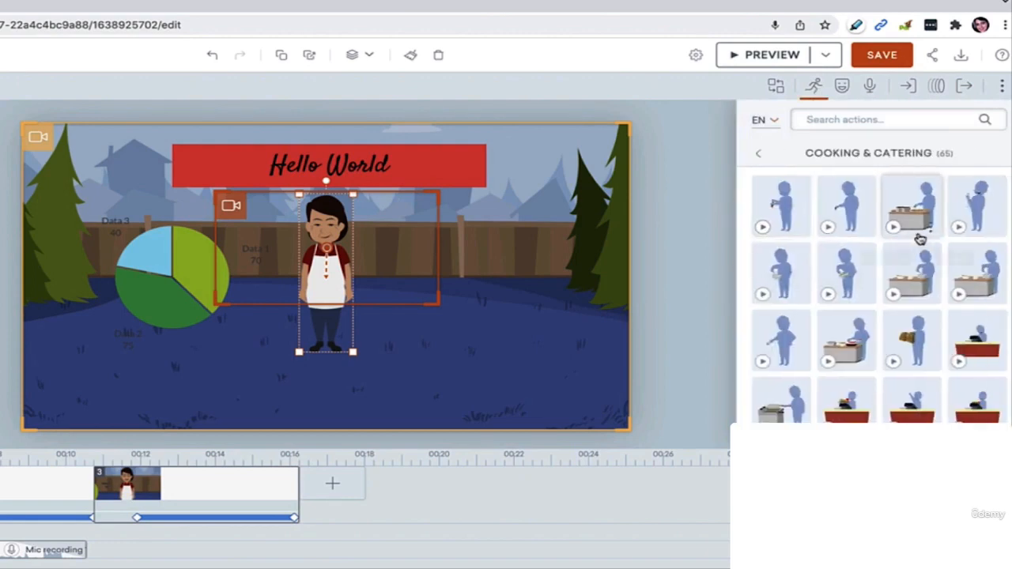
left_click(915, 202)
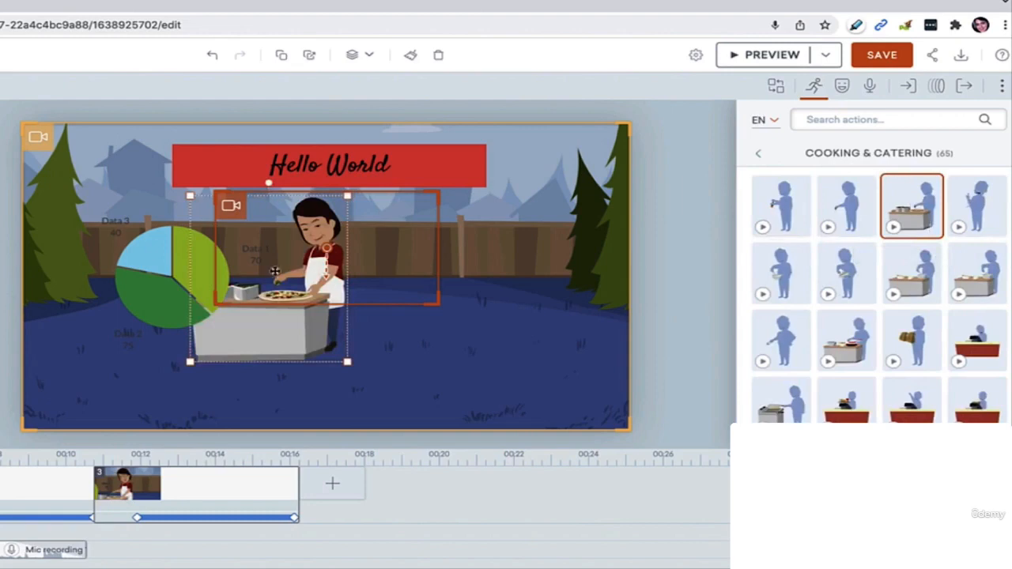
left_click_drag(181, 267, 0, 279)
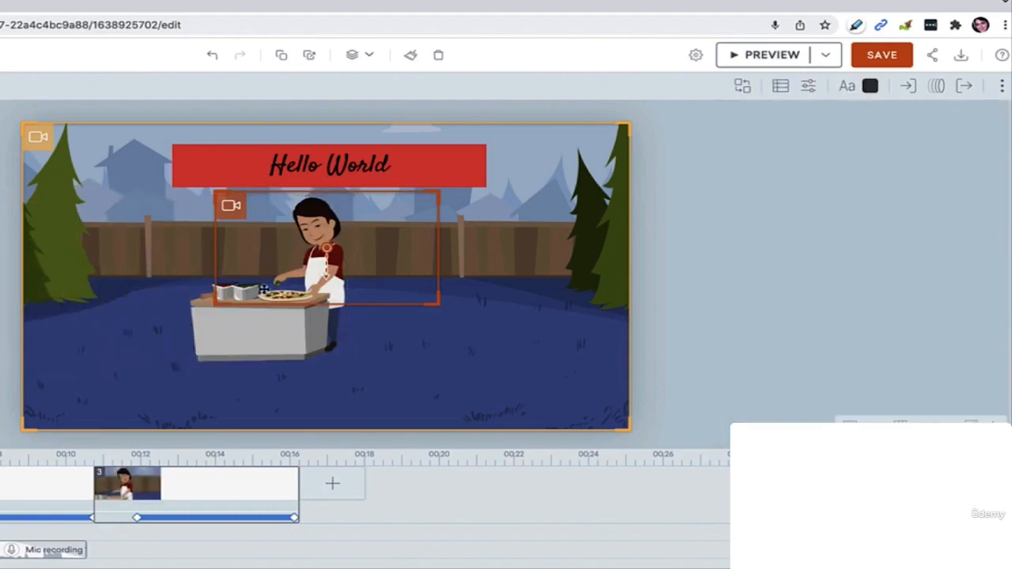
left_click(677, 251)
Step: Set the woman's facial expression to Angry
left_click(312, 239)
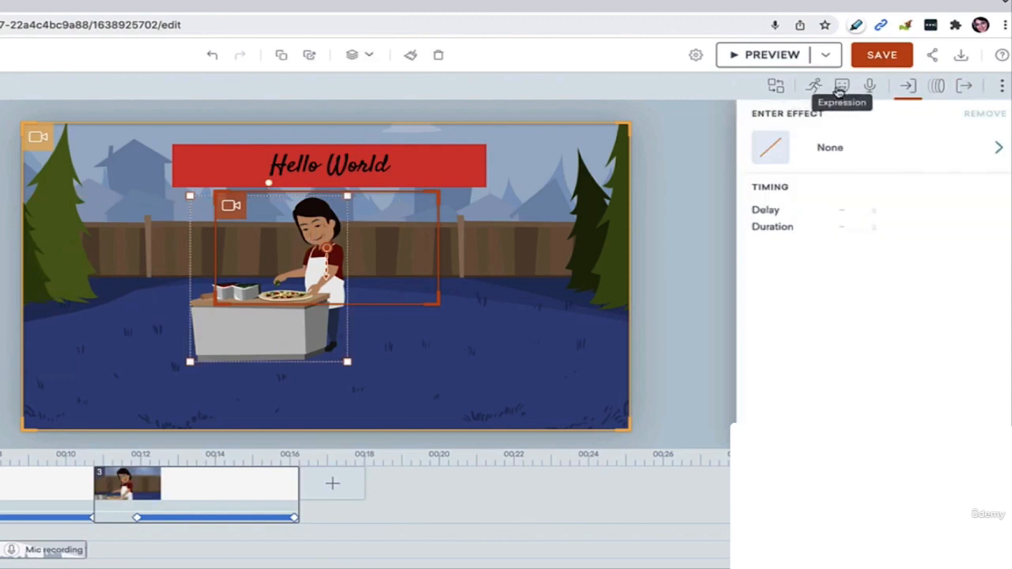
left_click(840, 88)
left_click(854, 150)
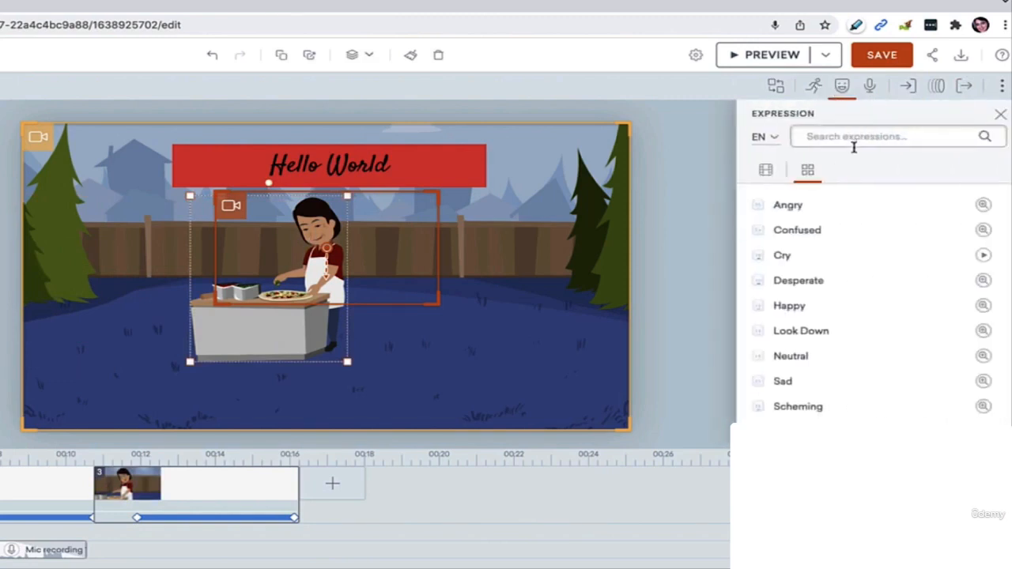
left_click(845, 215)
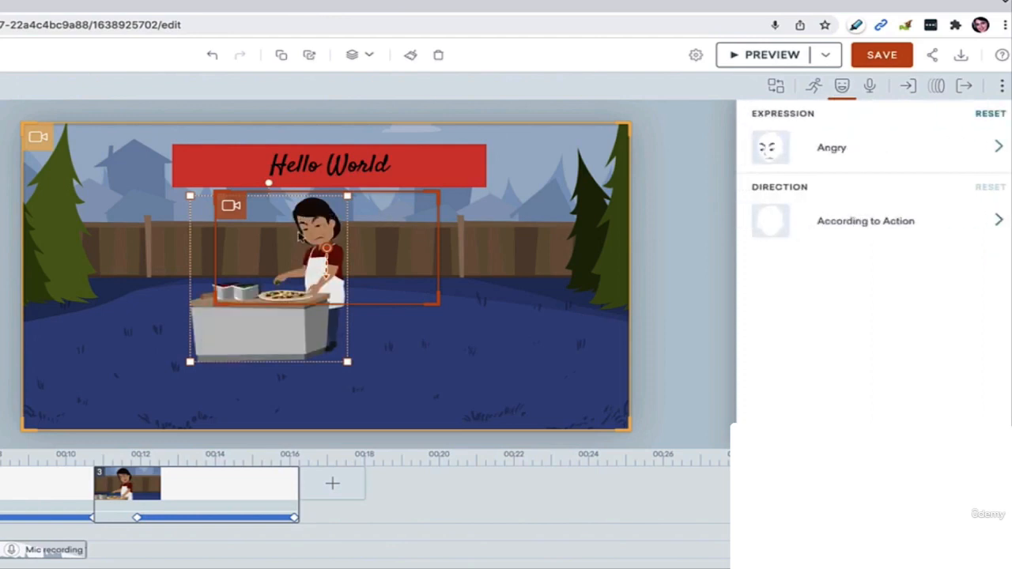
Step: Try the Left and Right face directions for the woman, set the direction to Face Camera, and close the expression settings
left_click(851, 231)
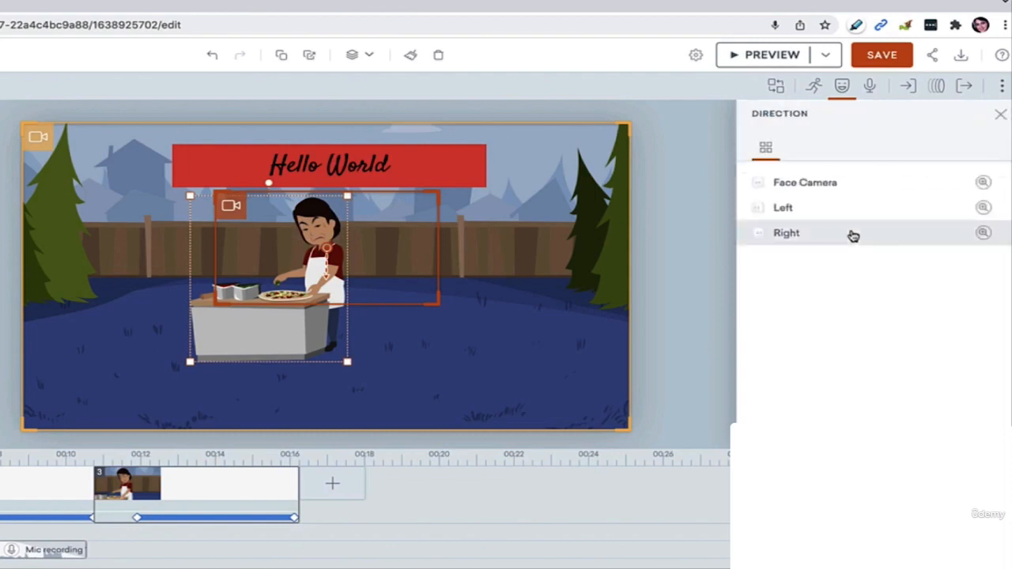
left_click(828, 212)
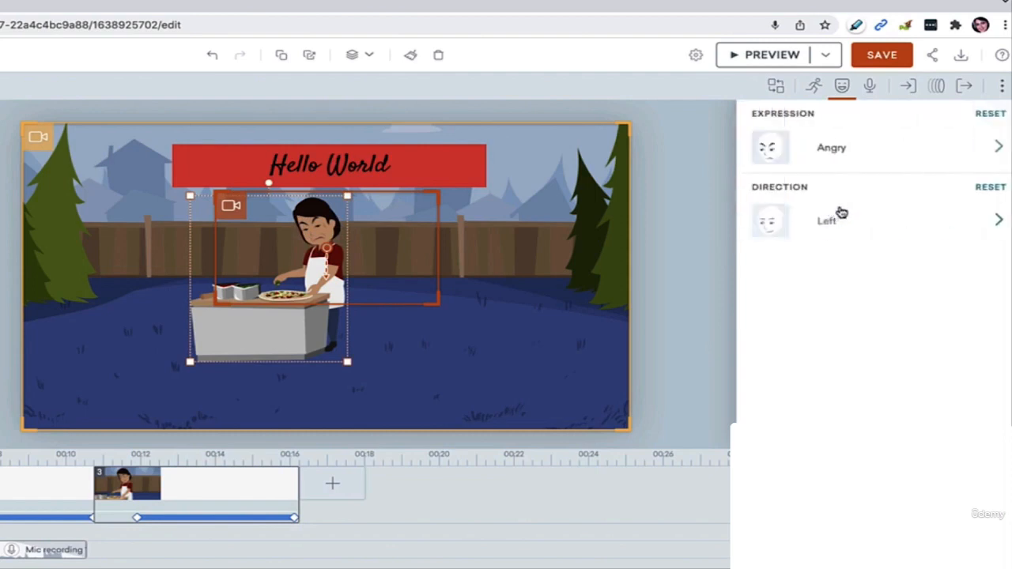
left_click(843, 225)
left_click(834, 231)
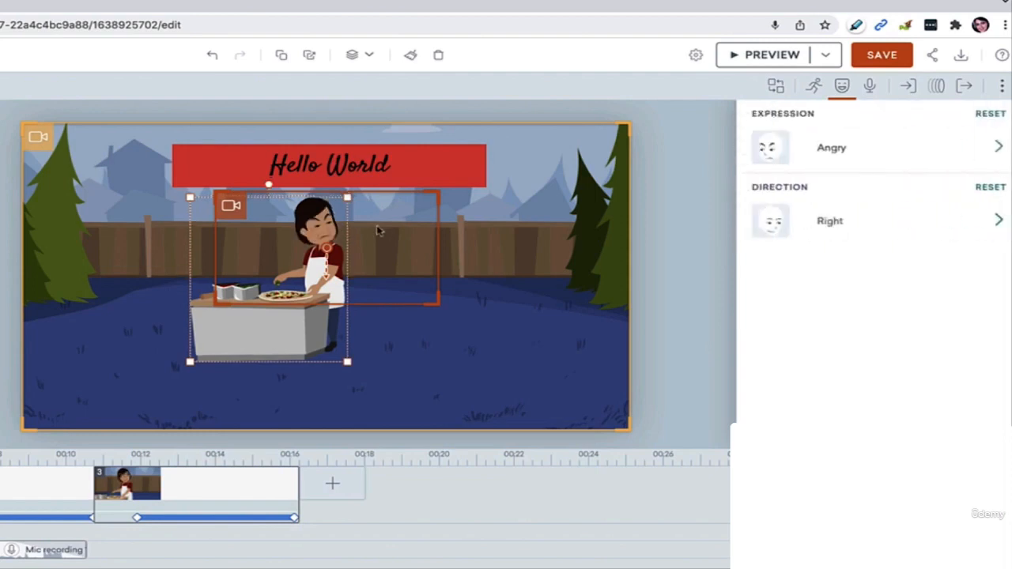
left_click(836, 219)
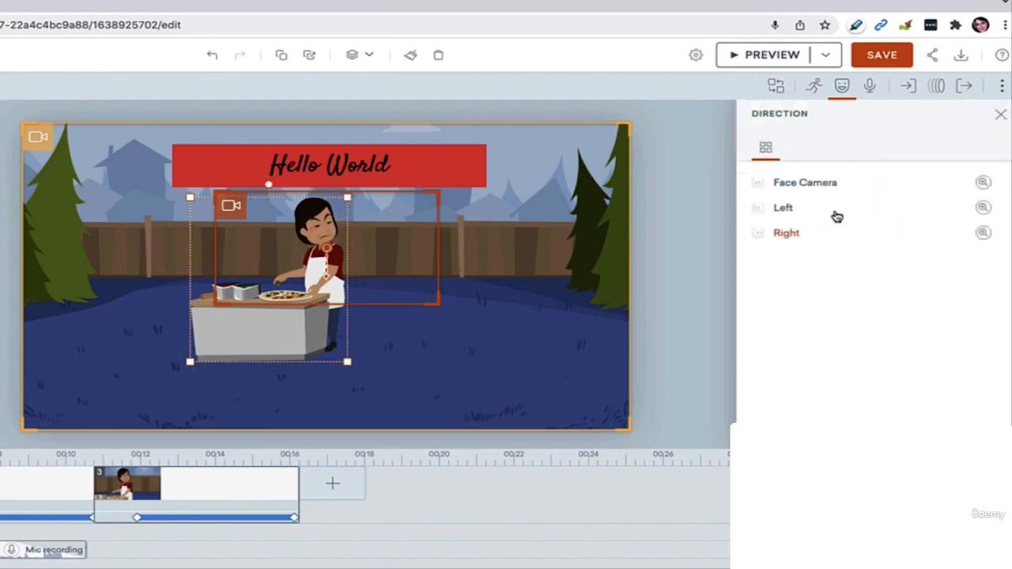
left_click(823, 187)
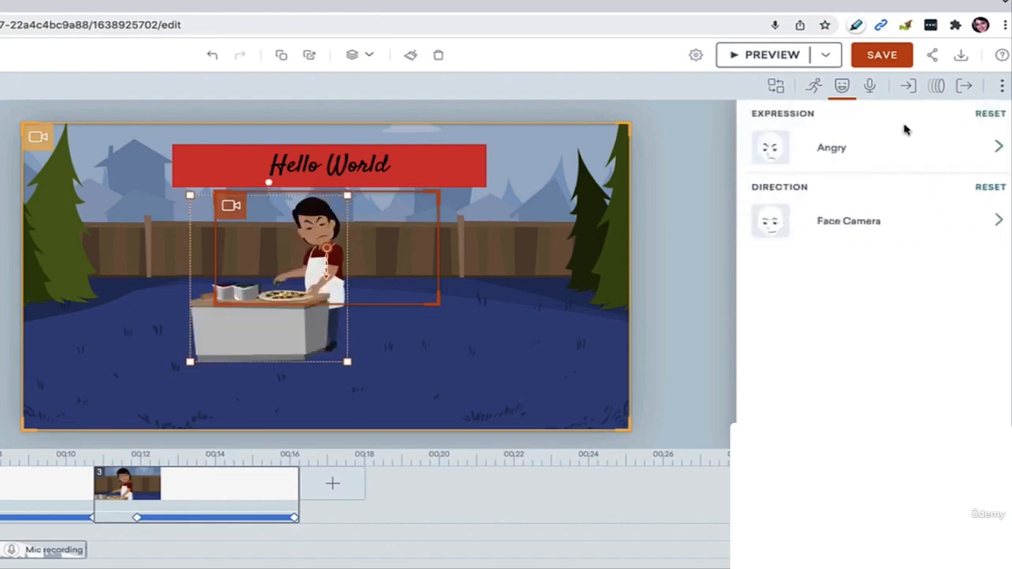
left_click(843, 89)
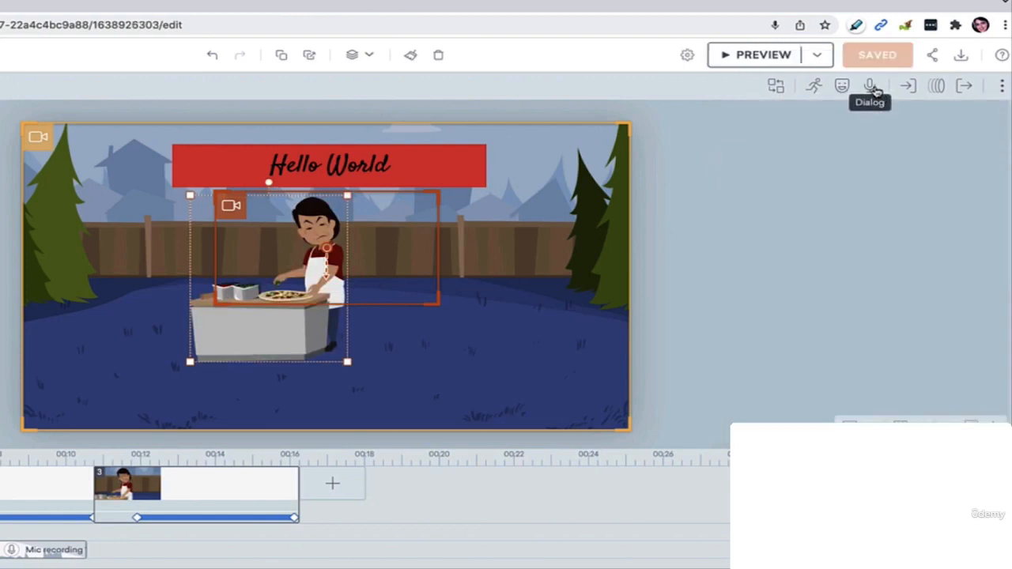
Step: Show the options for adding dialog to the woman, and close them without choosing one
left_click(872, 89)
left_click(886, 140)
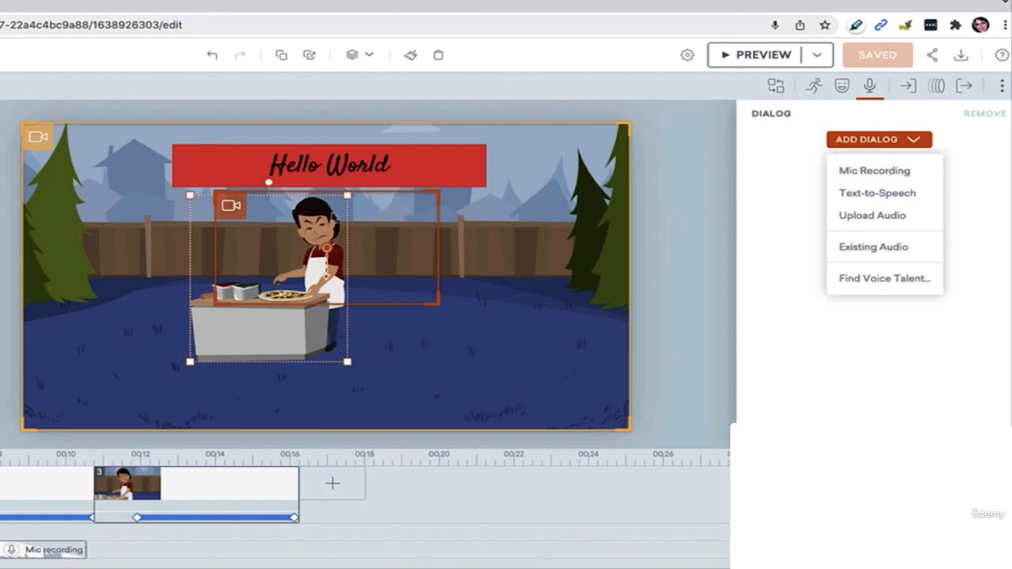
left_click(859, 121)
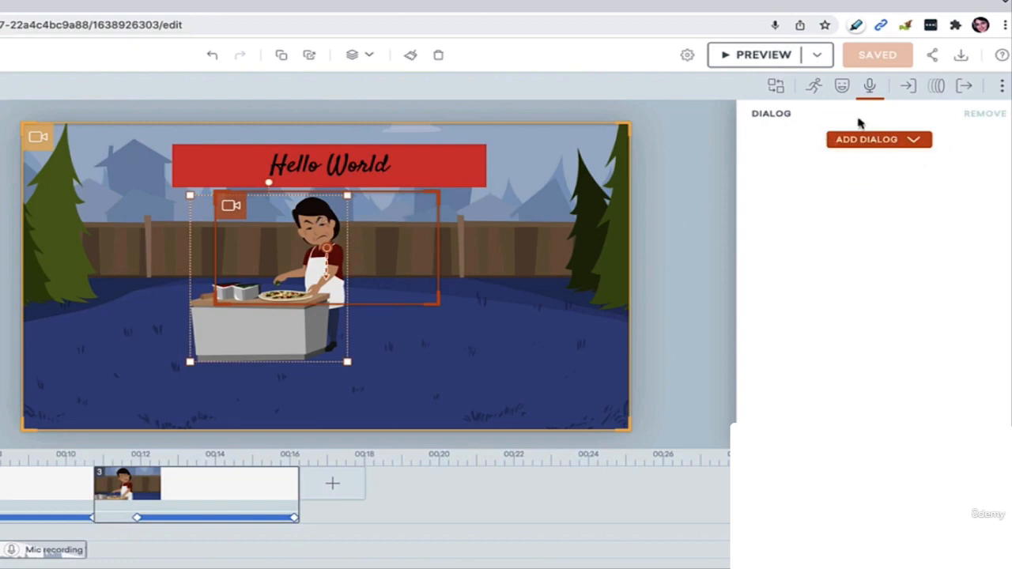
left_click(872, 97)
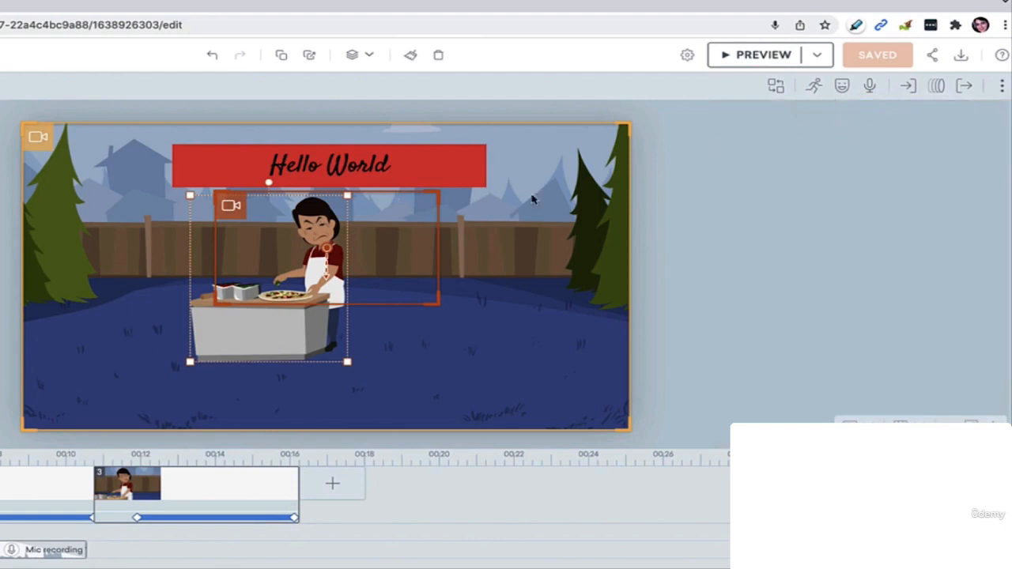
Step: Select the Hello World text and view its colour and font settings
left_click(353, 167)
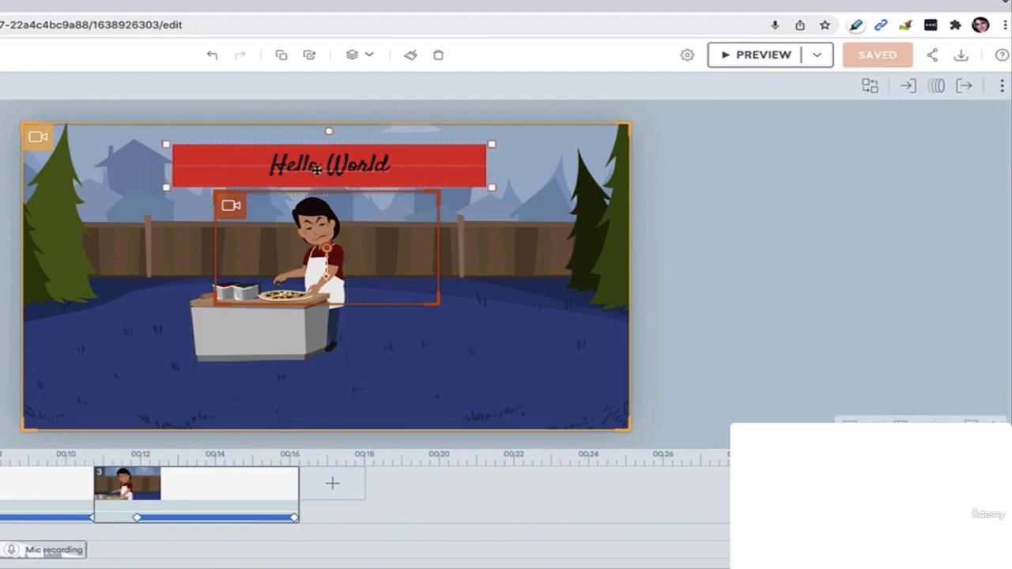
left_click(870, 85)
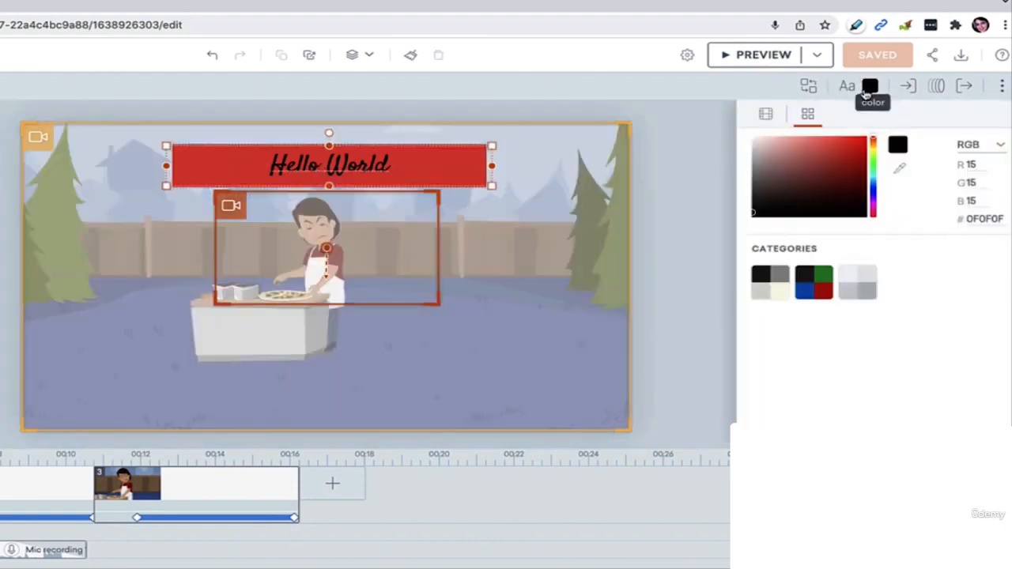
left_click(843, 90)
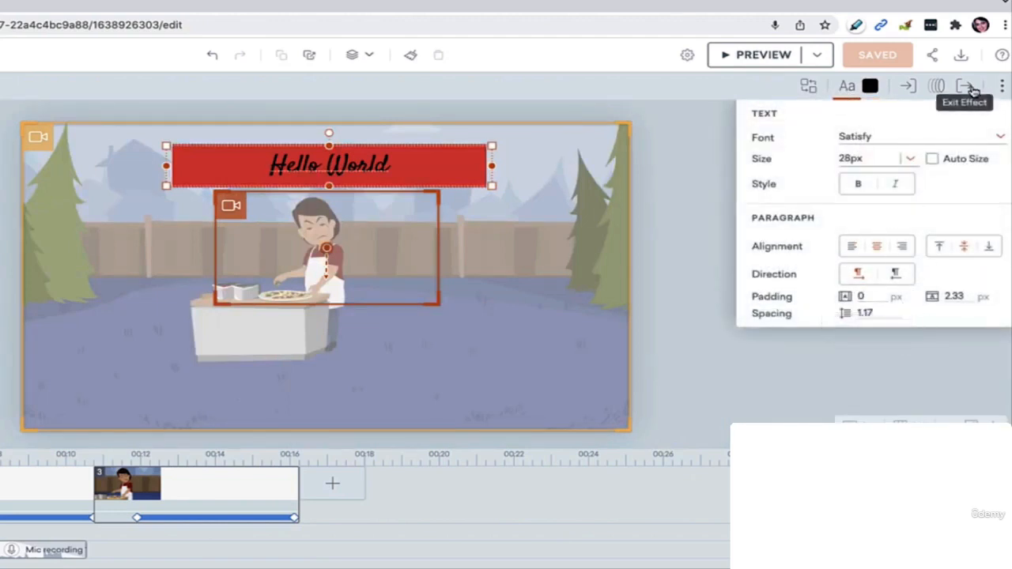
Step: Browse the enter effects for the Hello World text and apply Slide - Up from the Slide category
left_click(908, 86)
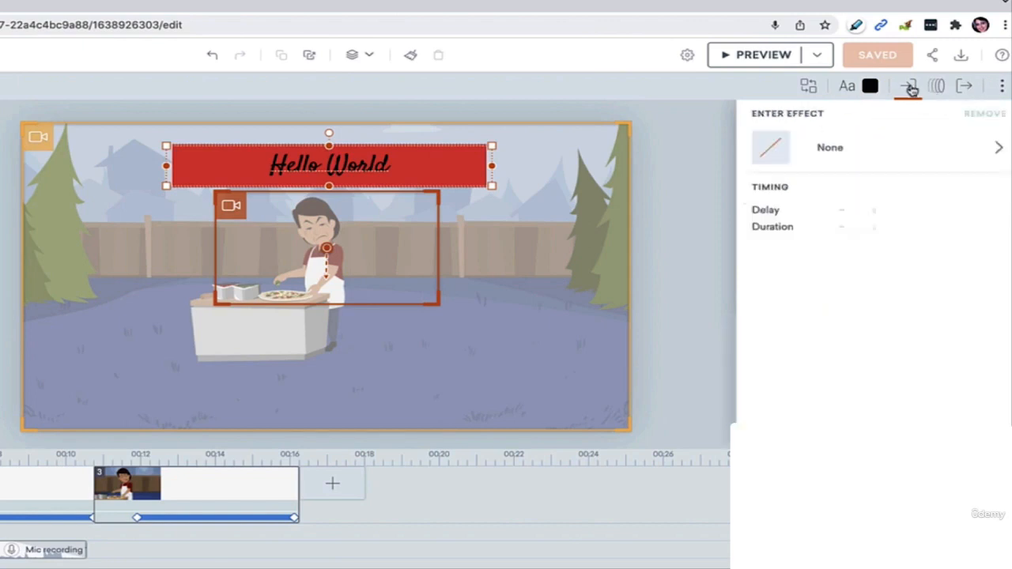
left_click(845, 153)
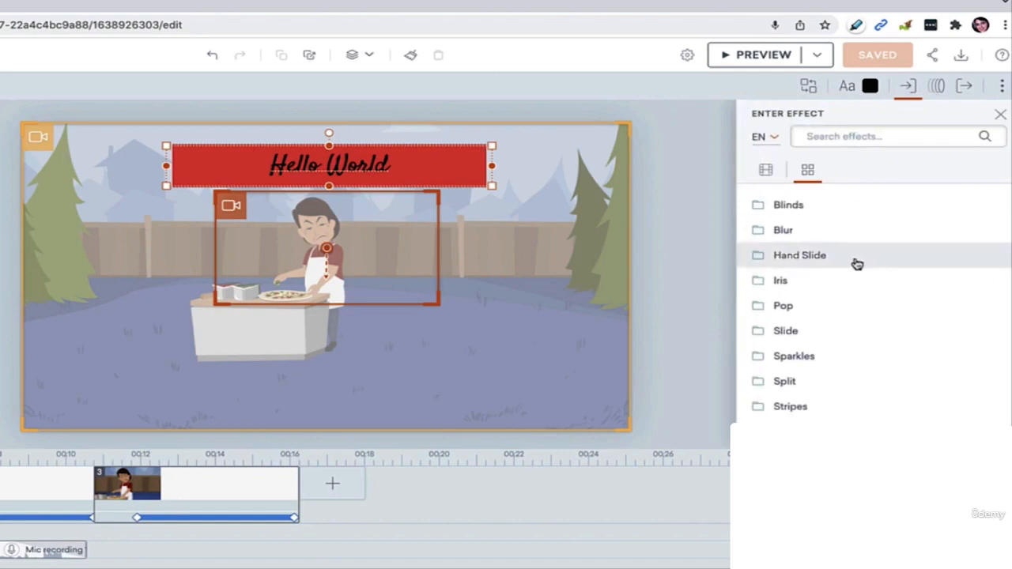
scroll(853, 280, "down", 3)
scroll(852, 280, "up", 1)
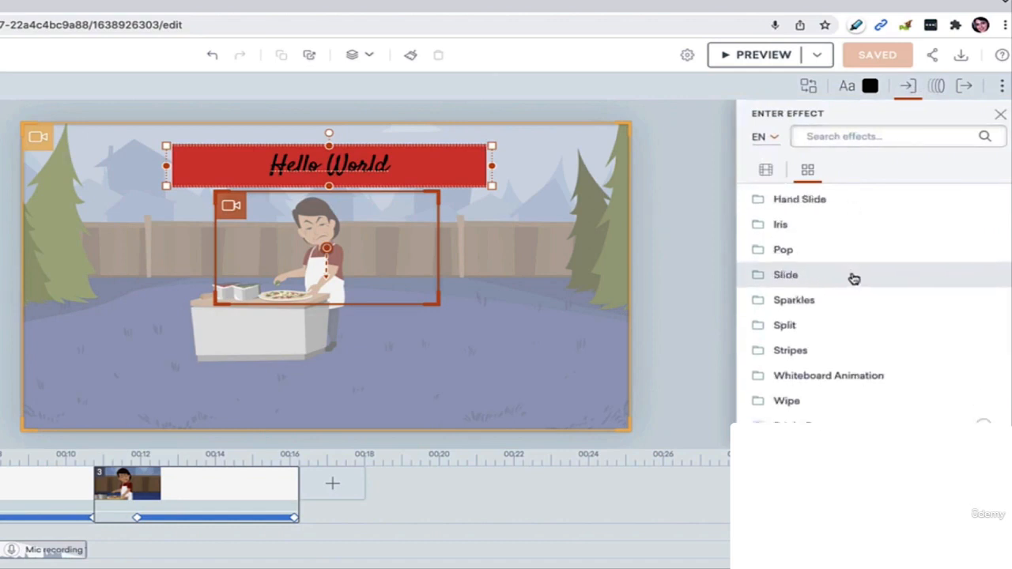
scroll(854, 278, "down", 4)
scroll(870, 261, "down", 2)
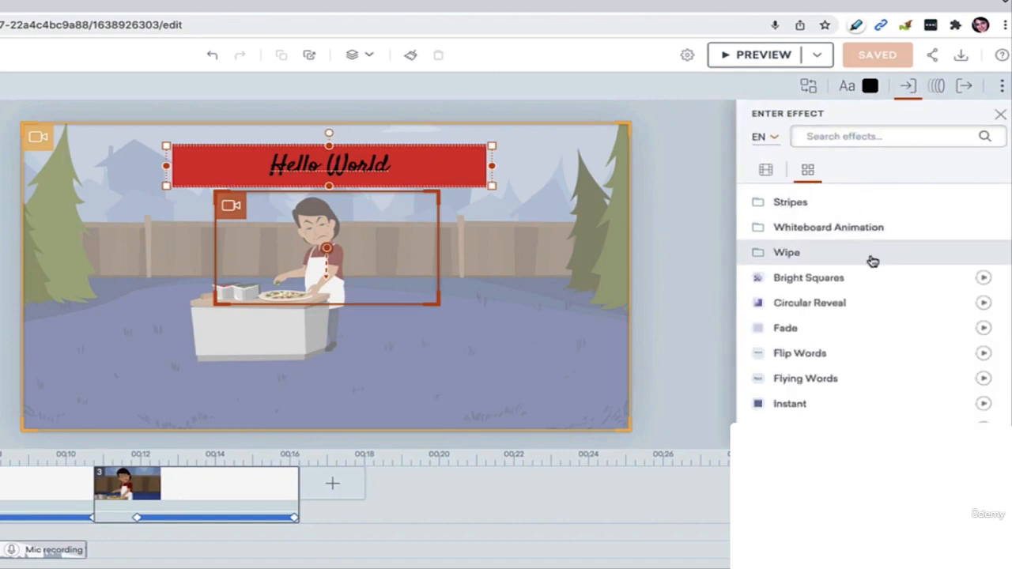
scroll(815, 285, "up", 5)
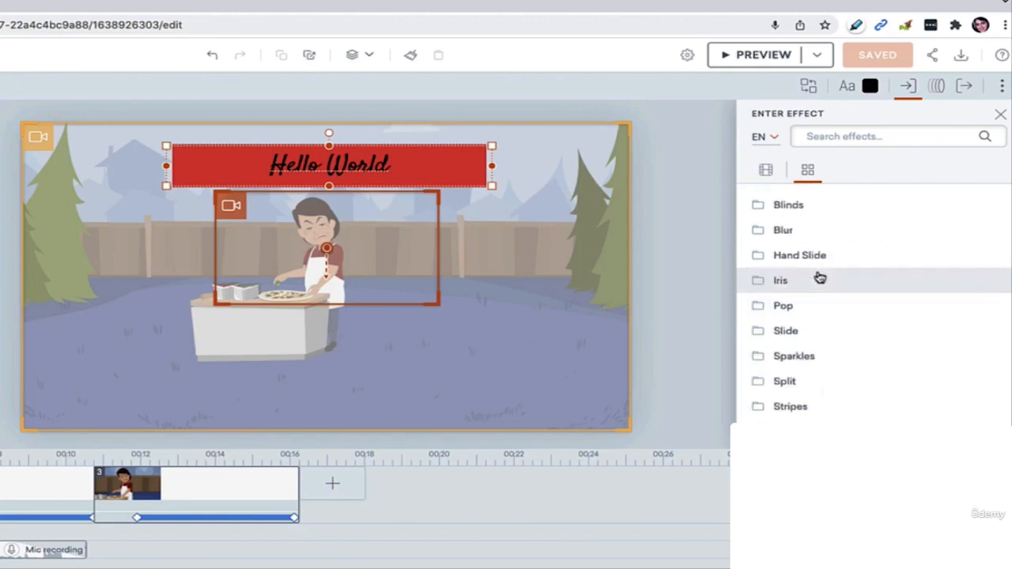
left_click(823, 331)
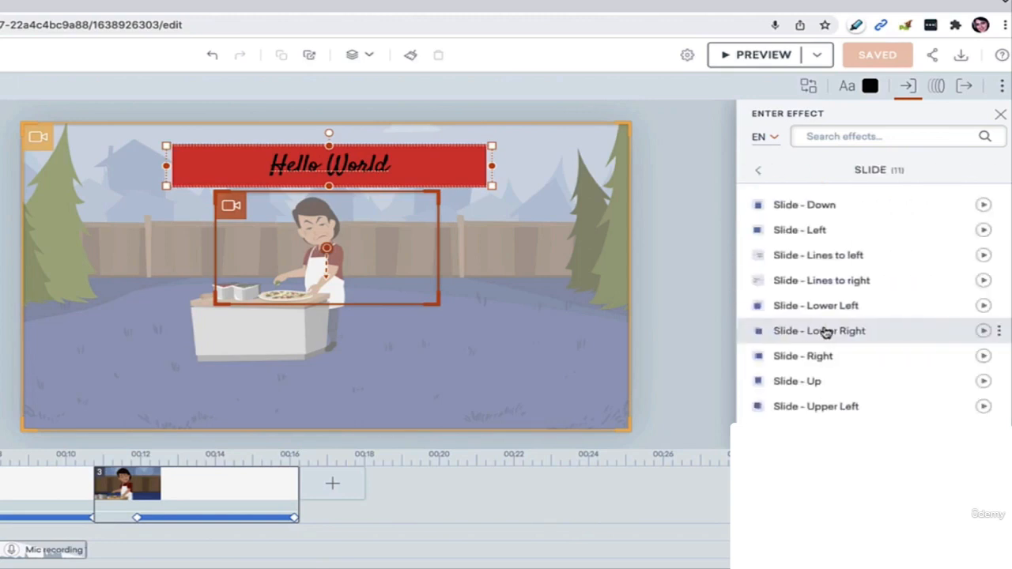
left_click(852, 380)
Step: Search the enter effects for "slide" and apply Slide - Up to the Hello World text
left_click(923, 149)
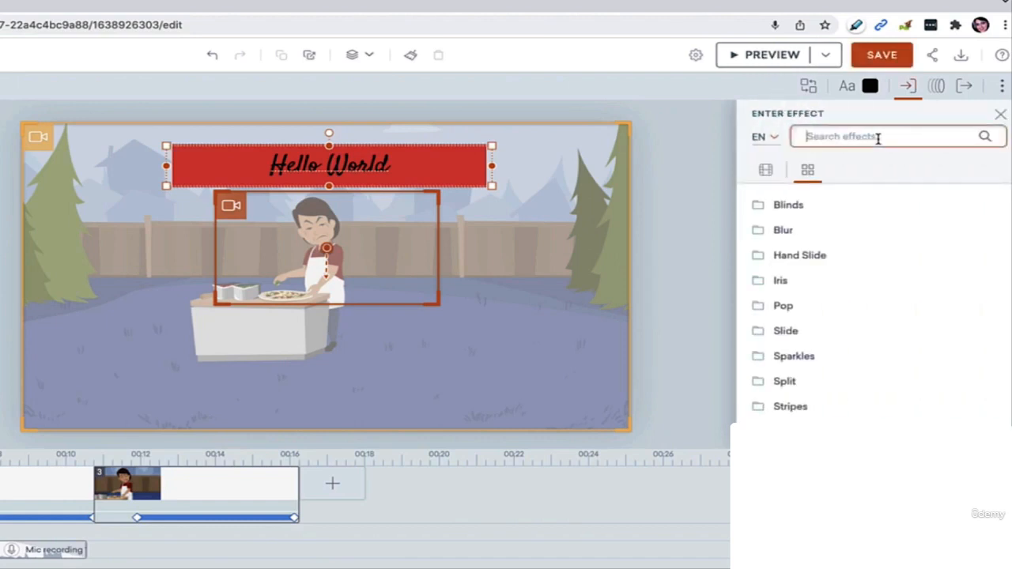
type("slide")
left_click(866, 170)
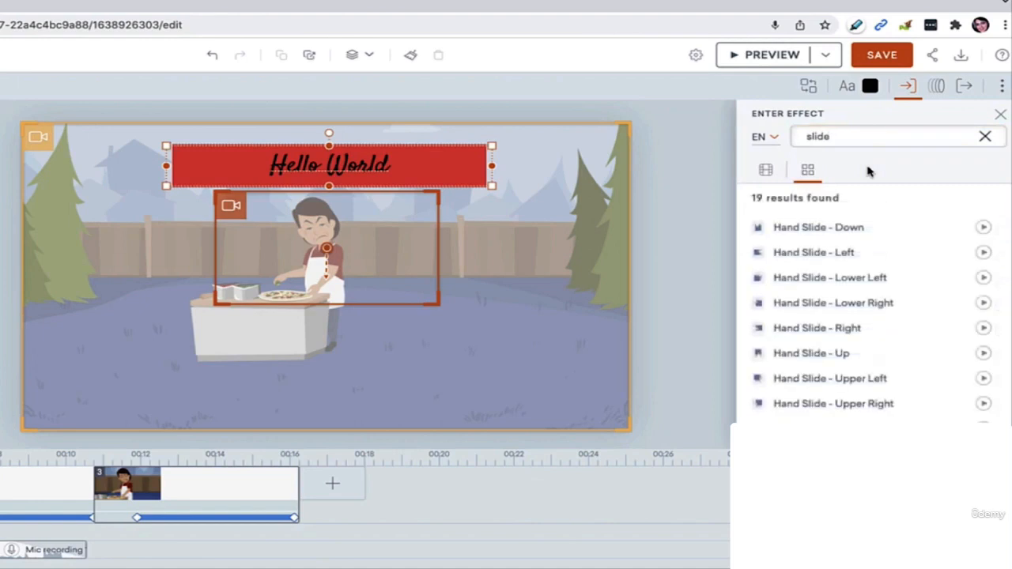
scroll(825, 348, "down", 1)
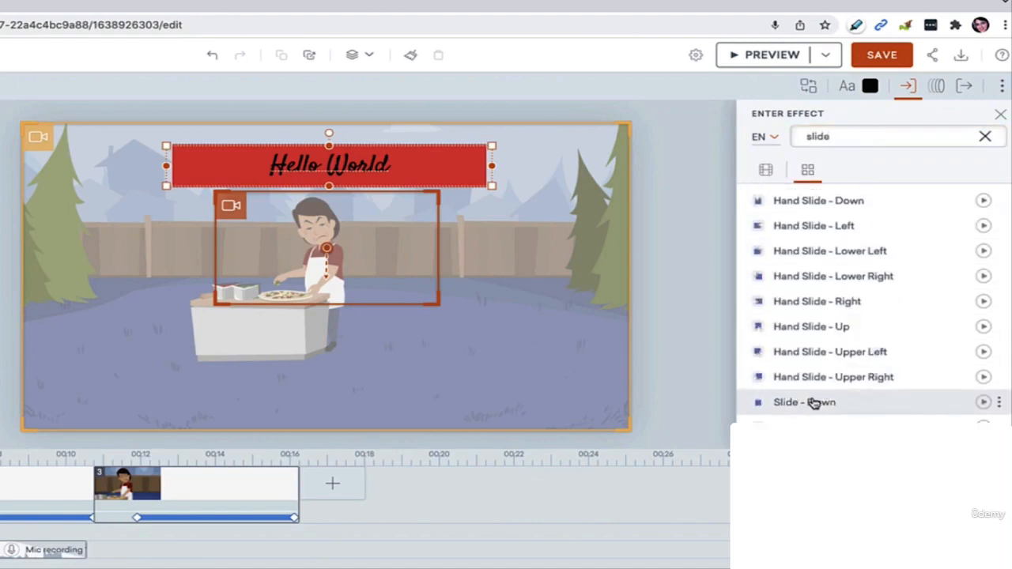
scroll(834, 336, "up", 1)
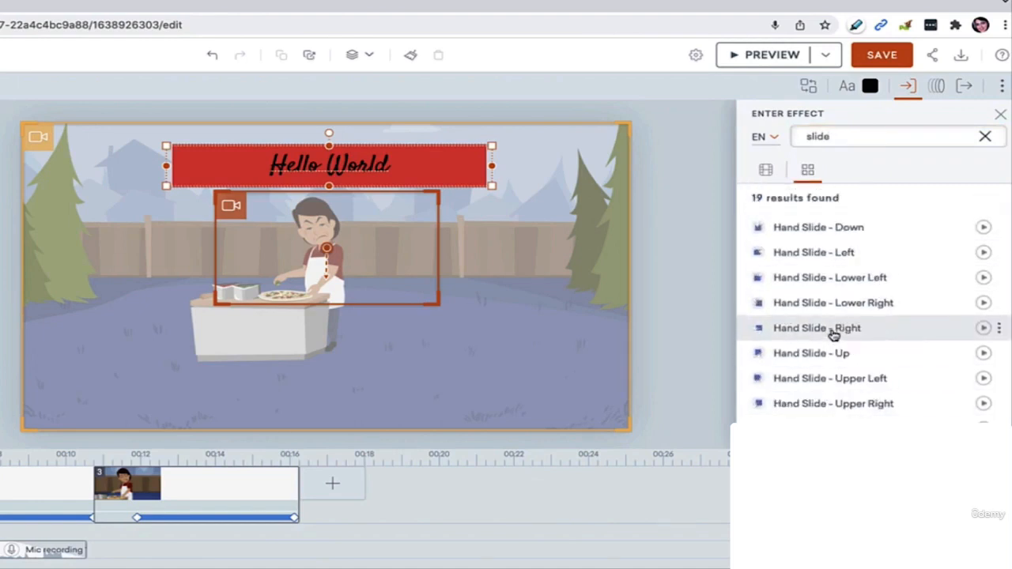
scroll(836, 330, "down", 5)
left_click(829, 310)
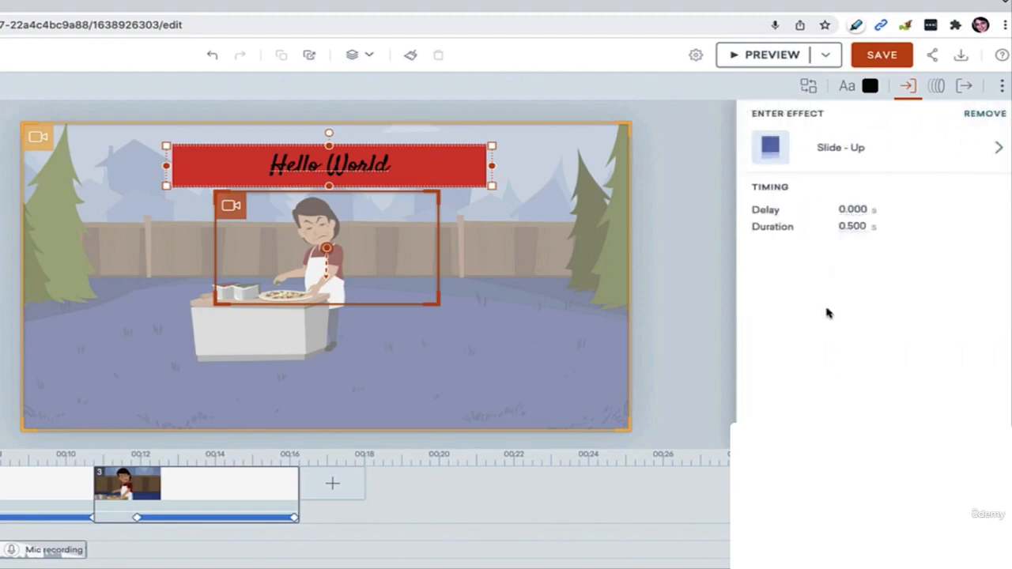
Step: Set the delay of the Hello World text's enter effect to 0 seconds
double_click(870, 209)
type("0")
key("Return")
left_click(237, 486)
Step: Show the Hello World text's motion path options, and expand and collapse the path settings
left_click(936, 86)
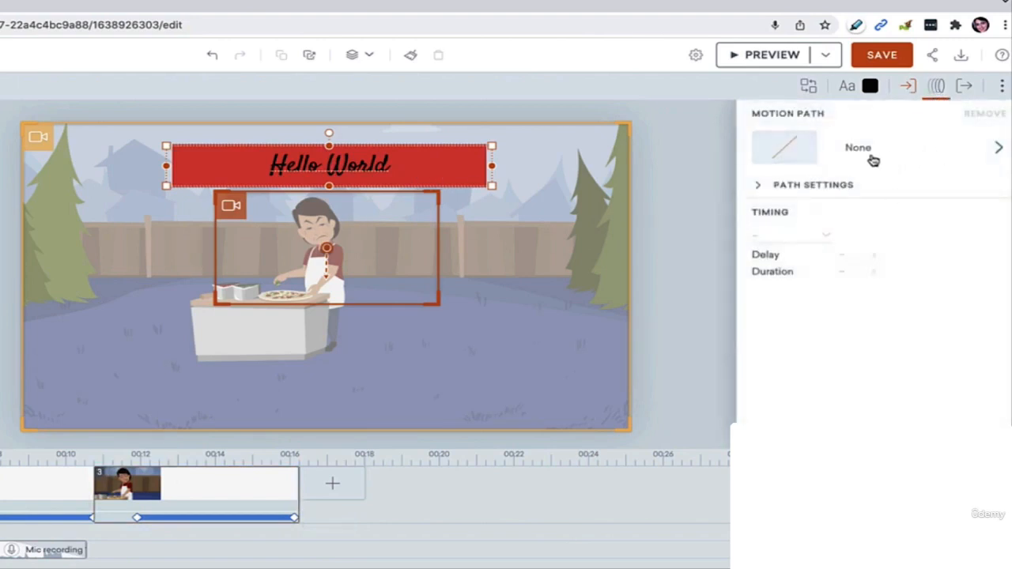
left_click(755, 188)
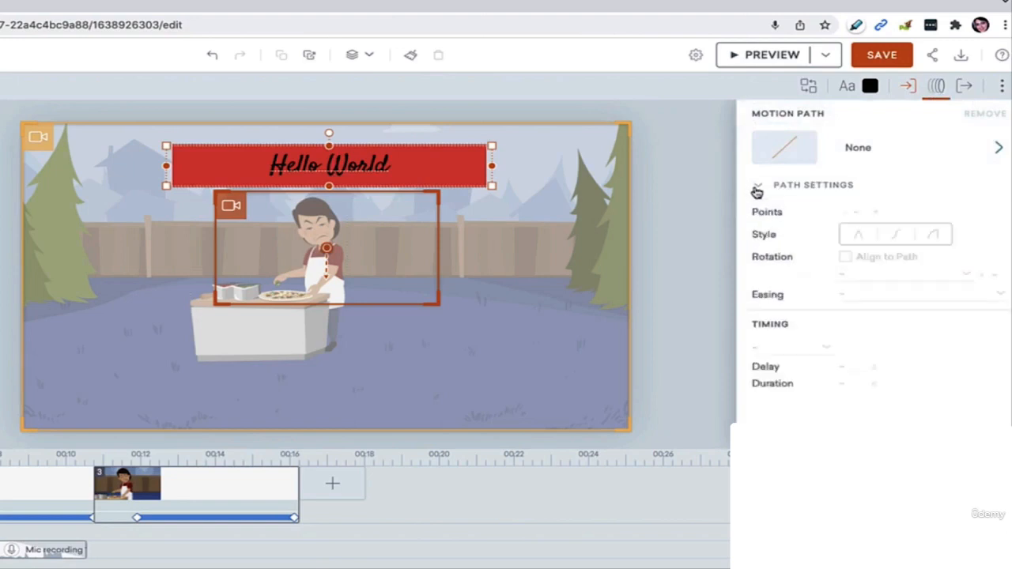
left_click(788, 184)
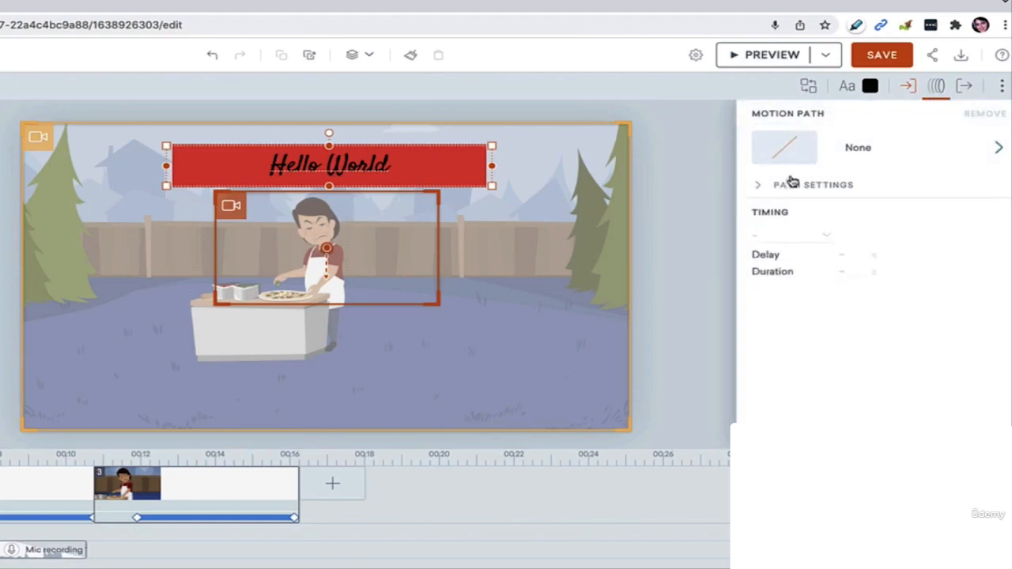
Step: Apply the Sparkles - Horizontal exit effect to the Hello World text and set its delay to 4 seconds
left_click(965, 86)
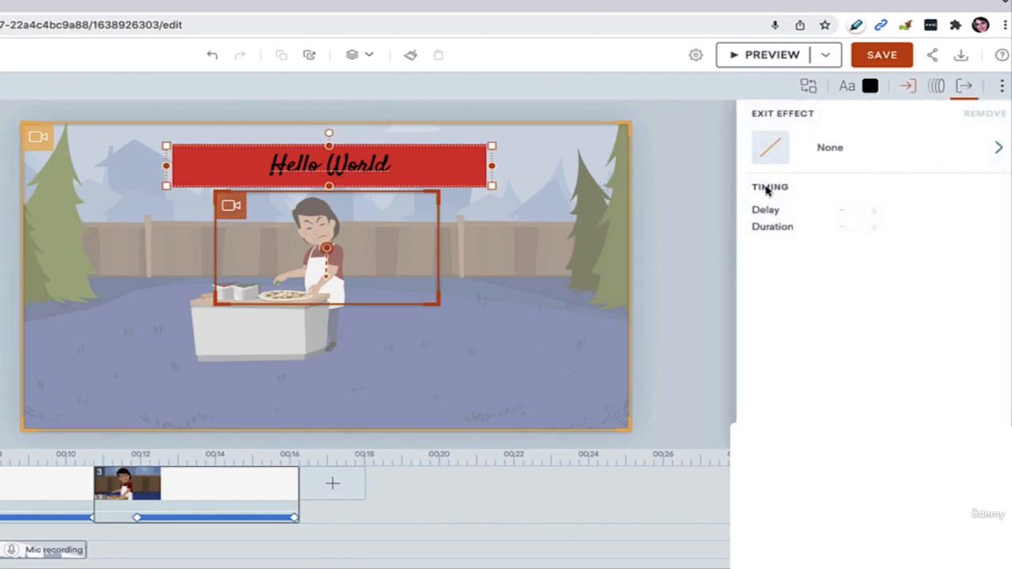
left_click(843, 164)
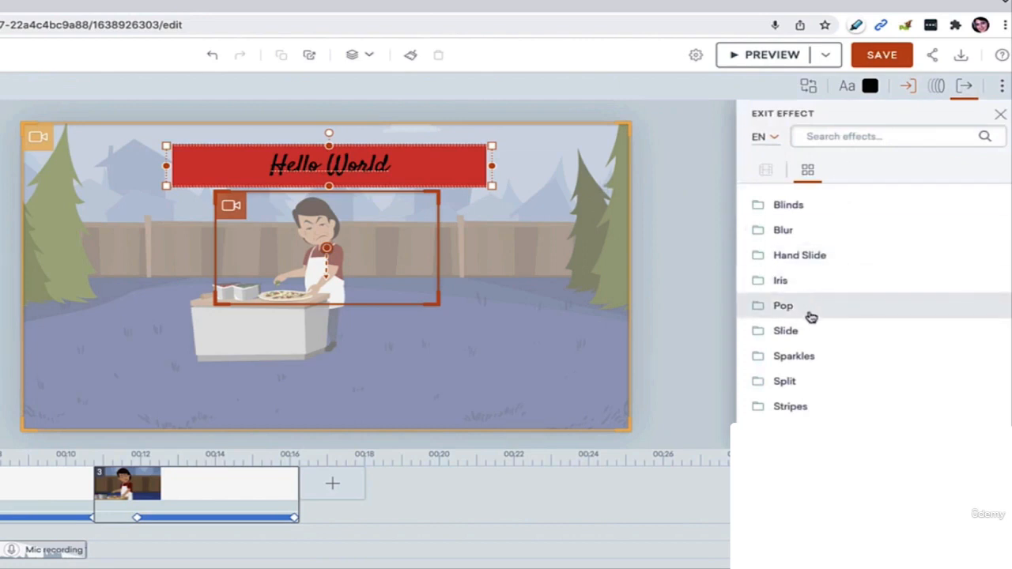
left_click(805, 352)
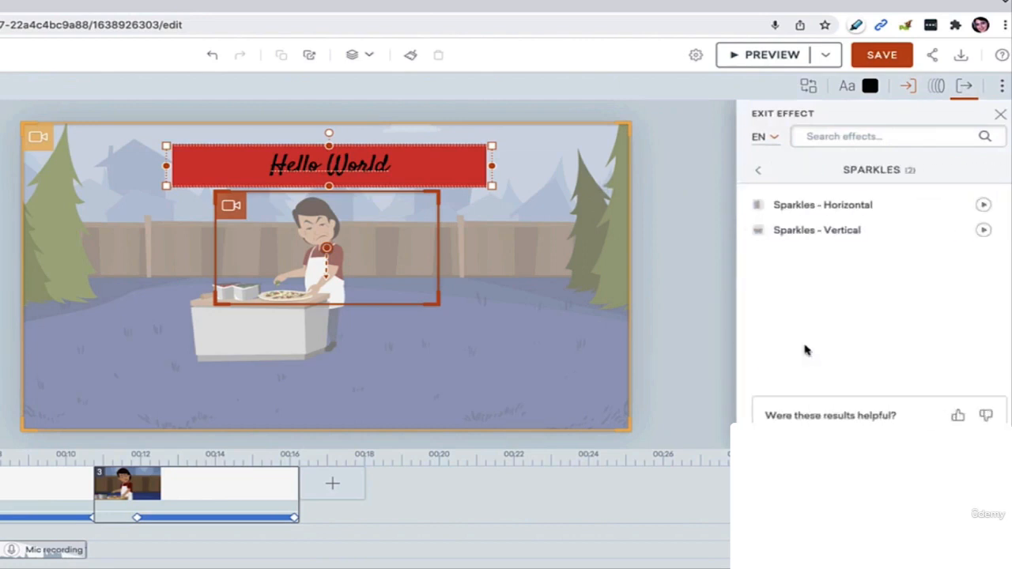
left_click(826, 206)
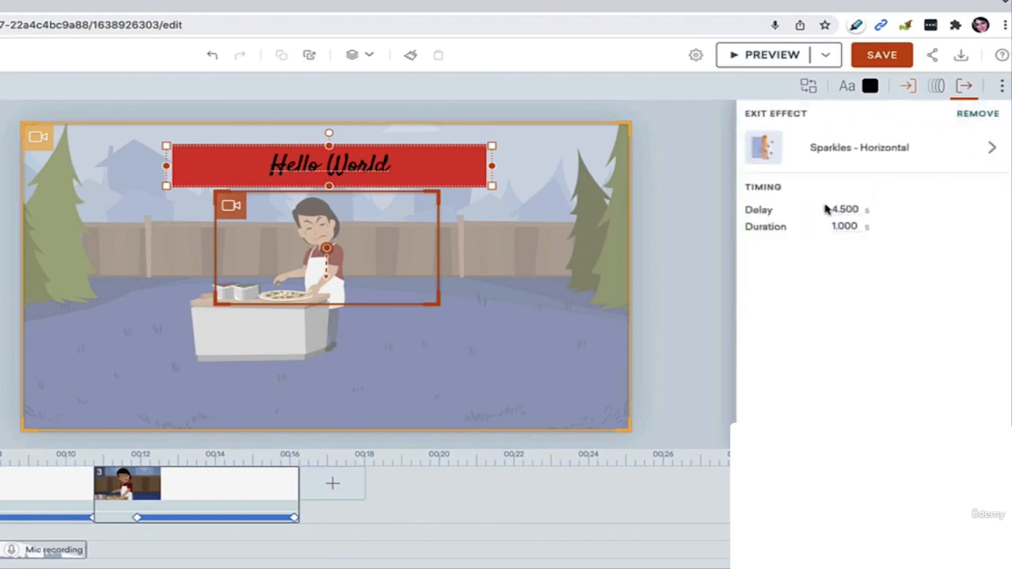
double_click(858, 210)
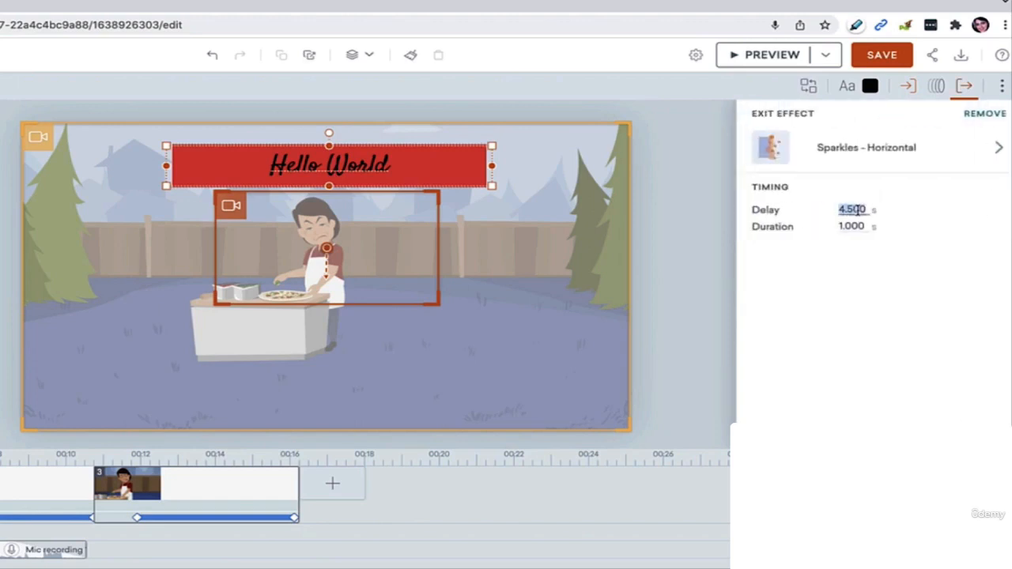
type("4")
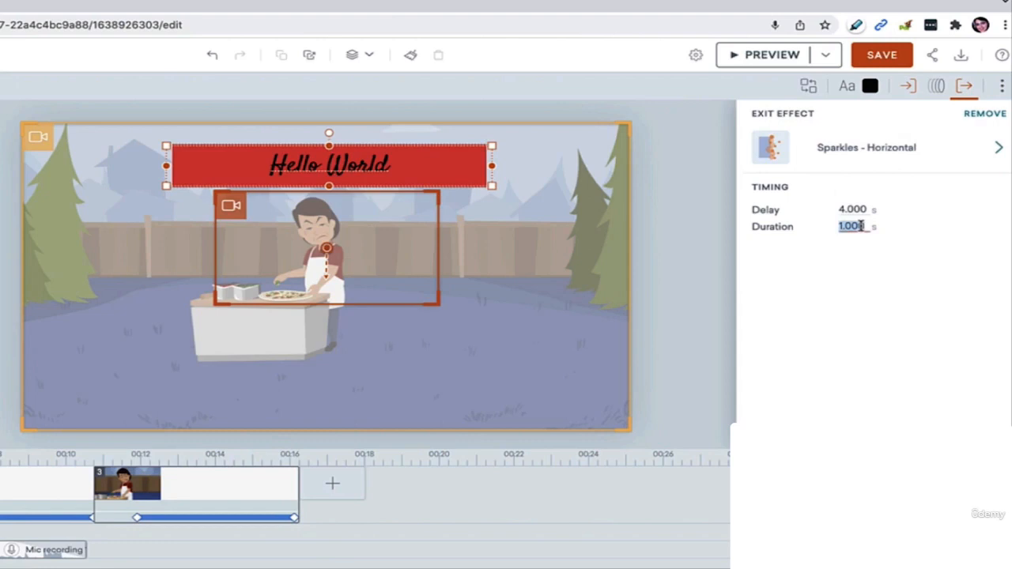
Step: Show the Hello World text's position, size and opacity settings, and review the video's volume, fade and aspect ratio settings
left_click(1003, 85)
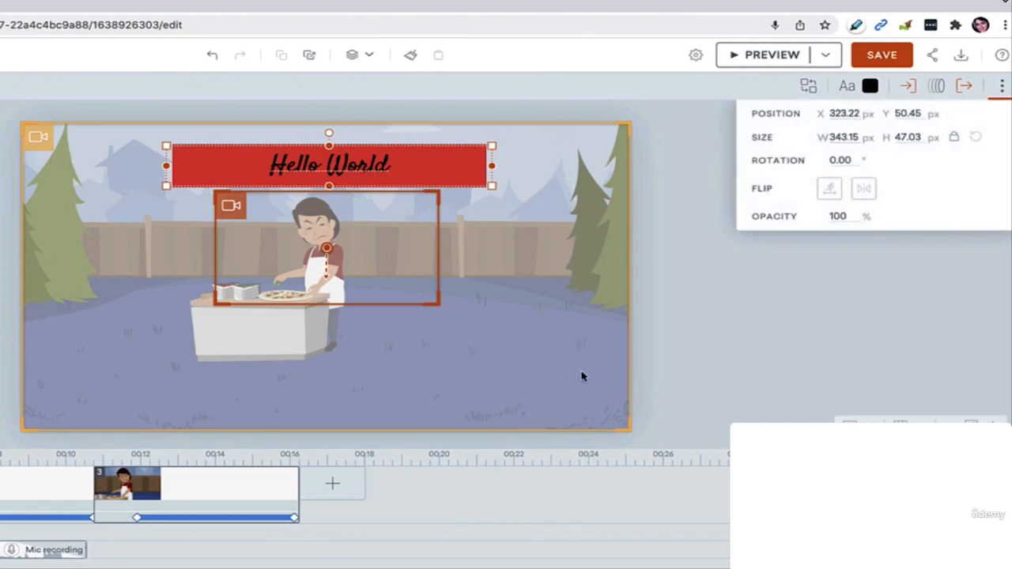
left_click(718, 303)
left_click(696, 56)
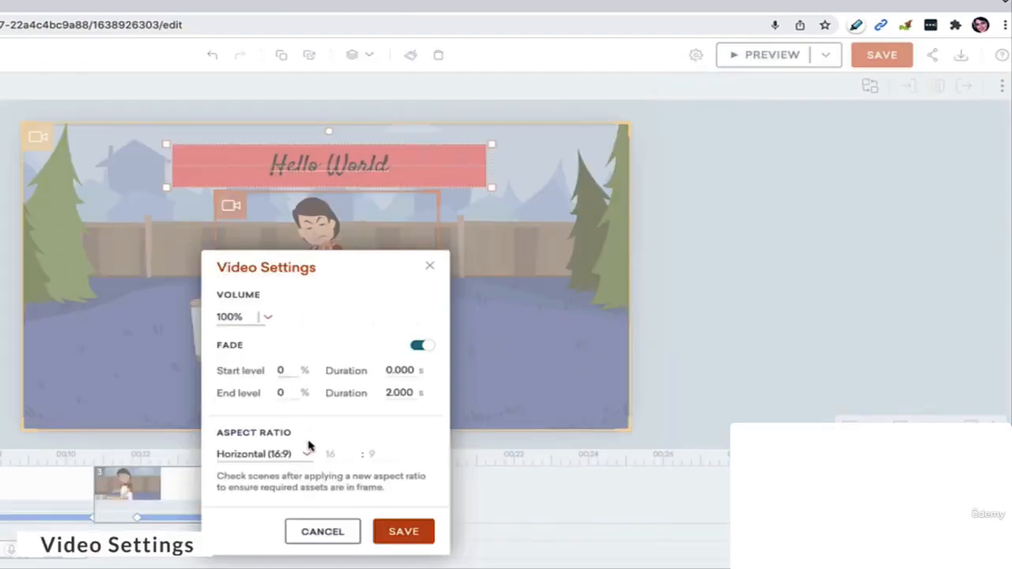
left_click(429, 266)
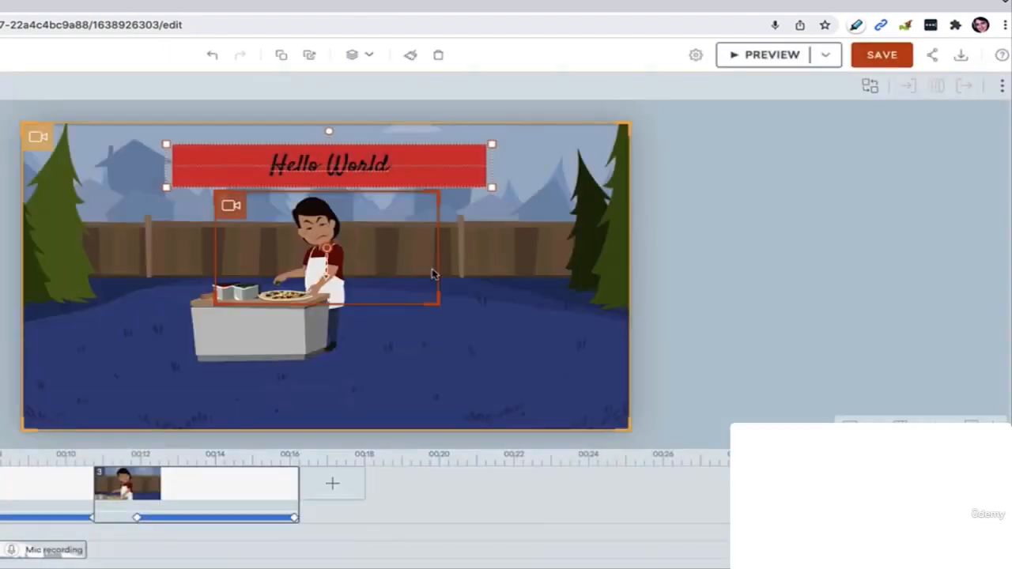
Step: Enable the video's share link and reveal its address
left_click(932, 55)
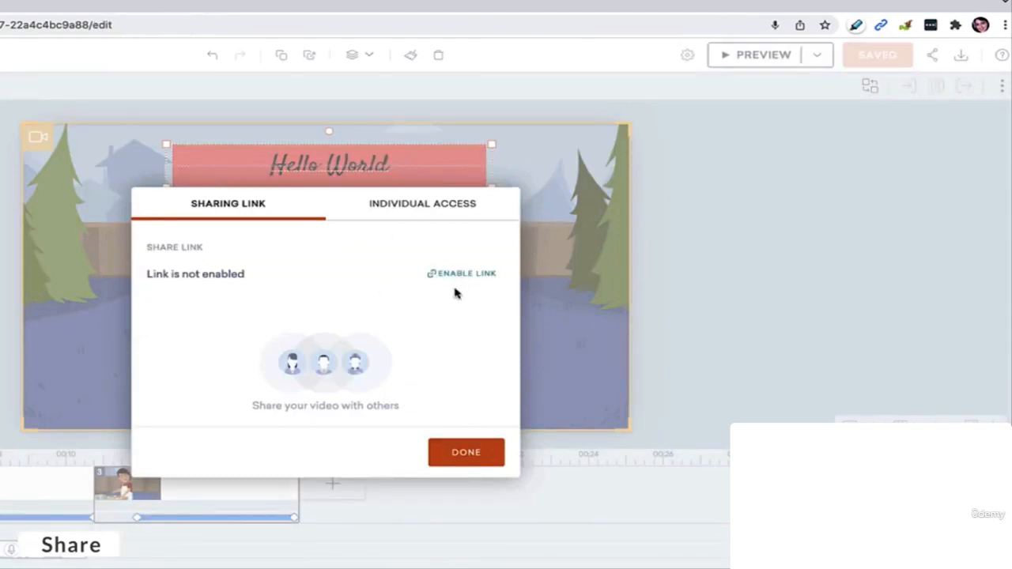
left_click(446, 274)
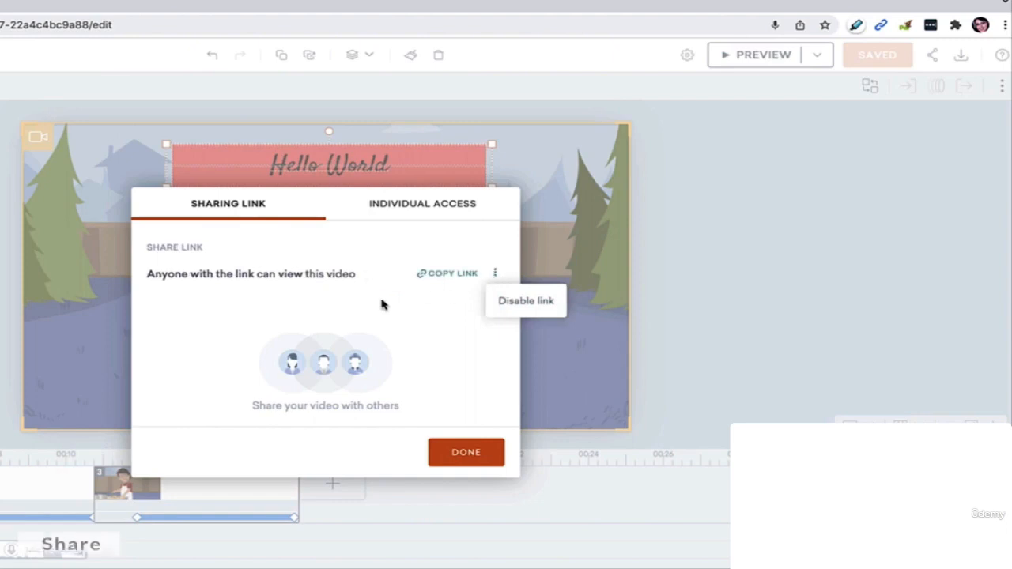
left_click(440, 273)
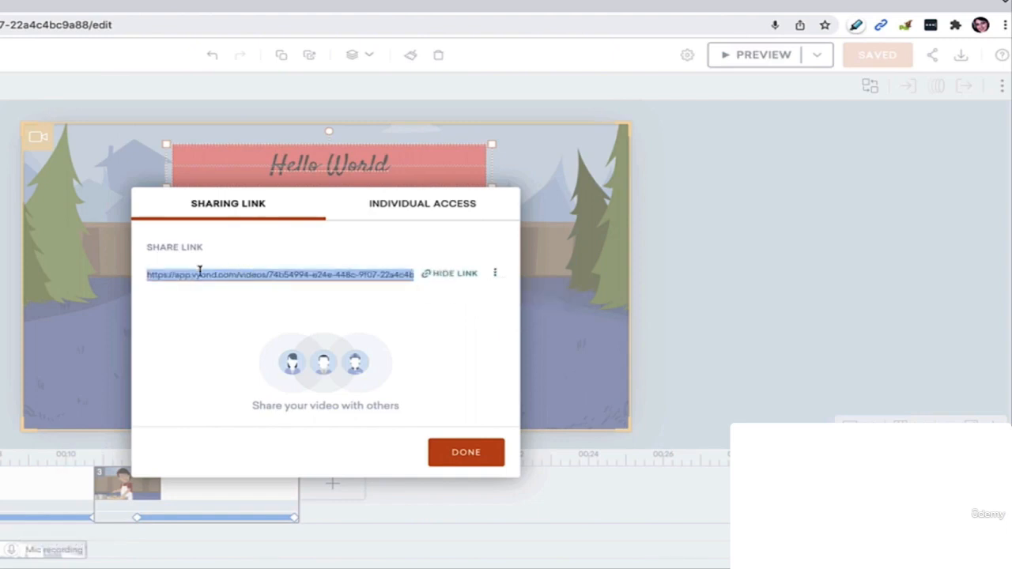
Step: View the individual access sharing options and close the sharing dialog
left_click(408, 218)
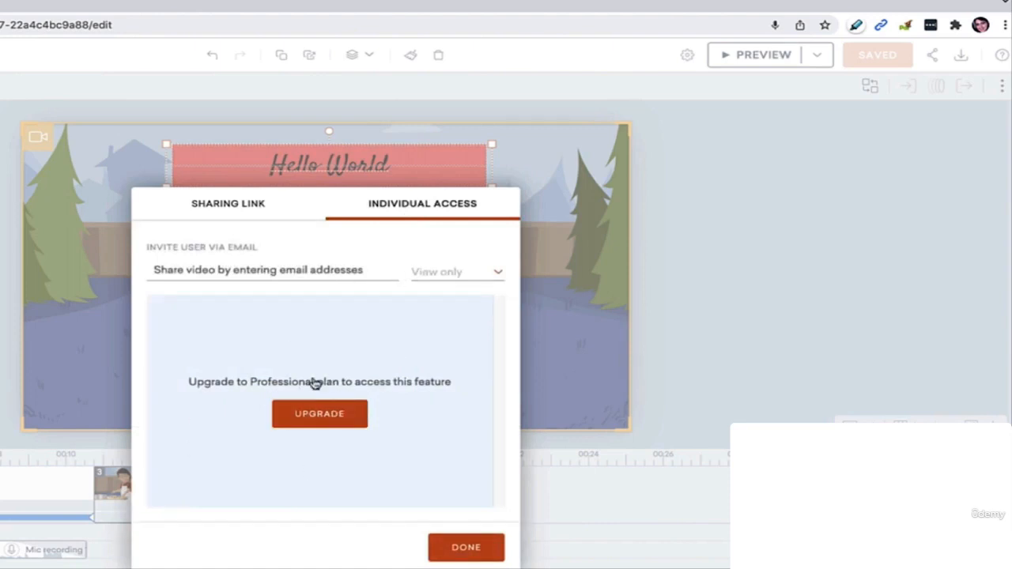
left_click(466, 547)
left_click(669, 376)
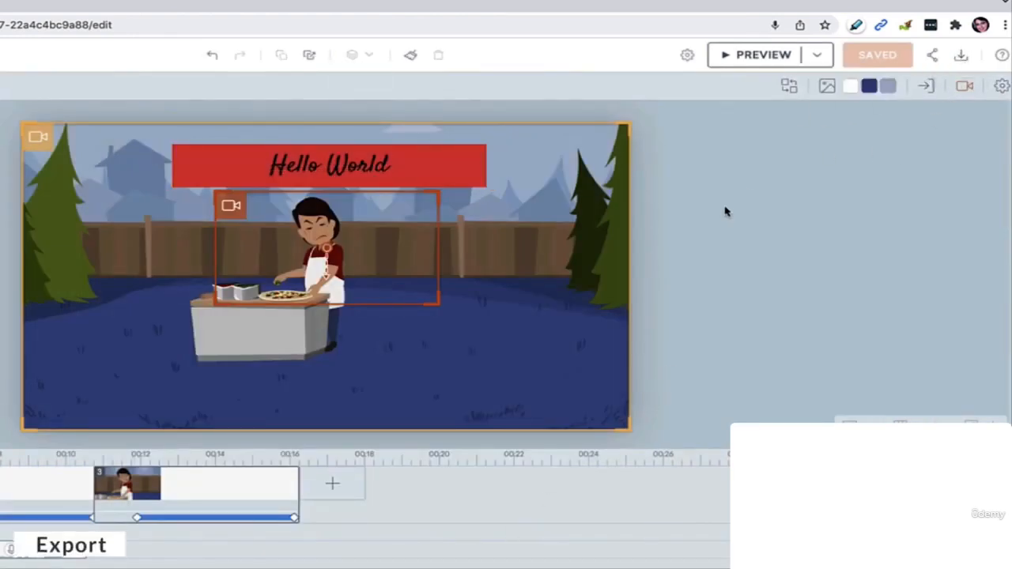
Step: Show the video and animated GIF download options and the help topics
left_click(961, 55)
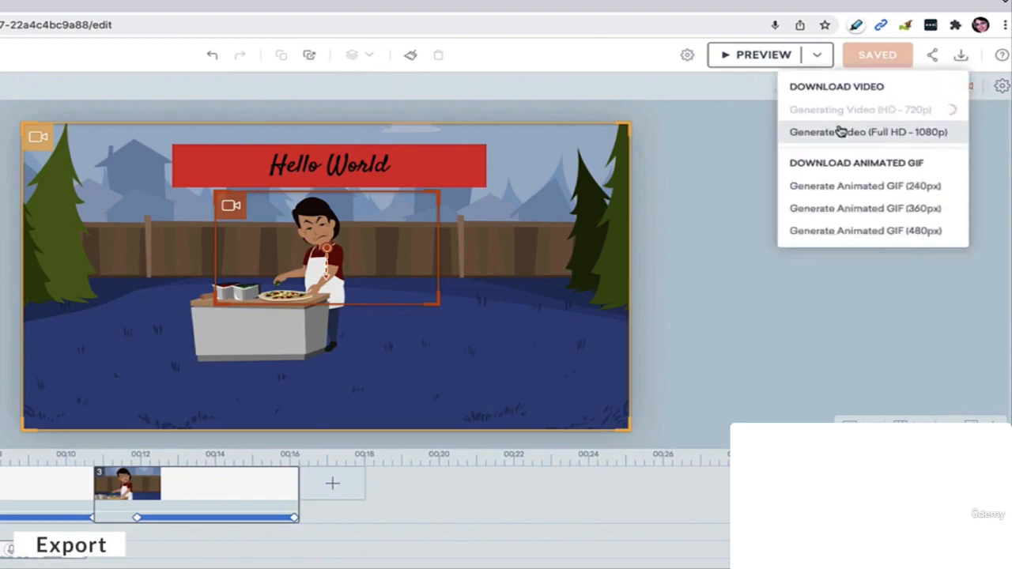
left_click(1001, 55)
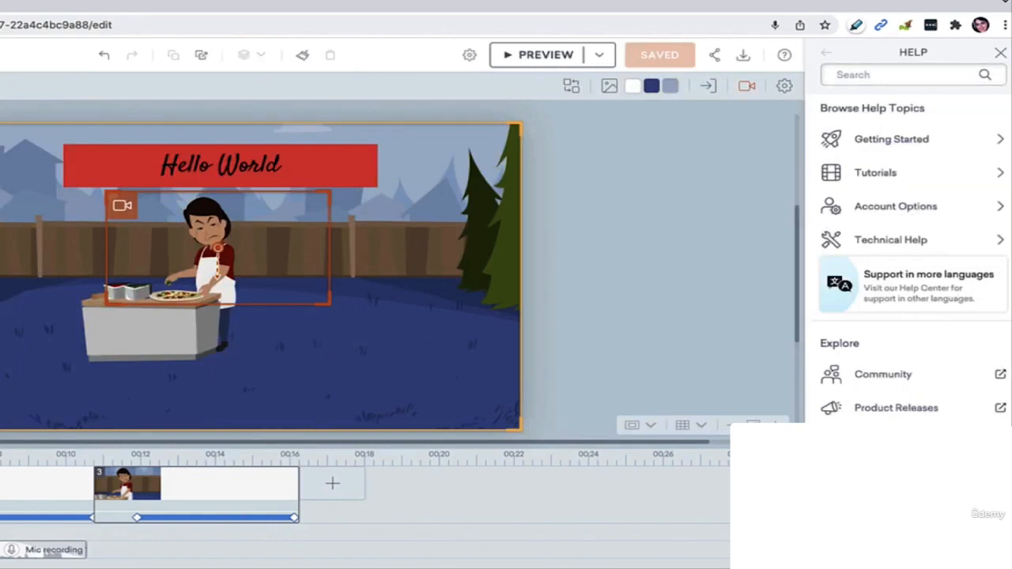
Step: Open the Template Library from the help resources, browse its templates, and return to Tutorial Video with the help closed
left_click(884, 375)
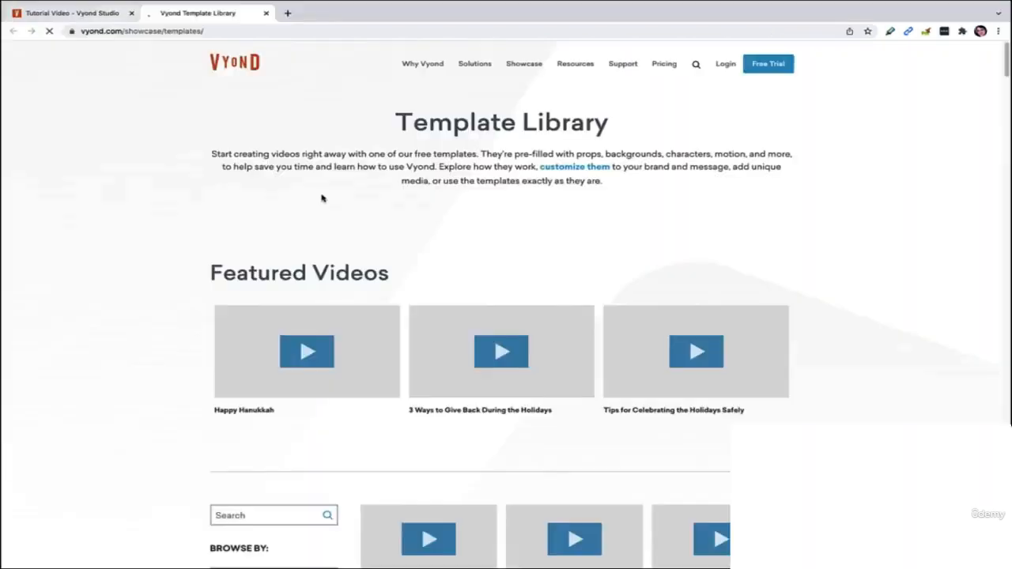
scroll(614, 296, "down", 3)
scroll(617, 298, "down", 1)
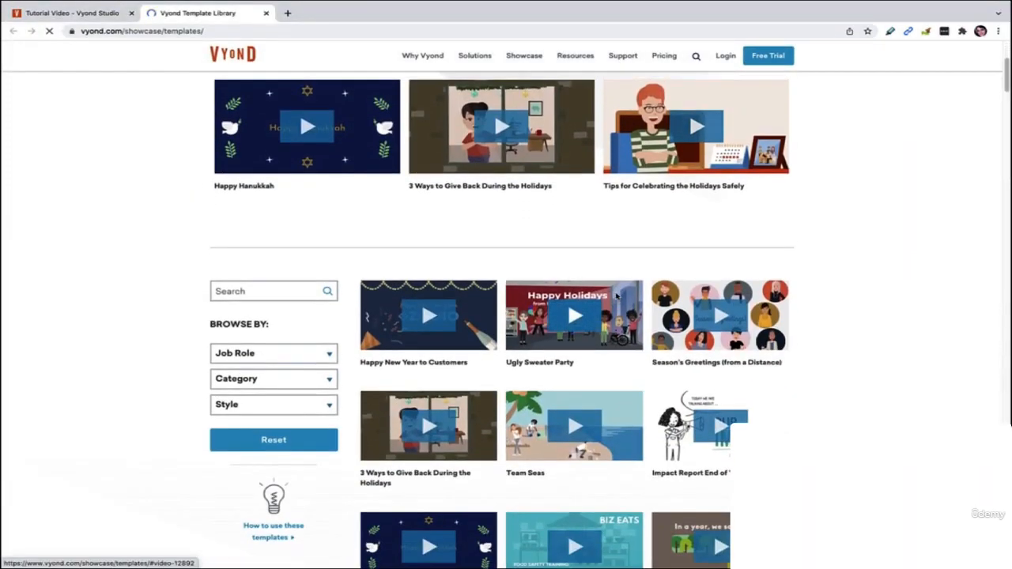
scroll(636, 298, "up", 3)
scroll(644, 298, "down", 2)
scroll(653, 298, "up", 2)
scroll(654, 297, "down", 8)
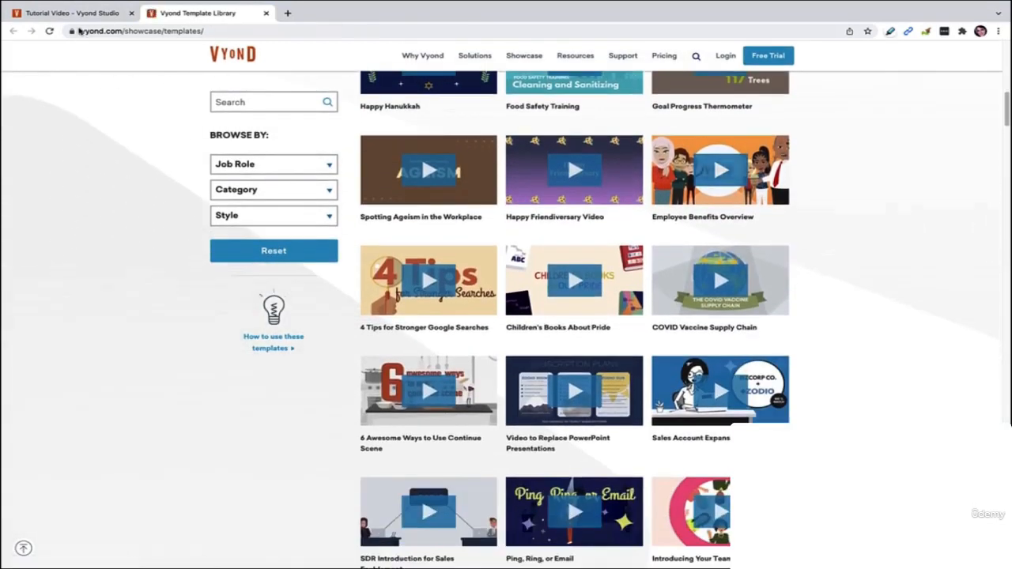
left_click(73, 16)
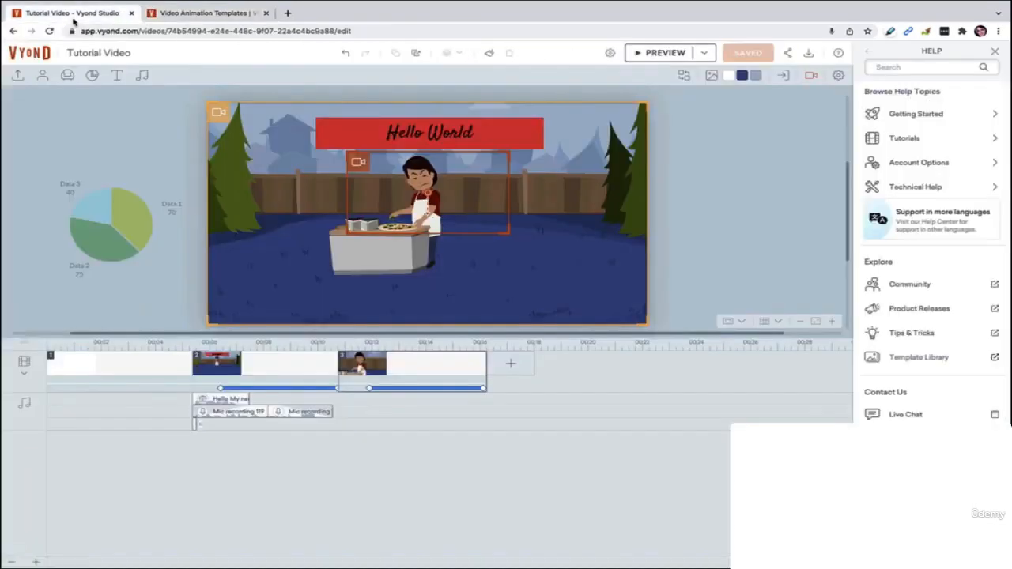
left_click(995, 53)
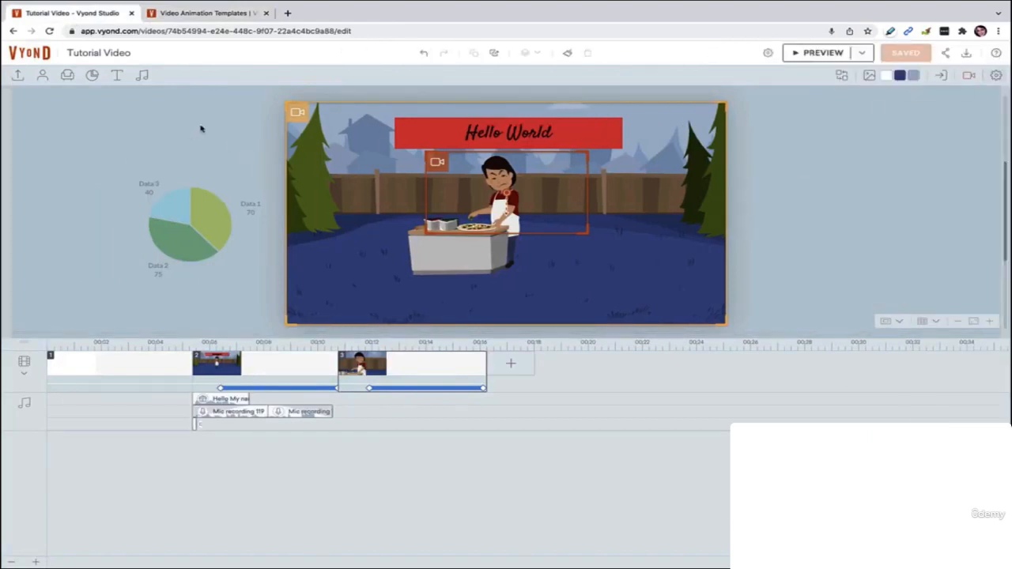
Step: Go to the Your Videos list and reopen Tutorial Video for editing from the recent videos
left_click(38, 55)
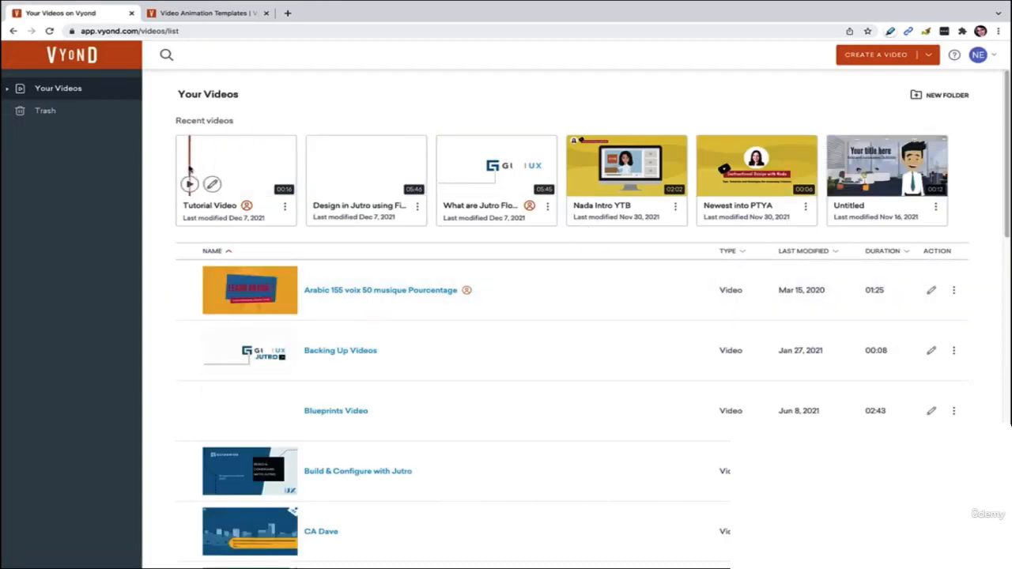
mouse_move(184, 178)
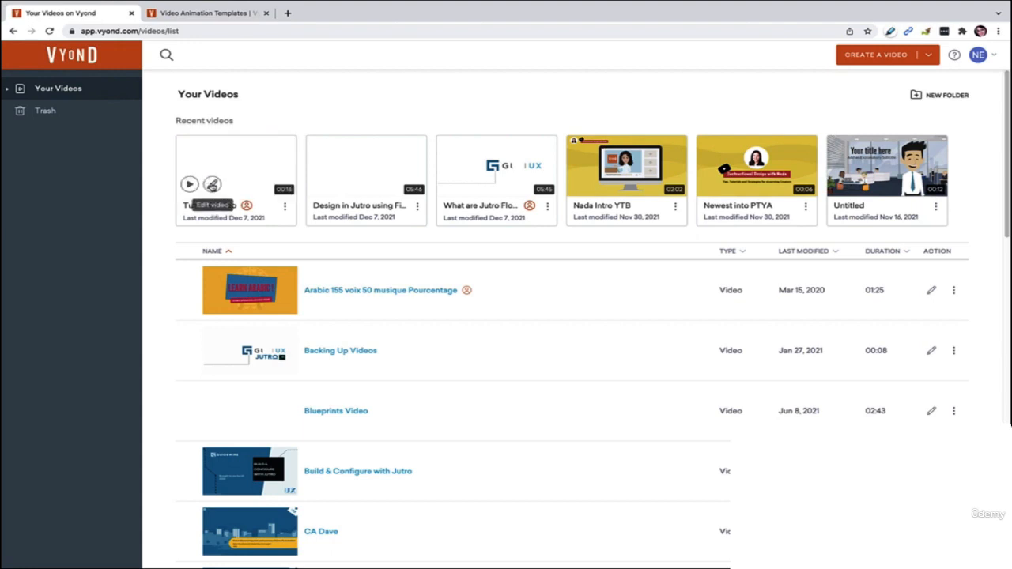
left_click(211, 185)
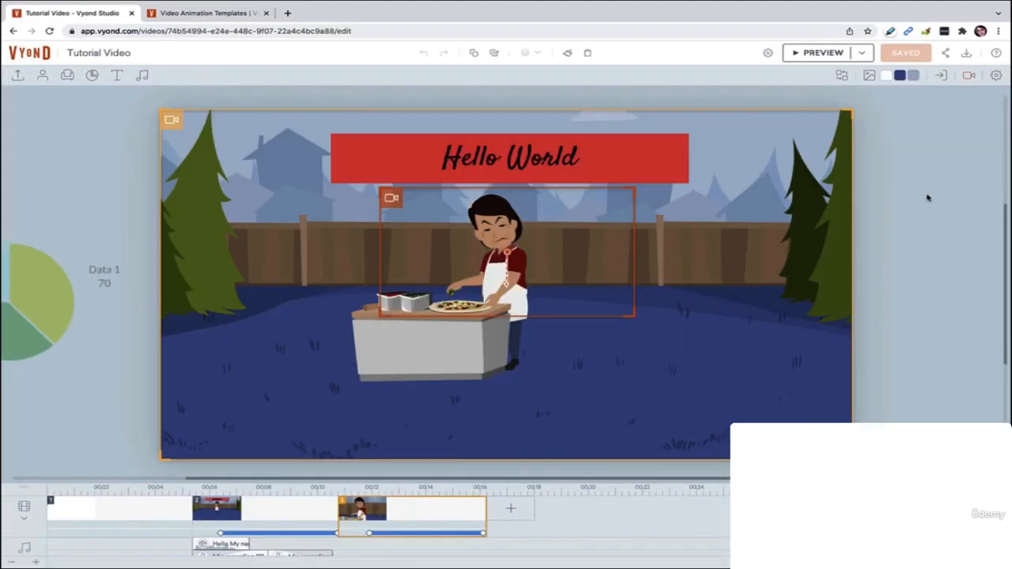
Step: Preview the Tutorial Video to its end and exit the preview
left_click(831, 57)
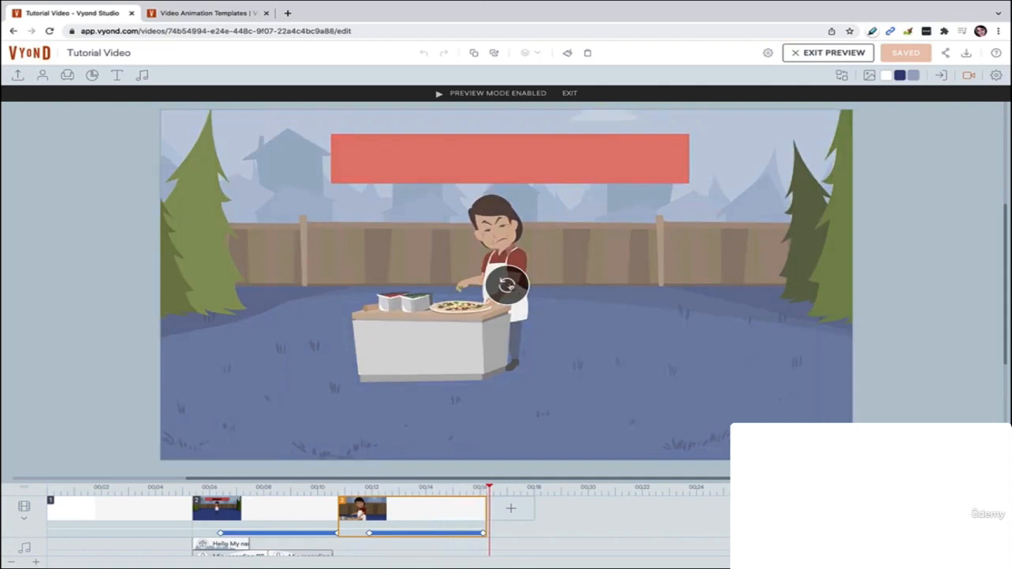
left_click(569, 93)
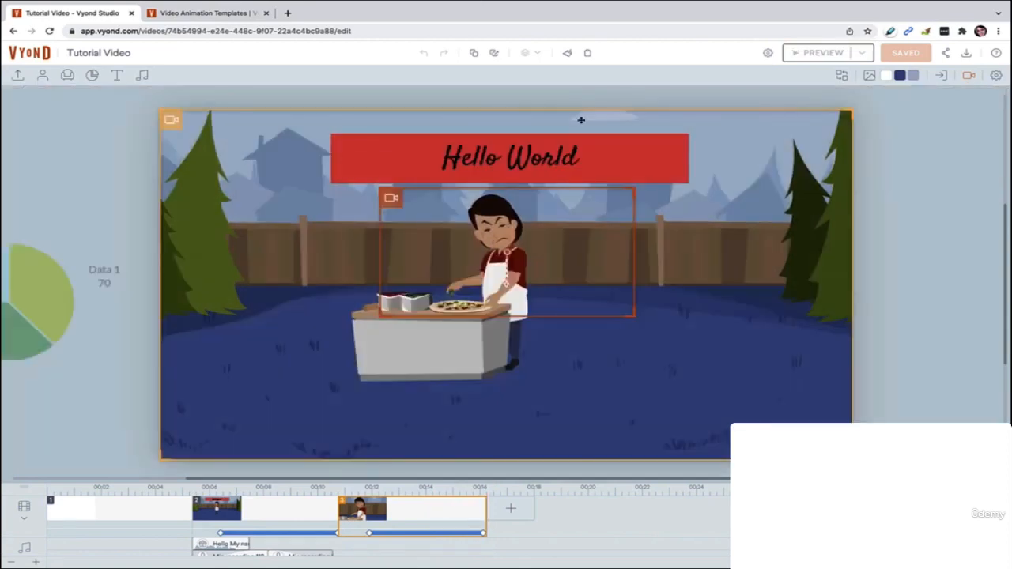